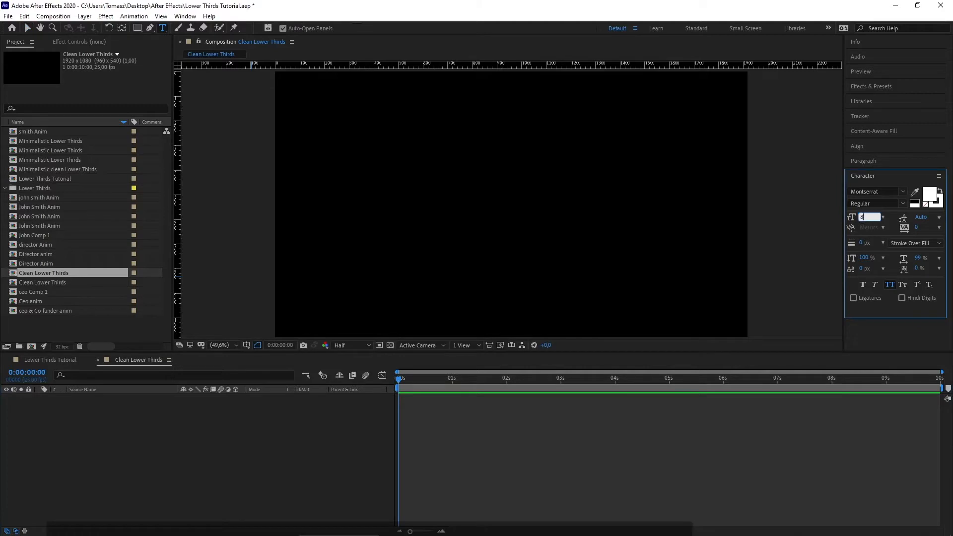
Step: Type 'John' in Montserrat Thin in a text box above and left of centre
{"action": "left_click", "coordinate": [896, 203]}
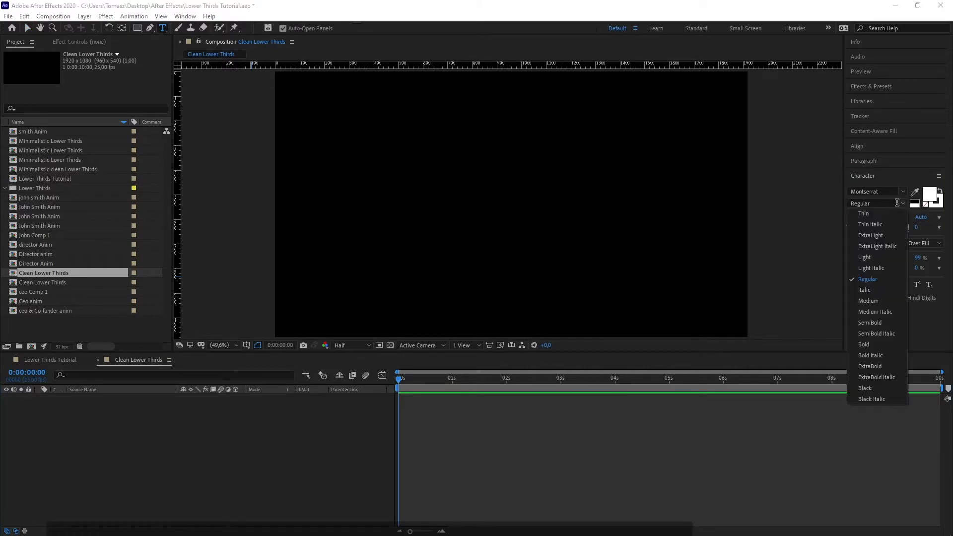
{"action": "left_click", "coordinate": [863, 213]}
{"action": "left_click_drag", "start_coordinate": [353, 138], "coordinate": [465, 175]}
{"action": "type", "text": "John"}
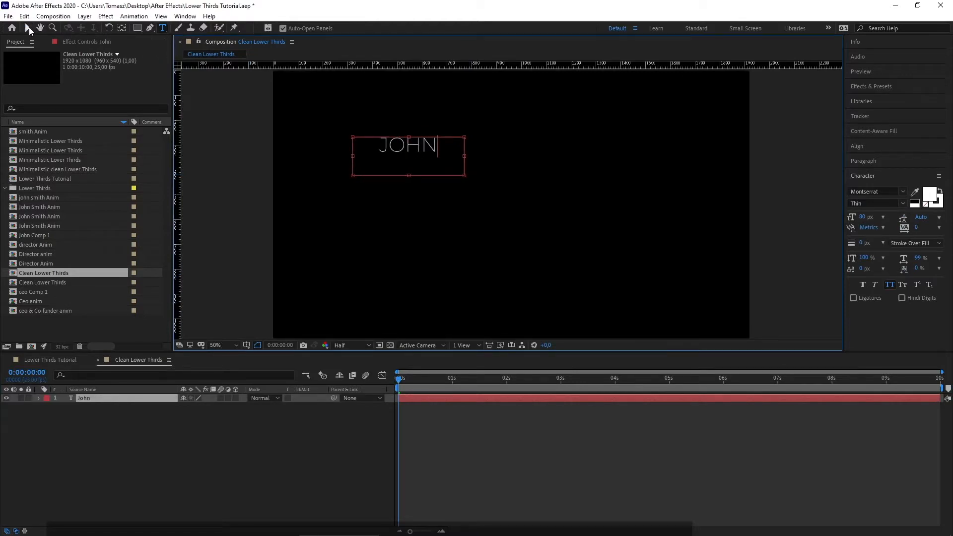
{"action": "left_click", "coordinate": [28, 27]}
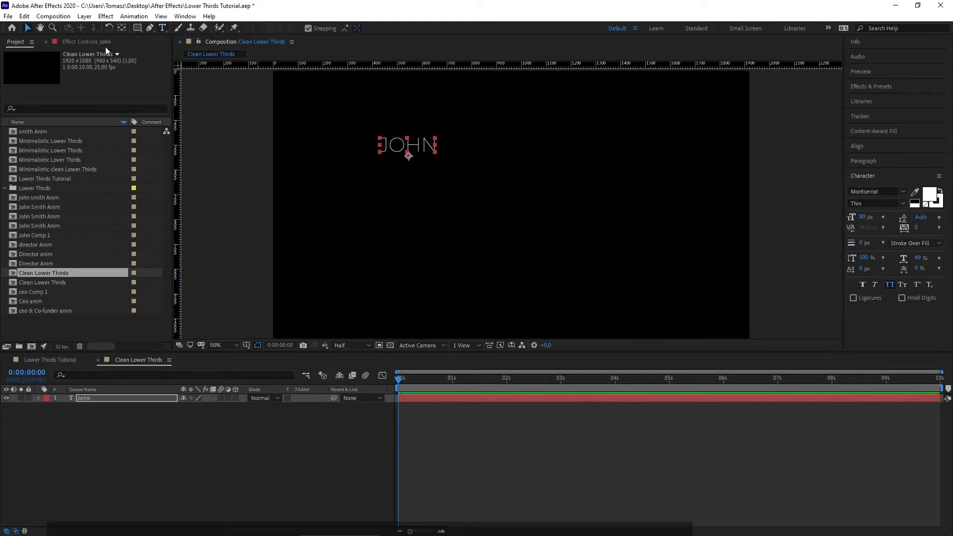
Step: Switch JOHN's weight to Regular and then back to Thin
{"action": "left_click", "coordinate": [163, 28]}
{"action": "left_click", "coordinate": [902, 203]}
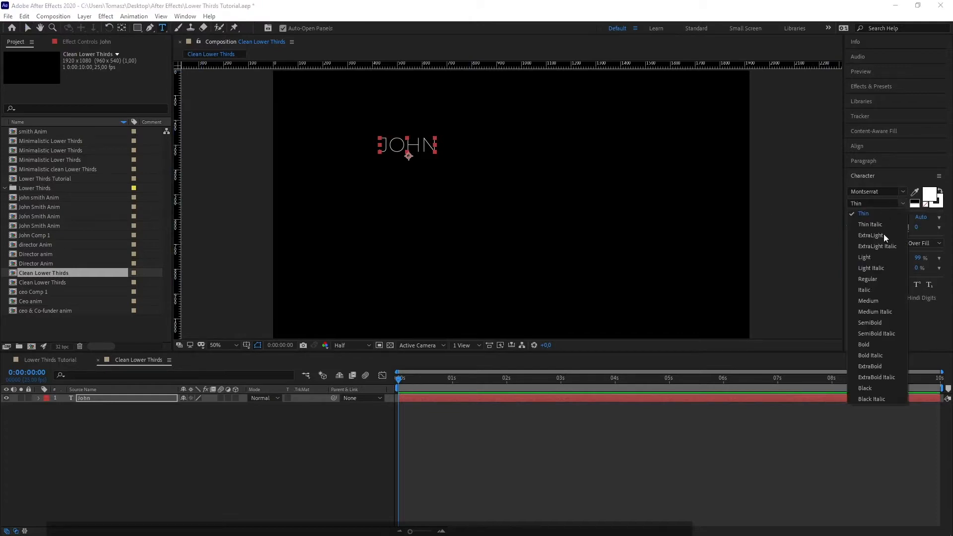
{"action": "left_click", "coordinate": [881, 279]}
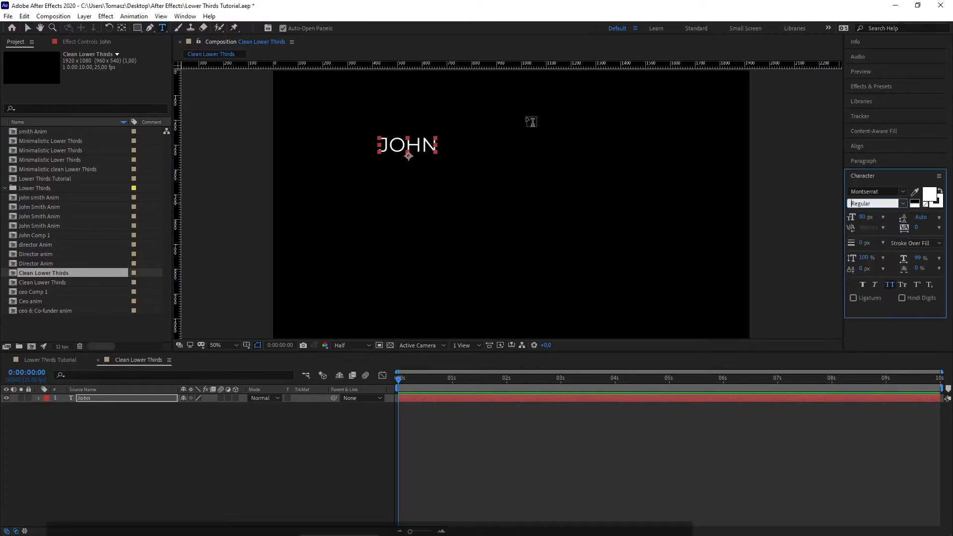
{"action": "left_click", "coordinate": [902, 203]}
{"action": "left_click", "coordinate": [871, 213]}
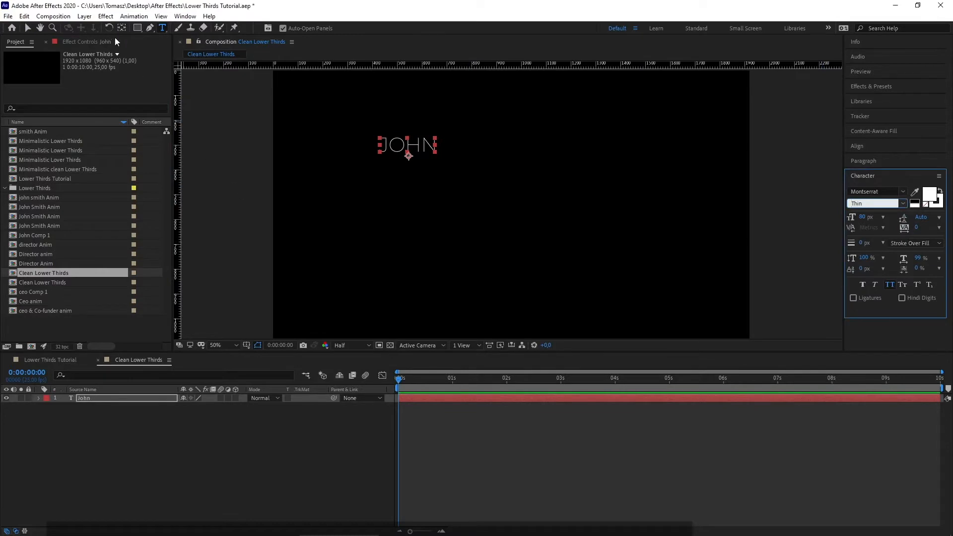
Step: Type 'Smith' in Regular weight in a new box and slide it beside JOHN
{"action": "left_click_drag", "start_coordinate": [475, 137], "coordinate": [608, 172]}
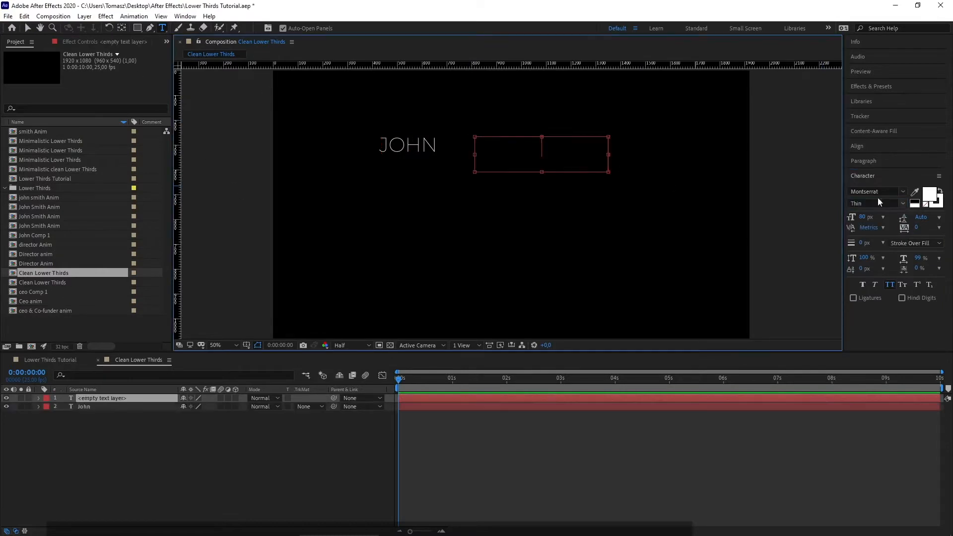
{"action": "left_click", "coordinate": [901, 203]}
{"action": "left_click", "coordinate": [871, 277]}
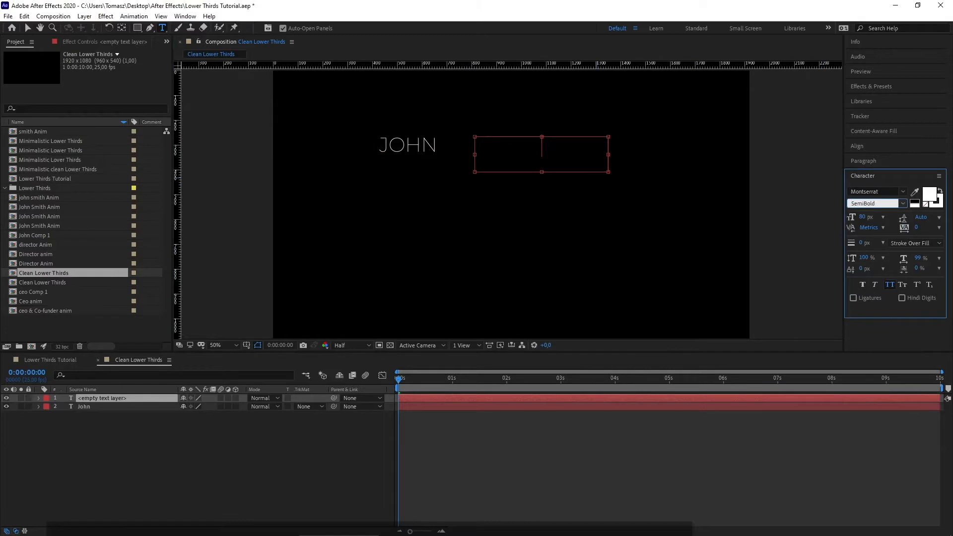
{"action": "left_click", "coordinate": [568, 153]}
{"action": "left_click", "coordinate": [902, 203]}
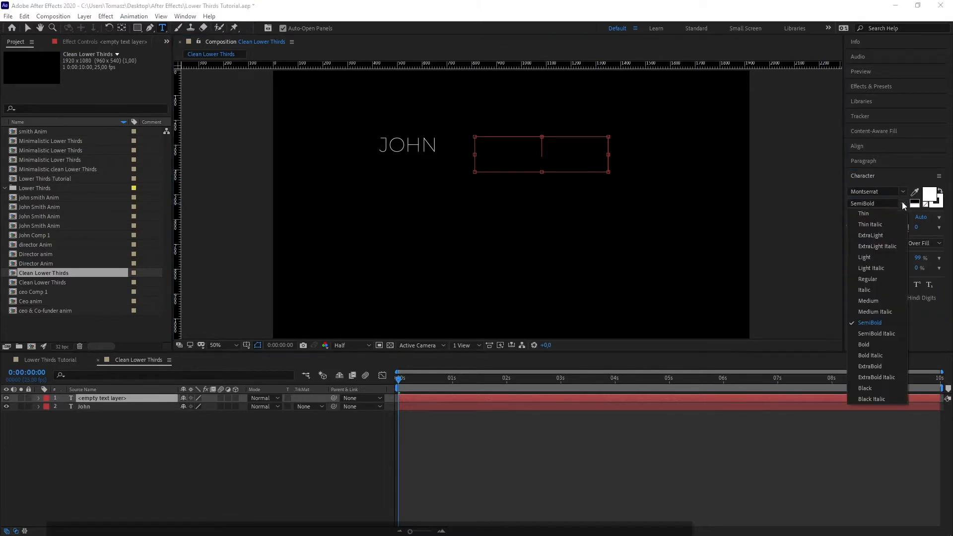
{"action": "left_click", "coordinate": [873, 277]}
{"action": "left_click", "coordinate": [579, 140]}
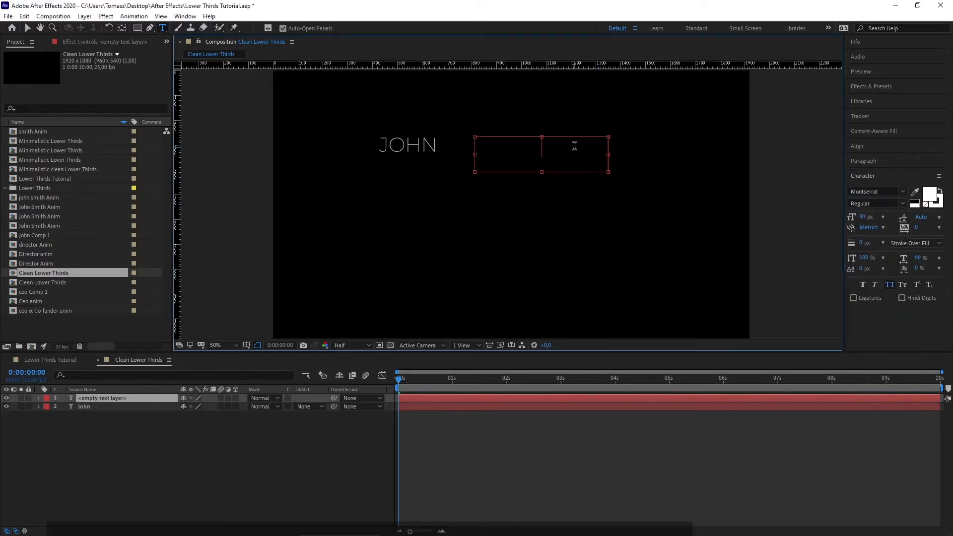
{"action": "type", "text": "Smith"}
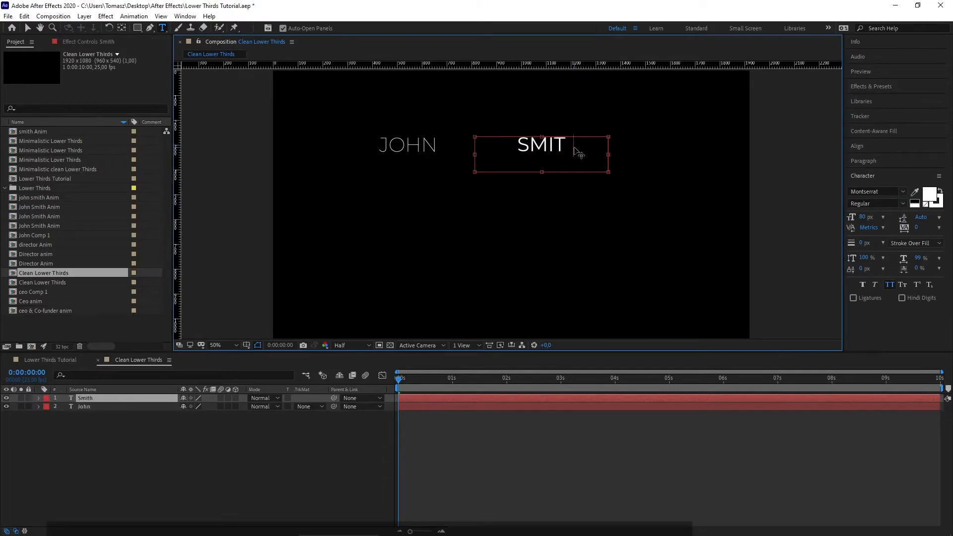
{"action": "left_click", "coordinate": [27, 28]}
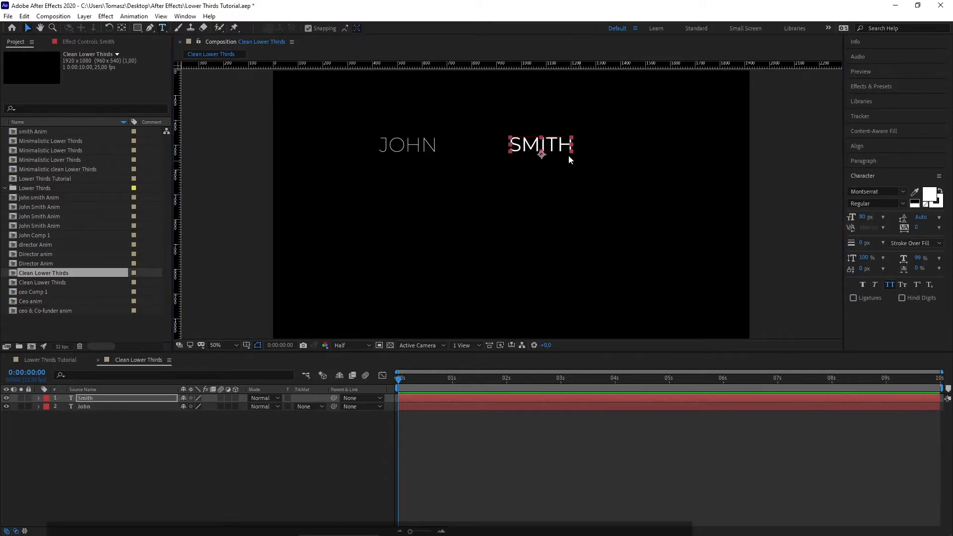
{"action": "left_click_drag", "start_coordinate": [560, 150], "coordinate": [501, 149]}
{"action": "left_click", "coordinate": [558, 170]}
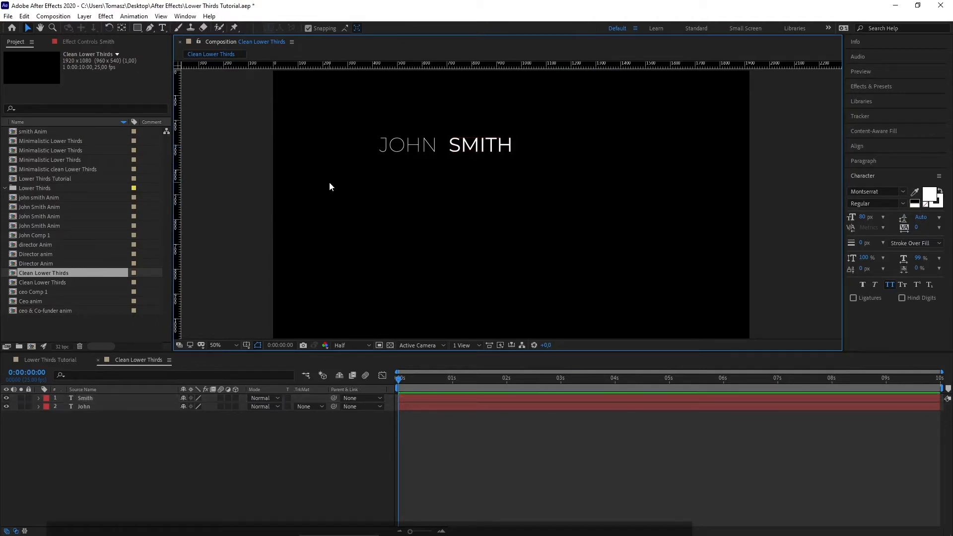
Step: Draw a vertical Pen-tool divider line in the gap between JOHN and SMITH
{"action": "left_click", "coordinate": [150, 28]}
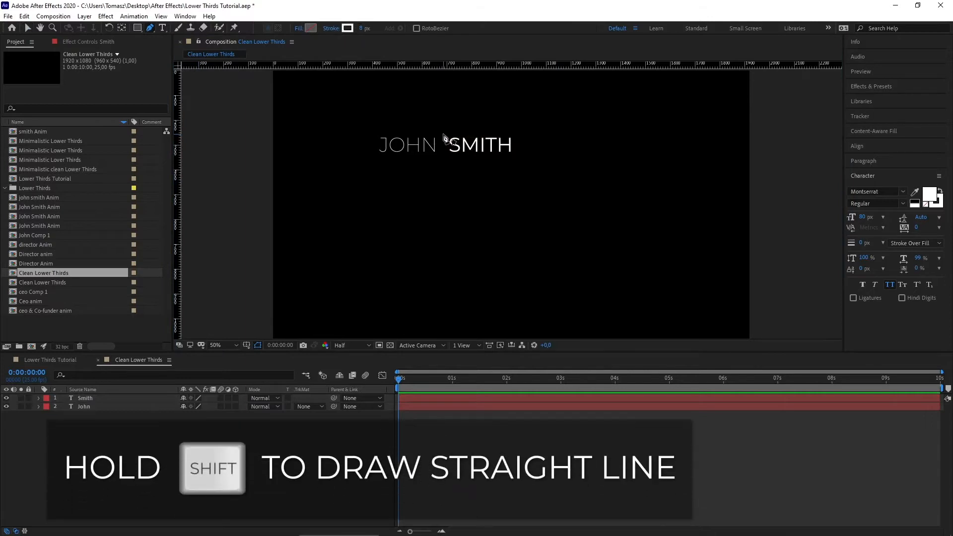
{"action": "left_click", "coordinate": [442, 133]}
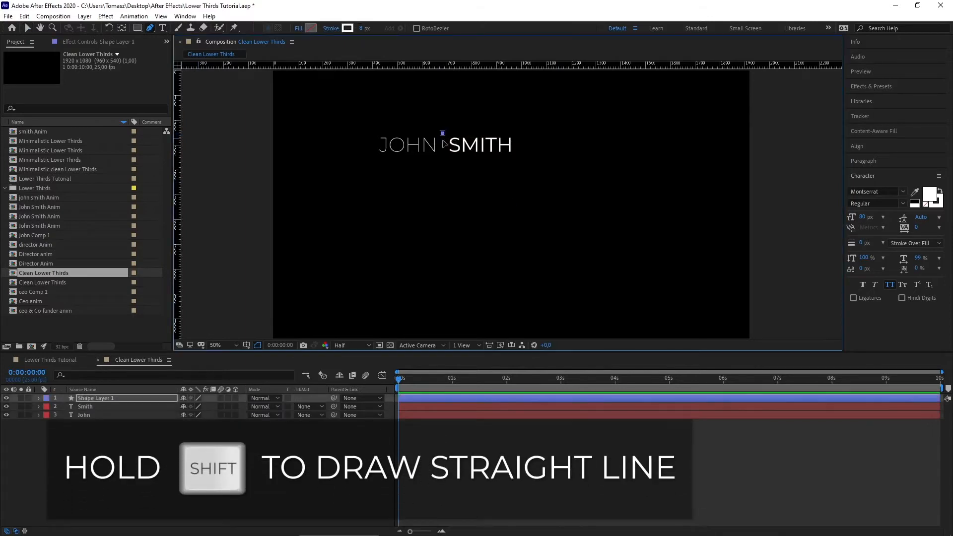
{"action": "left_click", "coordinate": [442, 187], "text": "shift"}
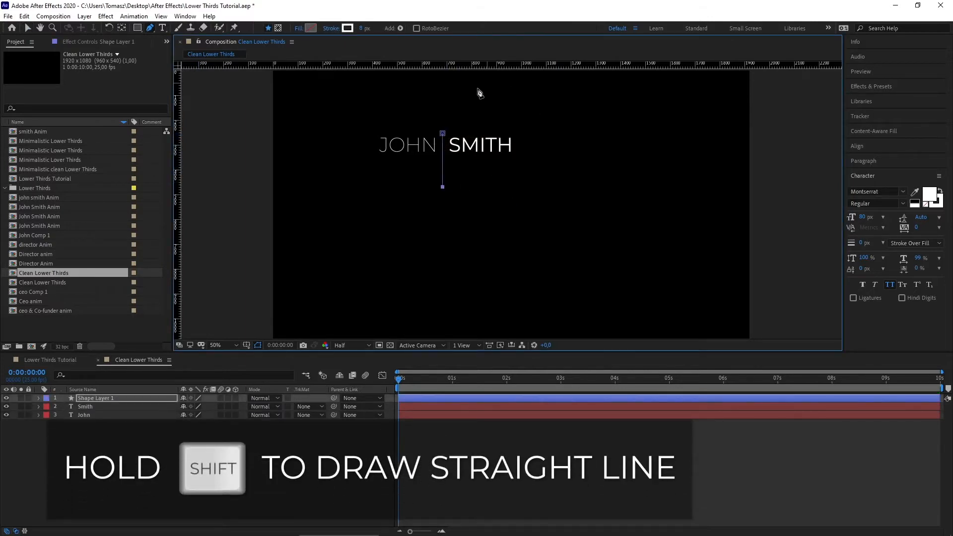
{"action": "left_click", "coordinate": [28, 29]}
Step: Create an empty text box below SMITH for the job title
{"action": "left_click", "coordinate": [285, 452]}
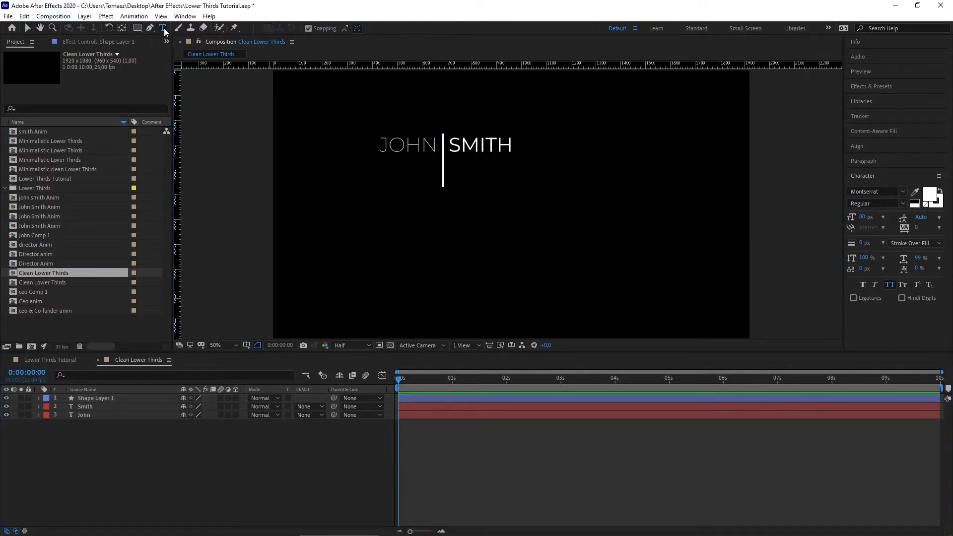
{"action": "left_click", "coordinate": [163, 28]}
{"action": "left_click_drag", "start_coordinate": [451, 162], "coordinate": [607, 188]}
Step: Type 'Ceo & Cofunder' in Light weight in the new text box
{"action": "left_click", "coordinate": [888, 204]}
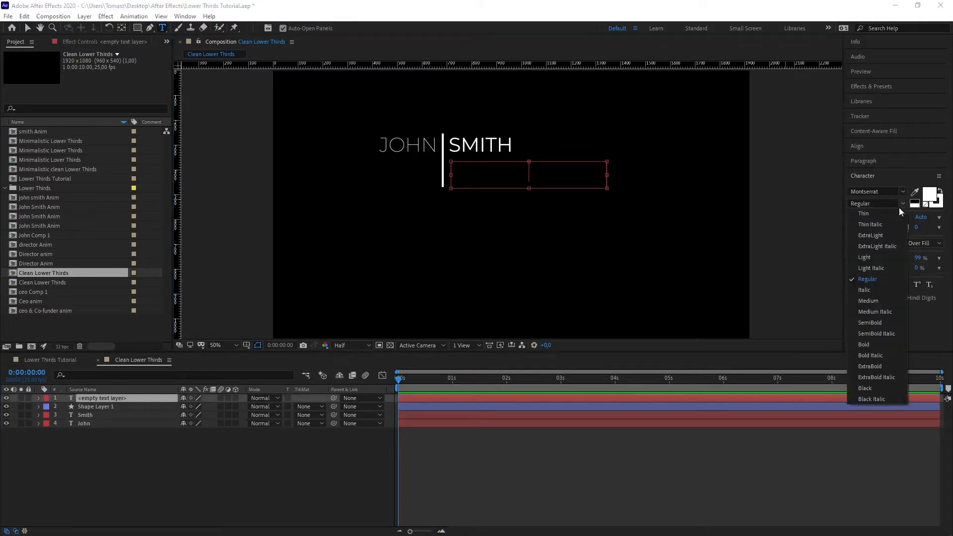
{"action": "left_click", "coordinate": [873, 258]}
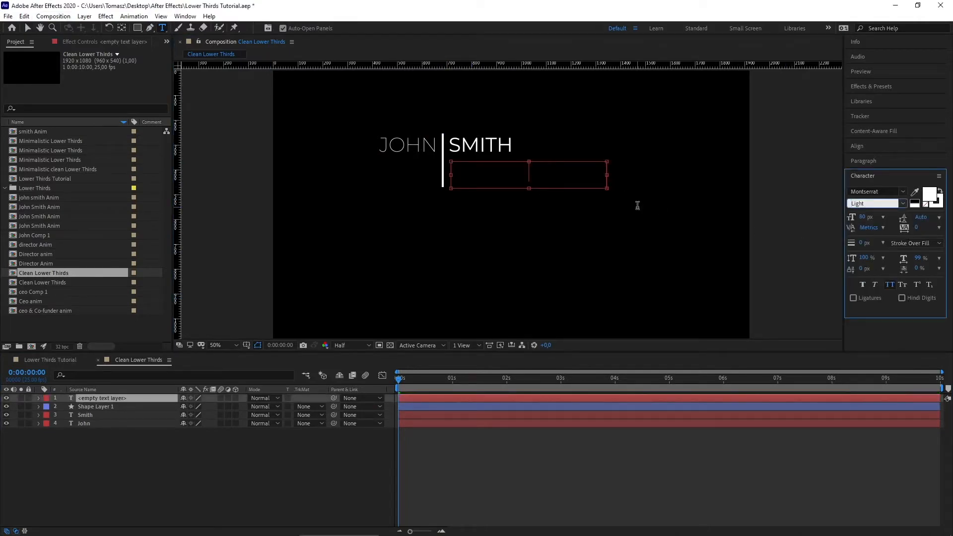
{"action": "type", "text": "Extra"}
{"action": "left_click", "coordinate": [903, 203]}
{"action": "left_click", "coordinate": [872, 257]}
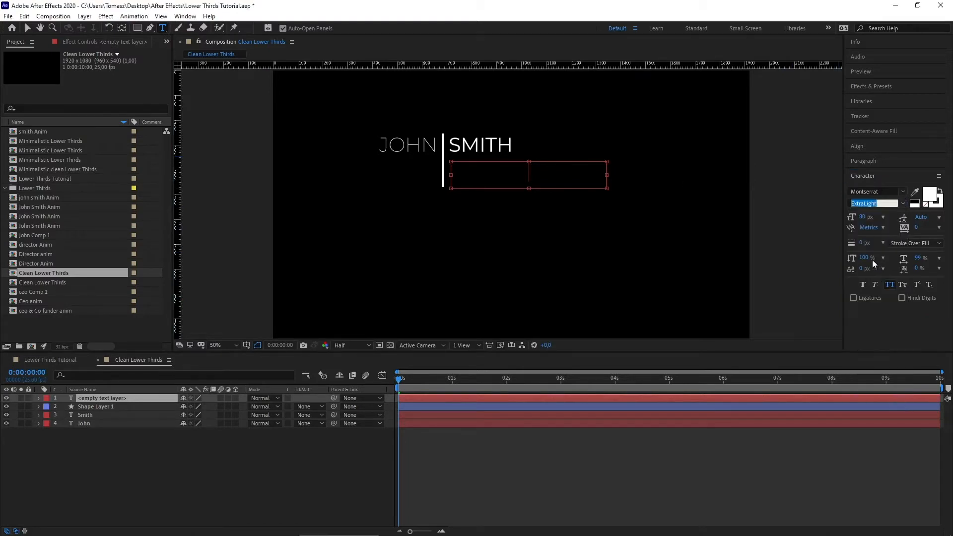
{"action": "type", "text": "Ceo"}
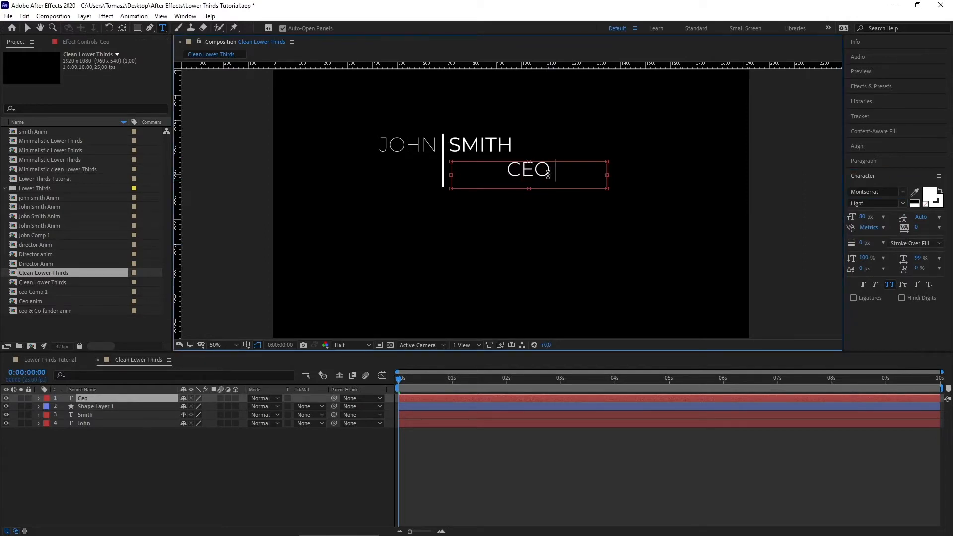
{"action": "type", "text": " &"}
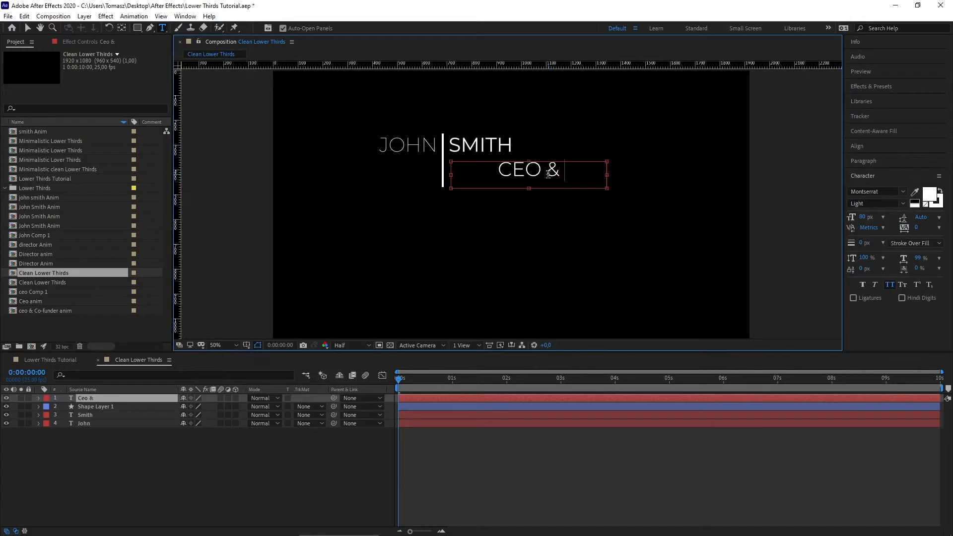
{"action": "type", "text": " Cofunder"}
{"action": "left_click", "coordinate": [28, 29]}
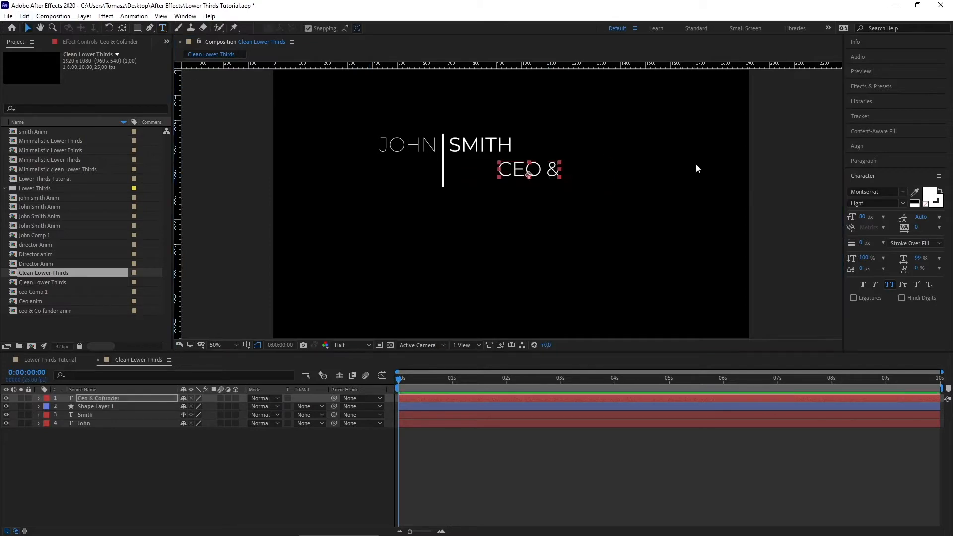
Step: Insert a hyphen so the title reads CEO & CO-FUNDER
{"action": "double_click", "coordinate": [553, 172]}
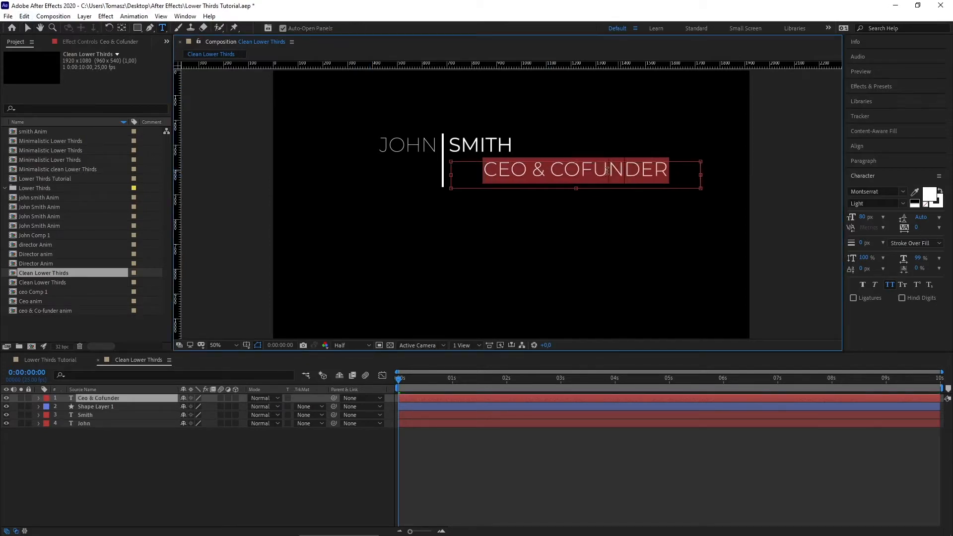
{"action": "left_click", "coordinate": [584, 171]}
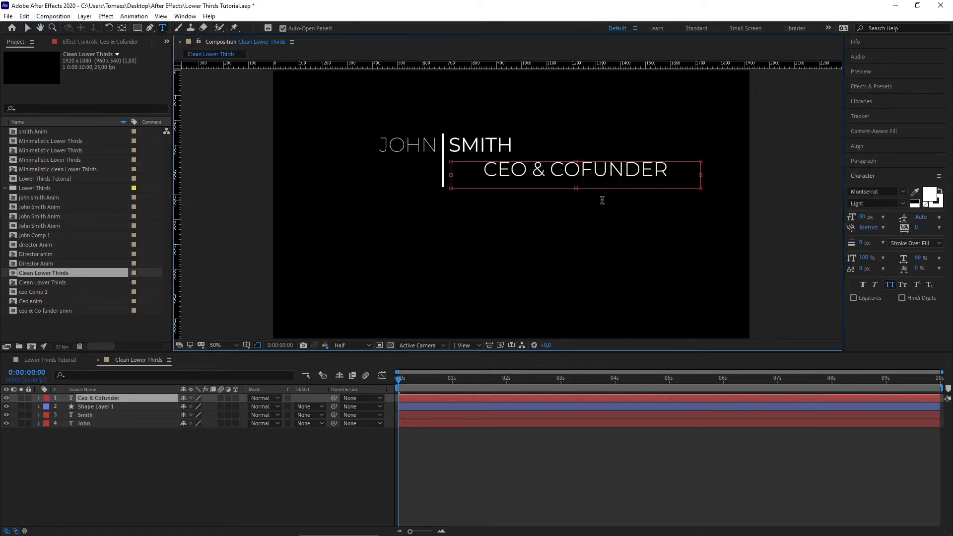
{"action": "type", "text": "-"}
Step: Set the title's font size to 59 px and move it under SMITH beside the divider
{"action": "left_click_drag", "start_coordinate": [680, 174], "coordinate": [477, 169]}
{"action": "left_click", "coordinate": [867, 218]}
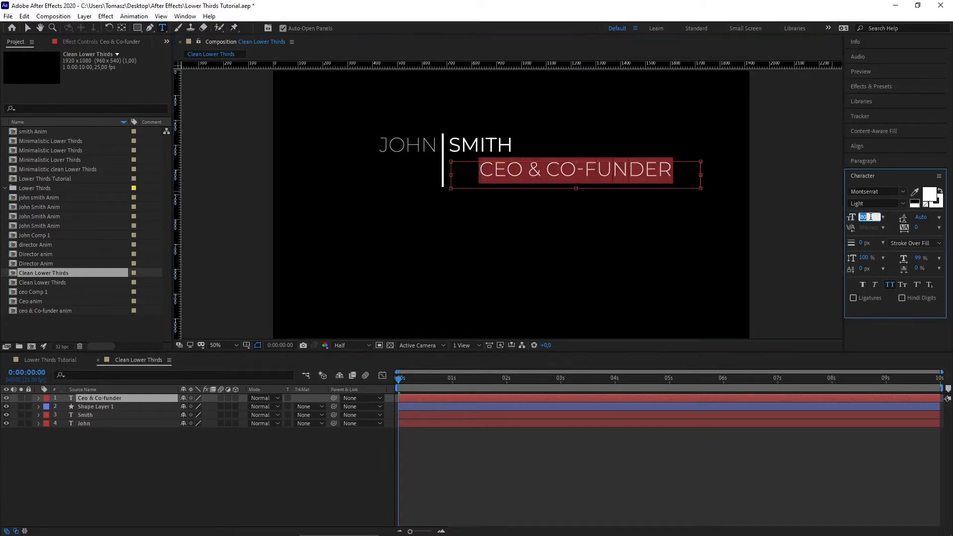
{"action": "type", "text": "59"}
{"action": "key", "text": "Return"}
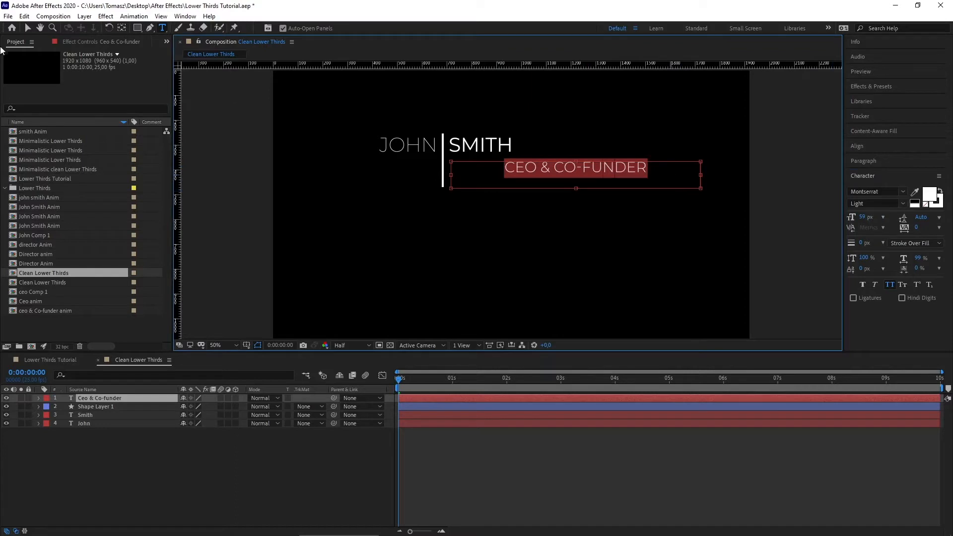
{"action": "left_click", "coordinate": [28, 28]}
{"action": "left_click_drag", "start_coordinate": [601, 177], "coordinate": [549, 176]}
{"action": "left_click", "coordinate": [593, 219]}
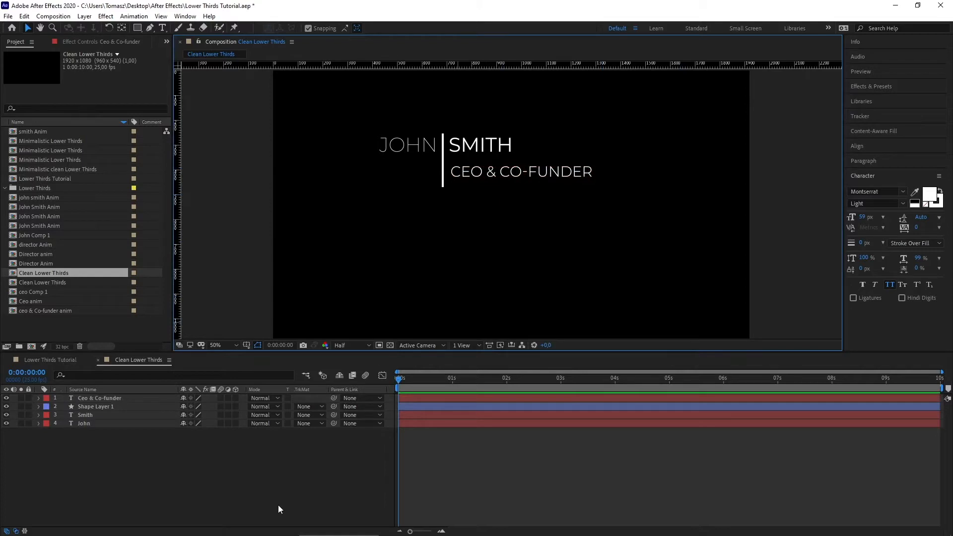
Step: Add a vertical guide at the divider, pre-compose JOHN as 'John Anim', and open it
{"action": "left_click", "coordinate": [312, 489]}
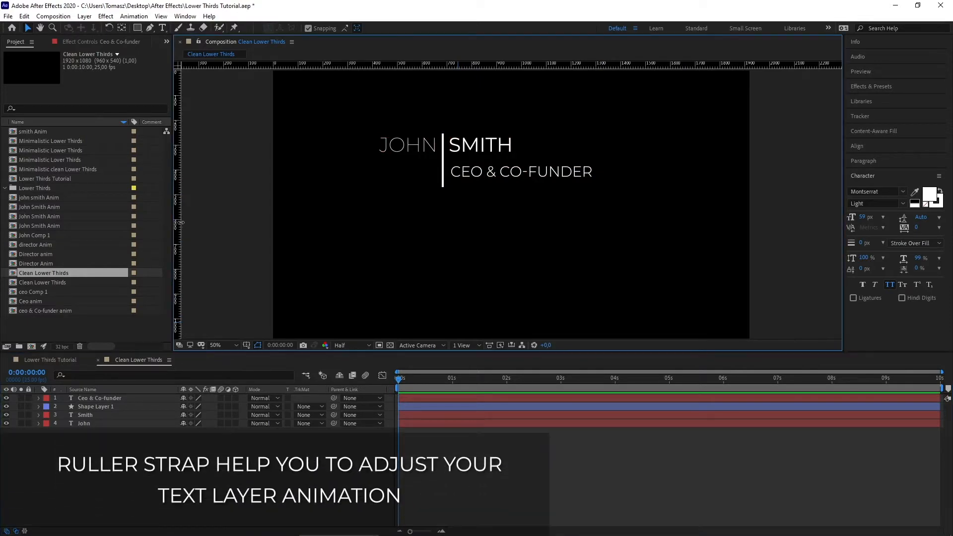
{"action": "left_click_drag", "start_coordinate": [177, 219], "coordinate": [442, 215]}
{"action": "right_click", "coordinate": [94, 423]}
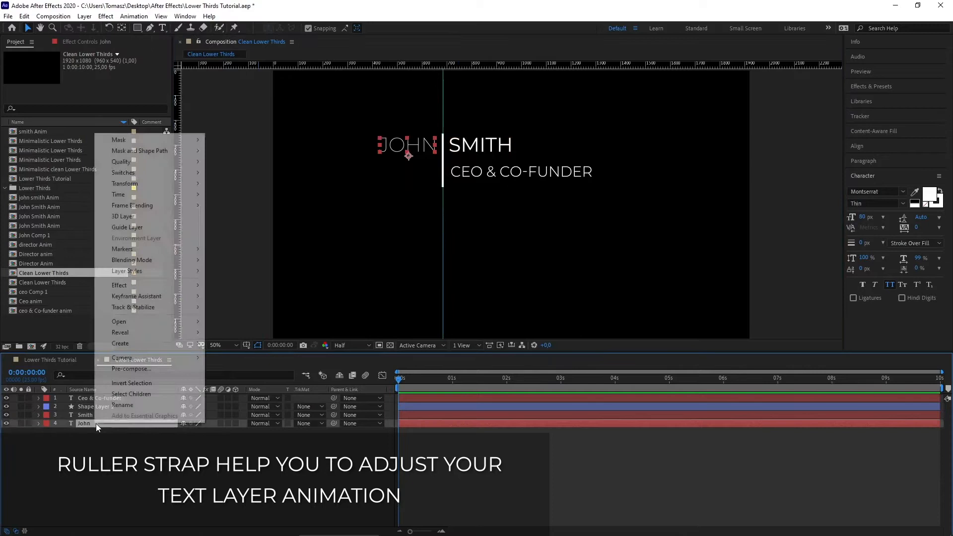
{"action": "left_click", "coordinate": [165, 367]}
{"action": "left_click_drag", "start_coordinate": [232, 147], "coordinate": [203, 147]}
{"action": "type", "text": "Anim"}
{"action": "key", "text": "Return"}
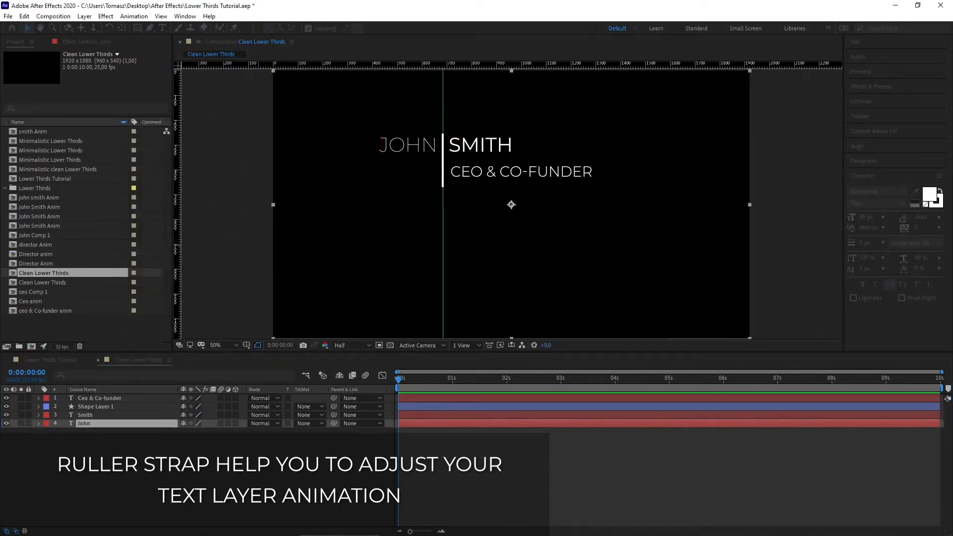
{"action": "double_click", "coordinate": [97, 420]}
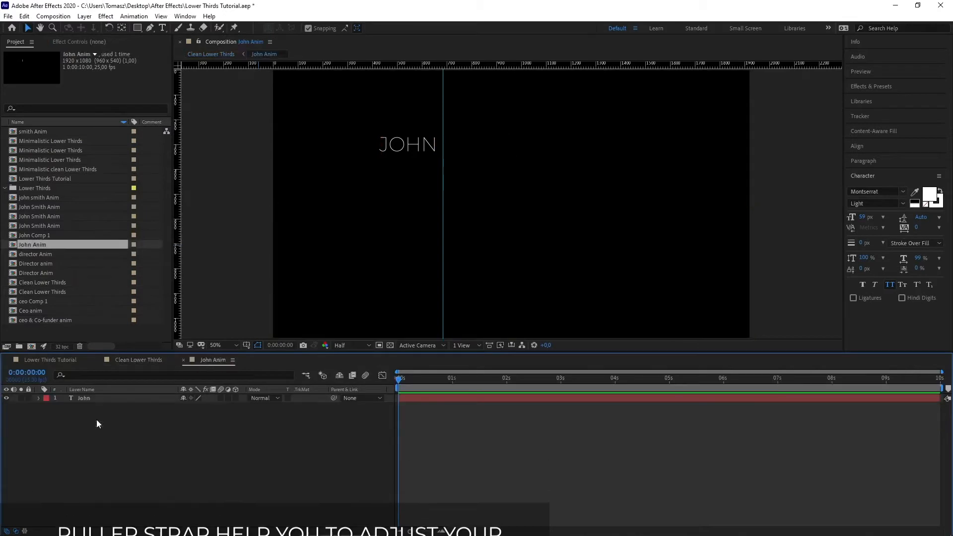
Step: Set two Position keyframes so JOHN slides left from x 857 to 545
{"action": "left_click", "coordinate": [111, 400]}
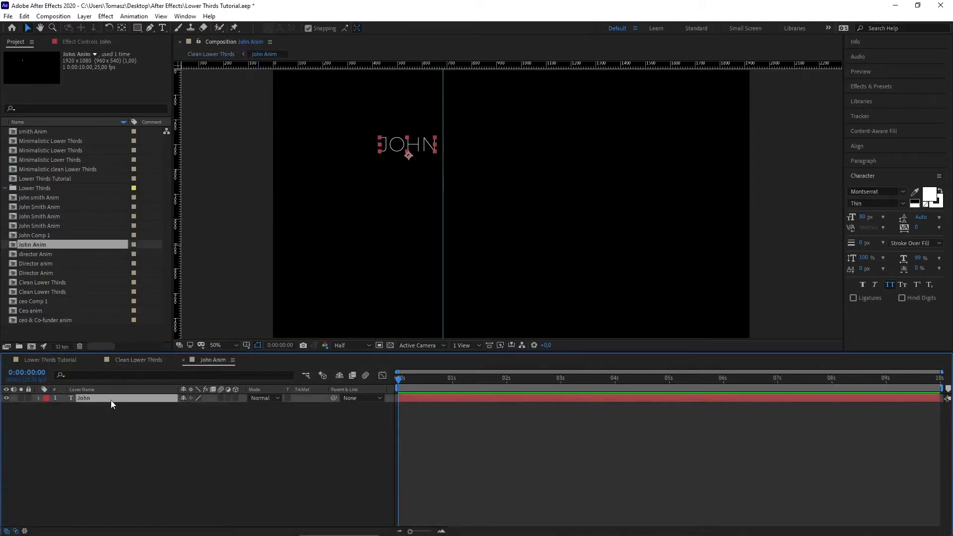
{"action": "key", "text": "p"}
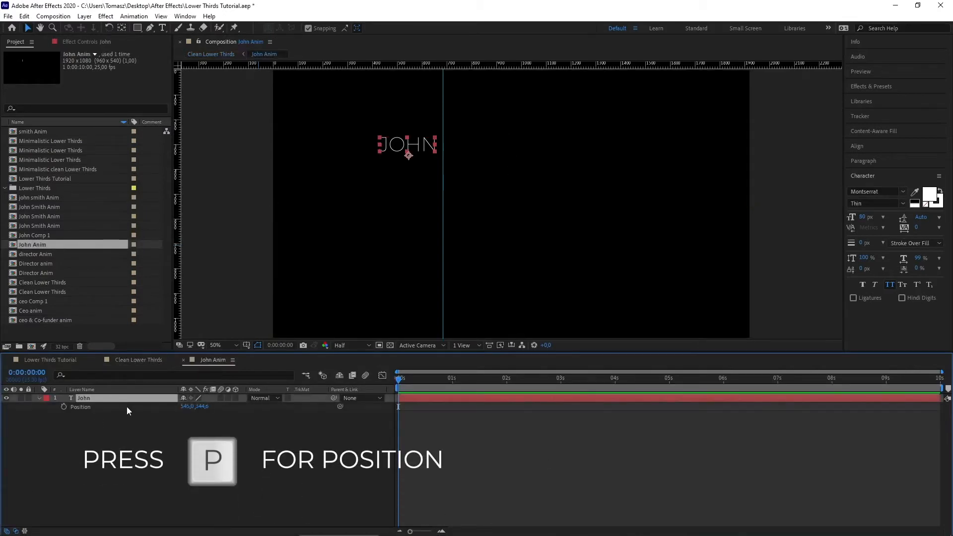
{"action": "left_click", "coordinate": [64, 406]}
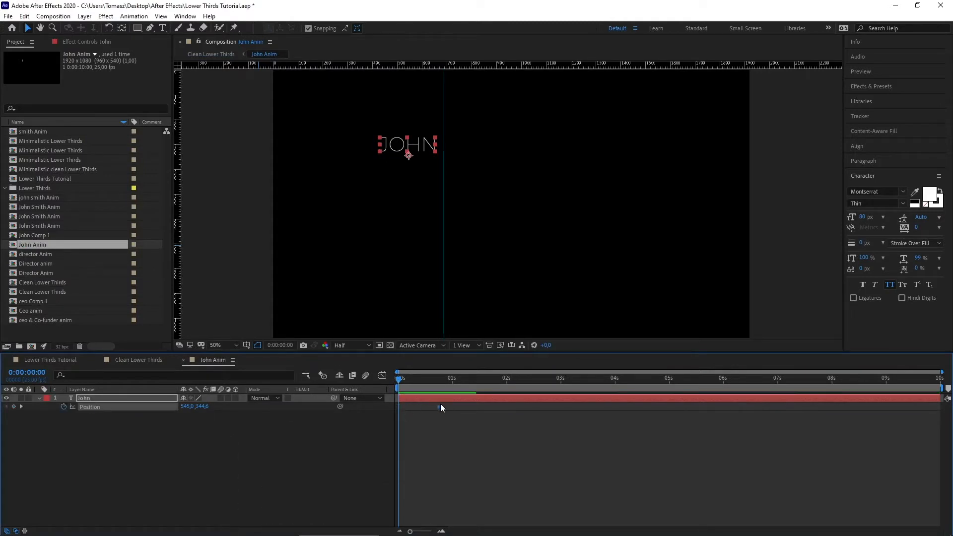
{"action": "left_click", "coordinate": [440, 378]}
{"action": "left_click_drag", "start_coordinate": [439, 378], "coordinate": [390, 385]}
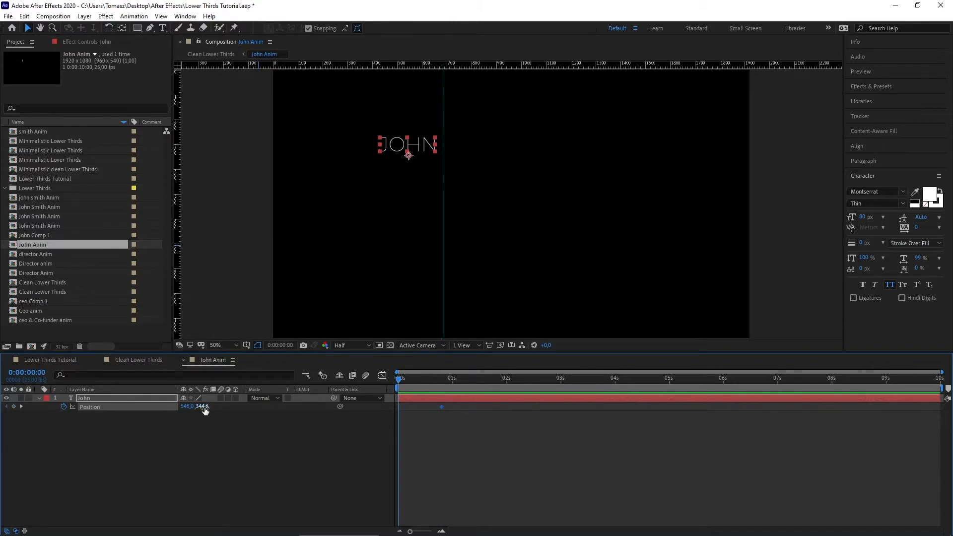
{"action": "left_click_drag", "start_coordinate": [202, 407], "coordinate": [330, 406]}
{"action": "key", "text": "ctrl+z"}
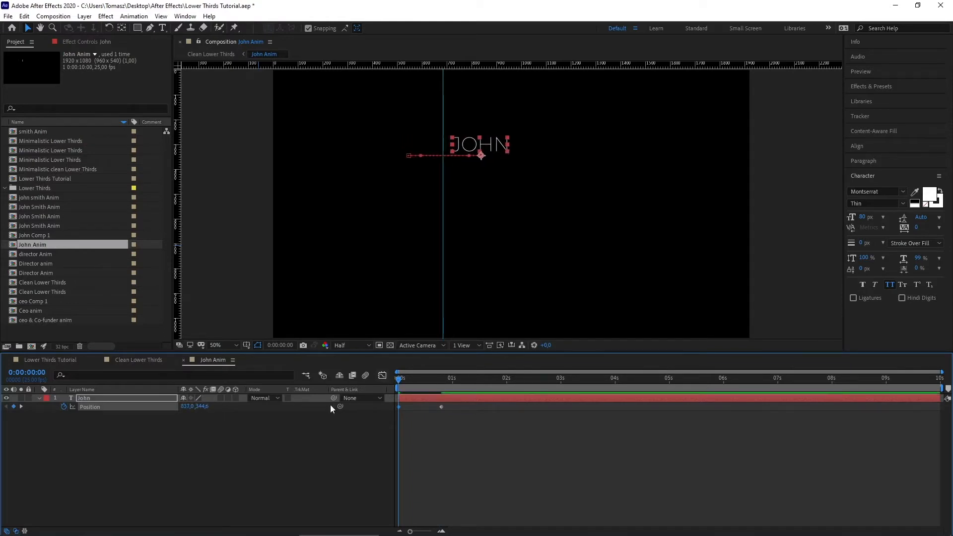
{"action": "mouse_move", "coordinate": [202, 406]}
{"action": "left_mouse_down"}
{"action": "mouse_move", "coordinate": [210, 406]}
{"action": "mouse_move", "coordinate": [198, 406]}
{"action": "left_mouse_up"}
{"action": "key", "text": "ctrl+z"}
{"action": "left_click_drag", "start_coordinate": [453, 419], "coordinate": [393, 402]}
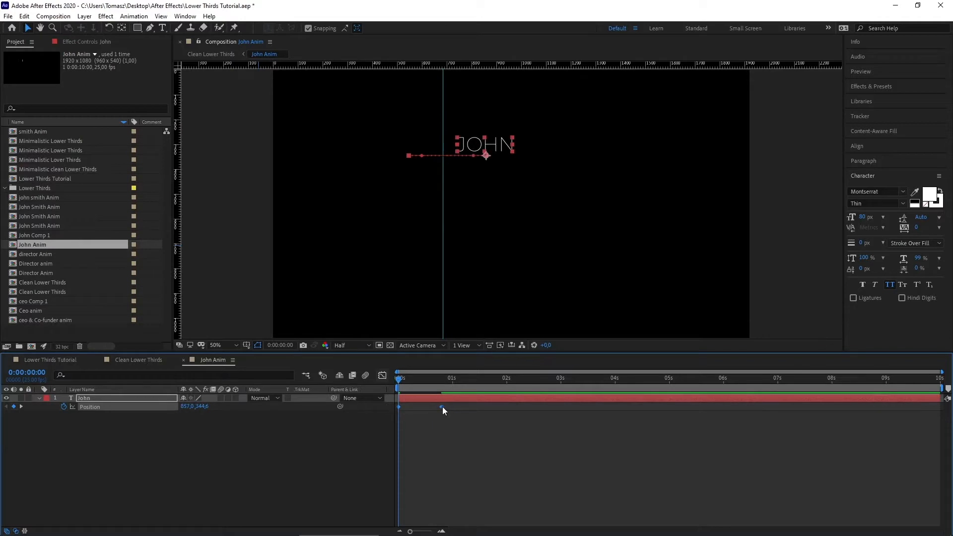
Step: Apply Easy Ease to JOHN's Position keyframes, preview, and enable motion blur
{"action": "right_click", "coordinate": [441, 407]}
{"action": "mouse_move", "coordinate": [496, 527]}
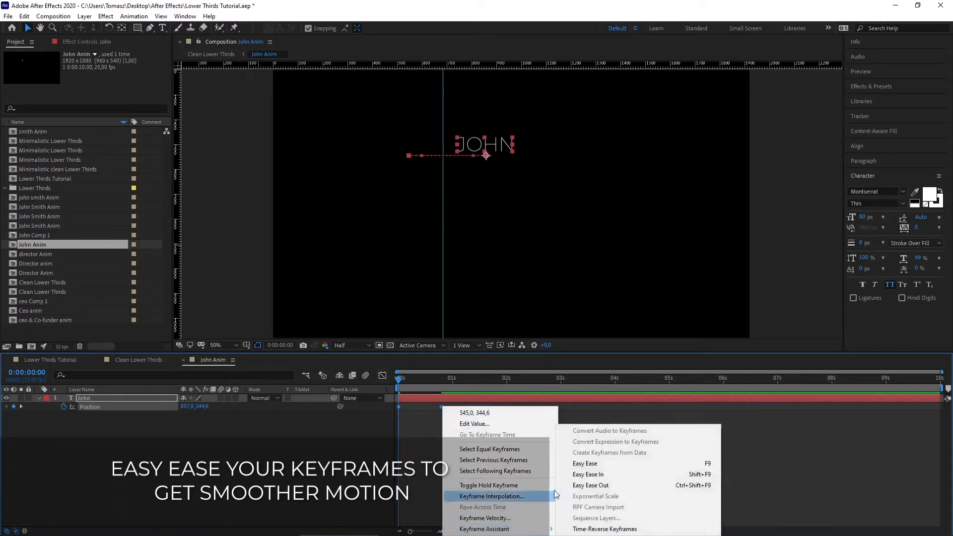
{"action": "left_click", "coordinate": [586, 463]}
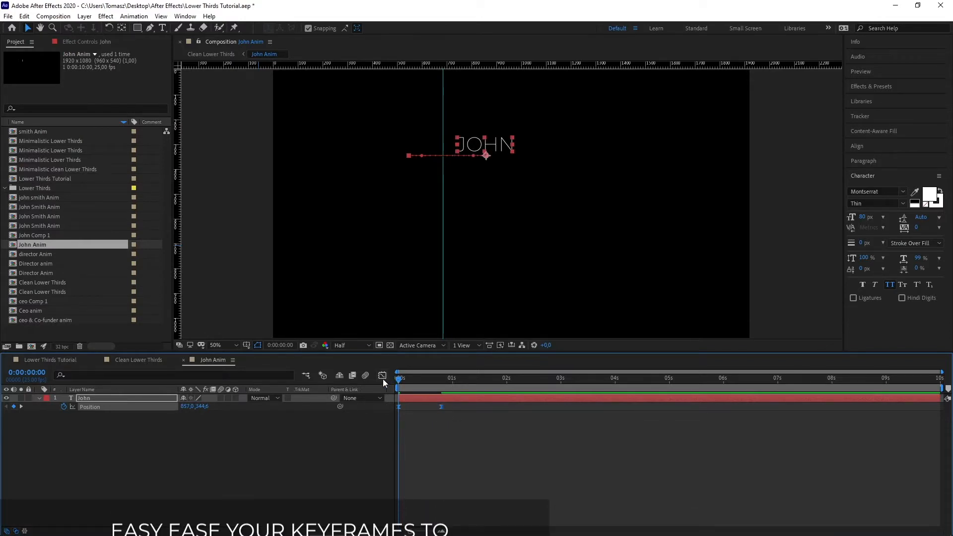
{"action": "left_click", "coordinate": [402, 379]}
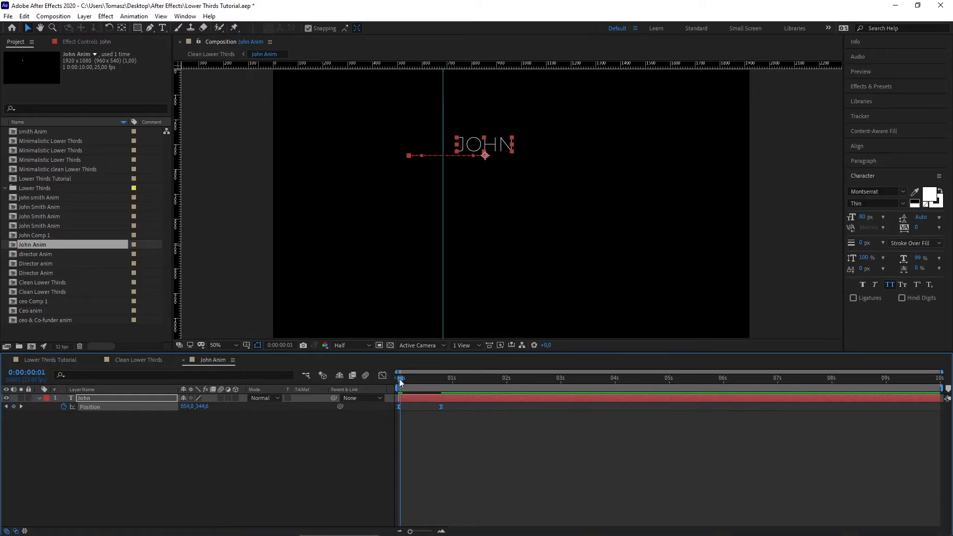
{"action": "key", "text": "space"}
{"action": "key", "text": "space"}
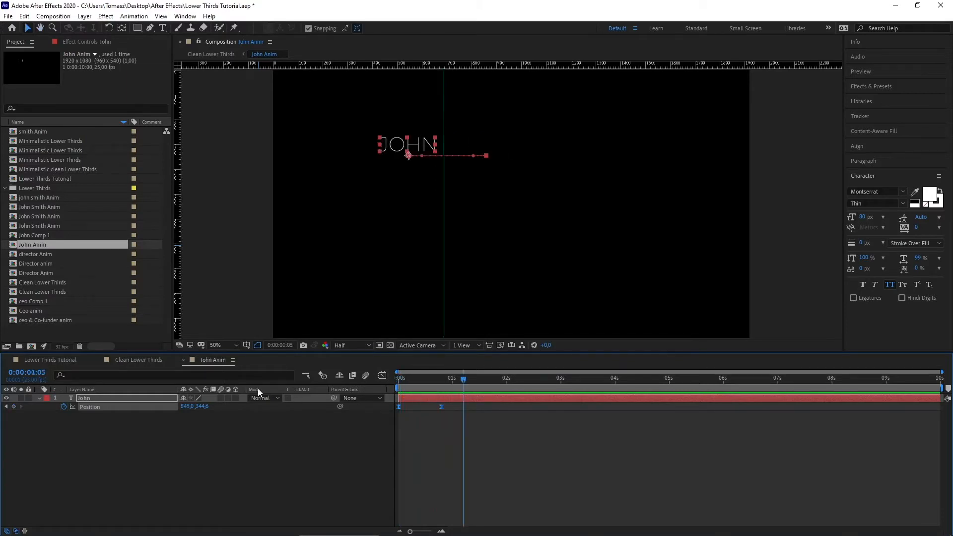
{"action": "left_click", "coordinate": [419, 414]}
{"action": "left_click_drag", "start_coordinate": [444, 377], "coordinate": [430, 408]}
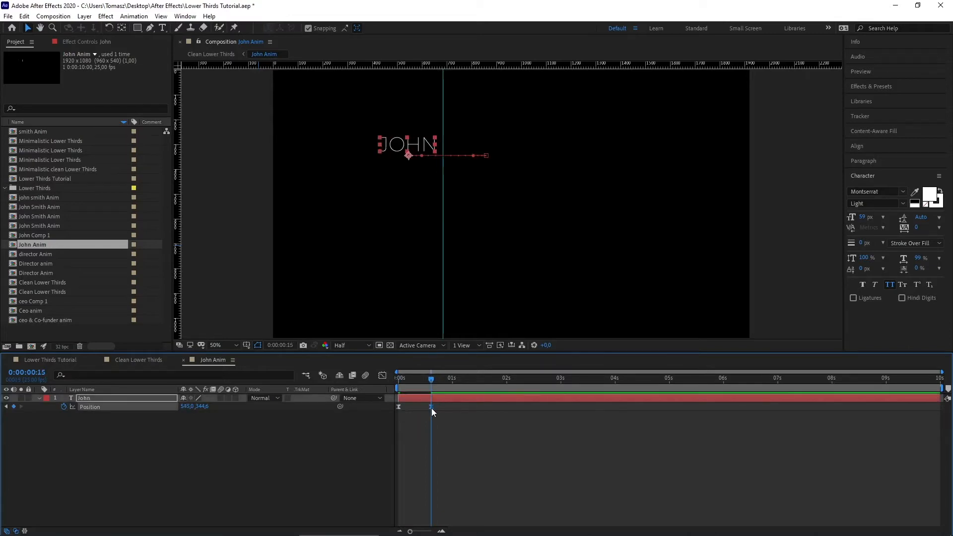
{"action": "key", "text": "space"}
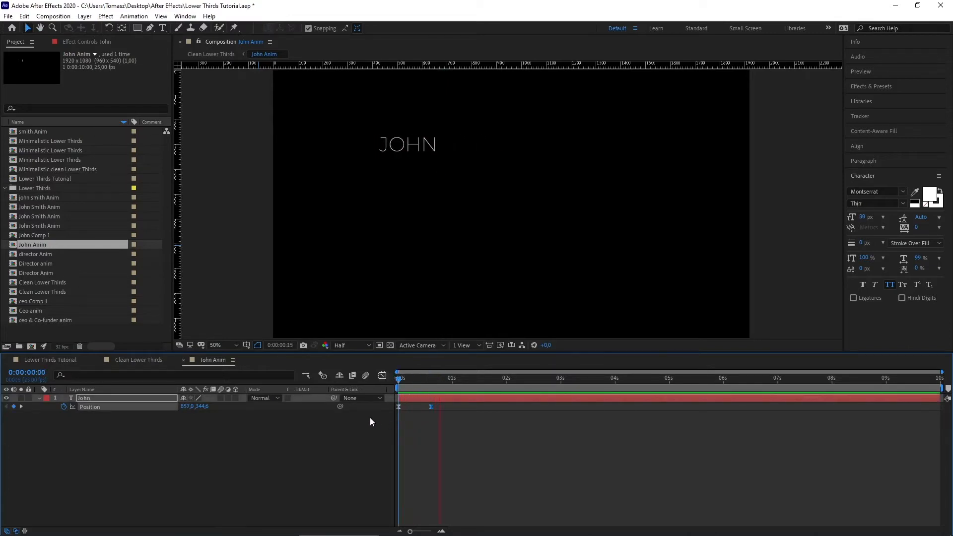
{"action": "key", "text": "space"}
{"action": "left_click", "coordinate": [221, 398]}
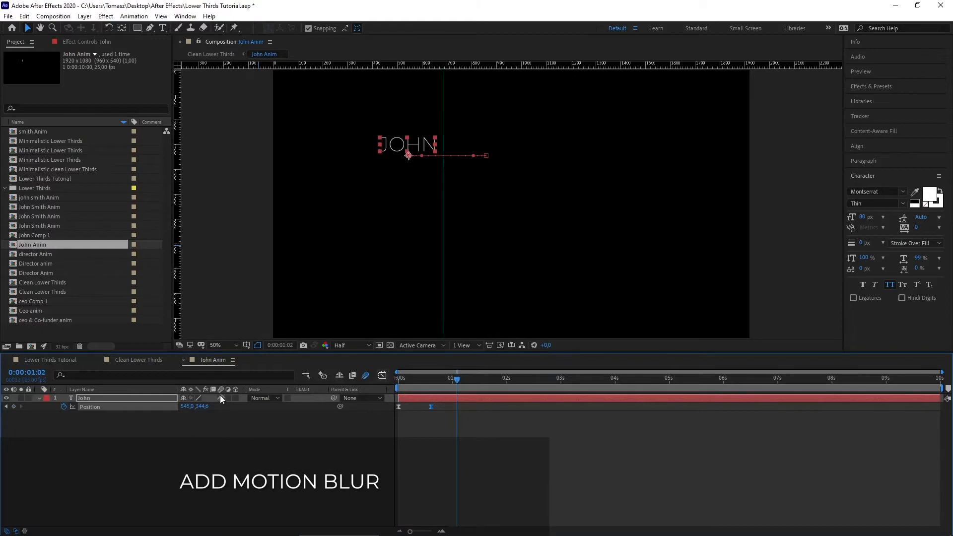
Step: In Clean Lower Thirds, preview JOHN sliding in beside SMITH from the start
{"action": "left_click", "coordinate": [144, 356]}
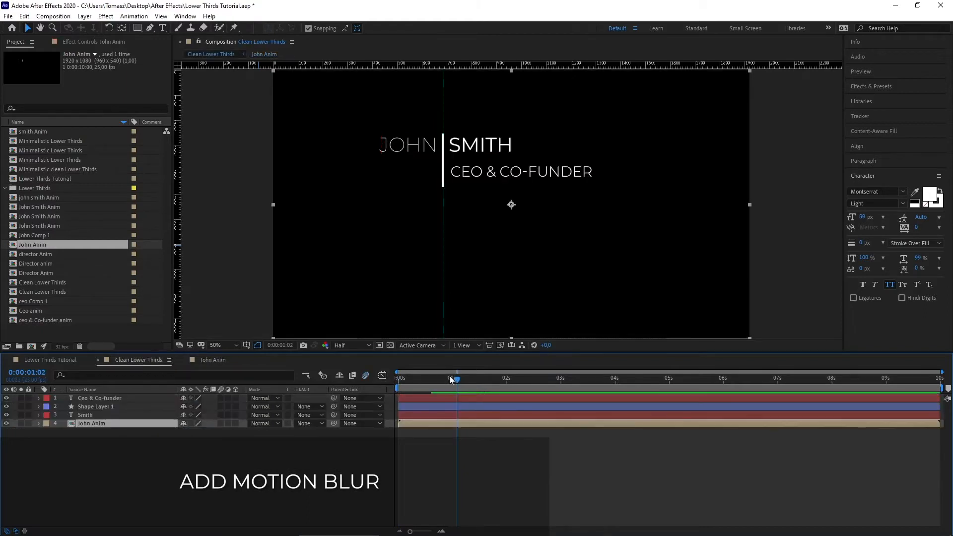
{"action": "left_click_drag", "start_coordinate": [449, 376], "coordinate": [391, 379]}
{"action": "key", "text": "space"}
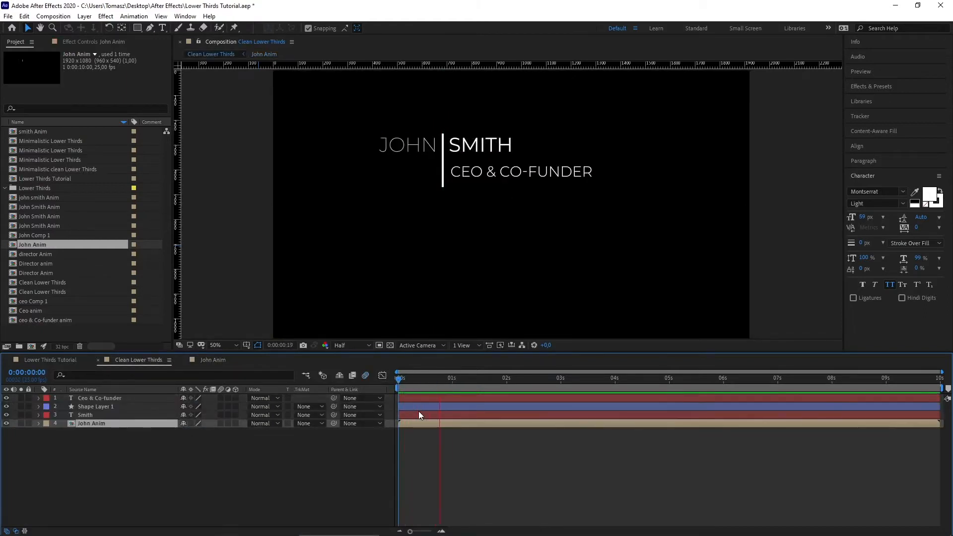
{"action": "key", "text": "space"}
Step: Add an inverted rectangle mask to John Anim covering the area right of the divider, then preview
{"action": "left_click", "coordinate": [138, 29]}
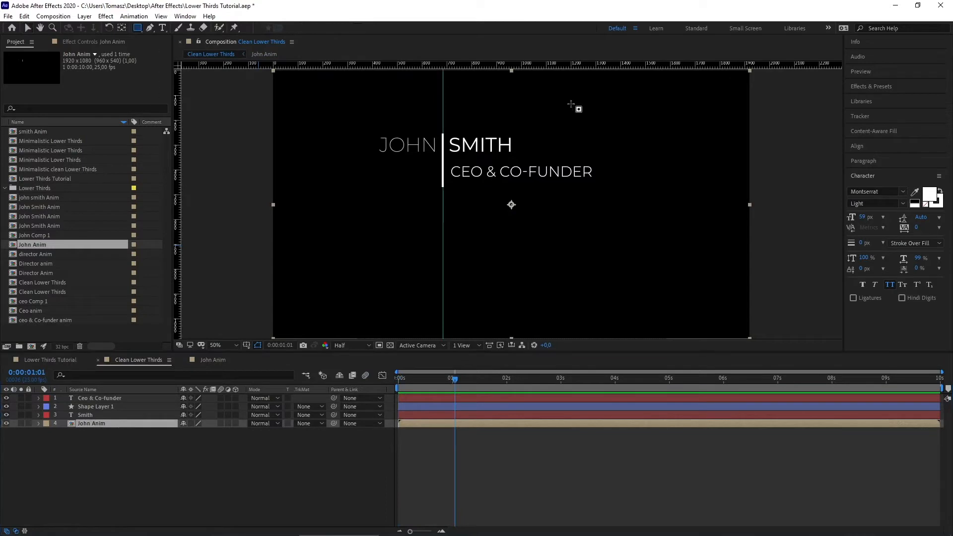
{"action": "mouse_move", "coordinate": [643, 119]}
{"action": "left_mouse_down"}
{"action": "mouse_move", "coordinate": [441, 196]}
{"action": "mouse_move", "coordinate": [600, 158]}
{"action": "mouse_move", "coordinate": [442, 195]}
{"action": "left_mouse_up"}
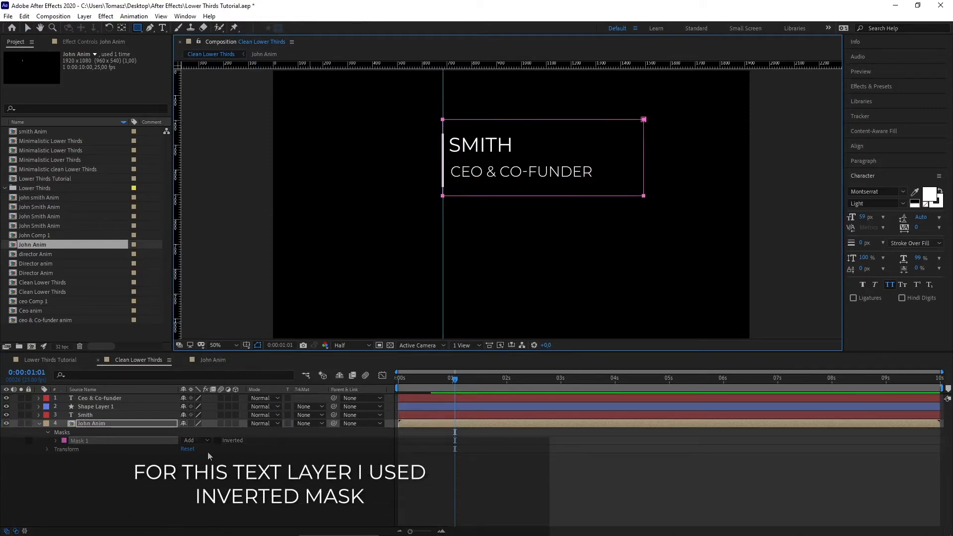
{"action": "left_click", "coordinate": [218, 440]}
{"action": "left_click_drag", "start_coordinate": [443, 378], "coordinate": [398, 379]}
{"action": "left_click", "coordinate": [353, 469]}
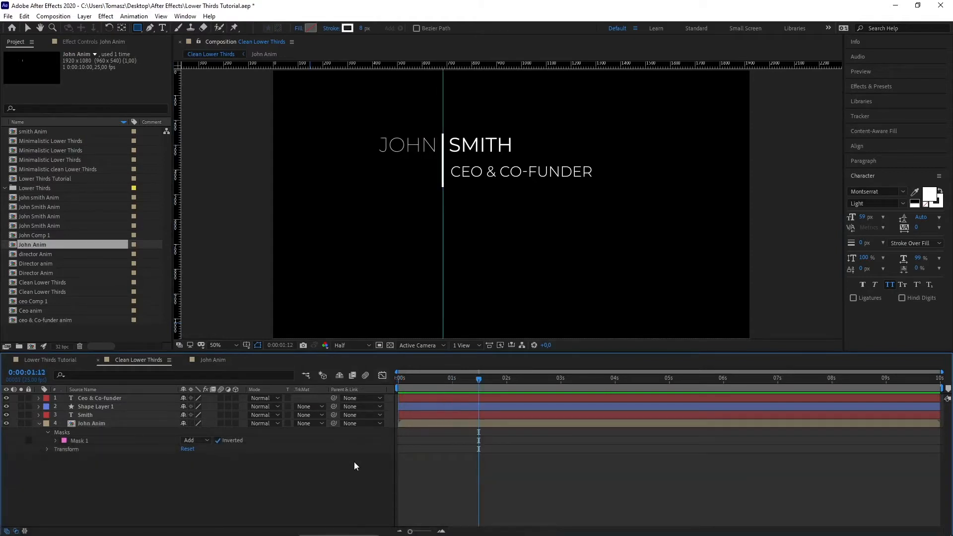
{"action": "left_click_drag", "start_coordinate": [478, 383], "coordinate": [383, 372]}
{"action": "key", "text": "space"}
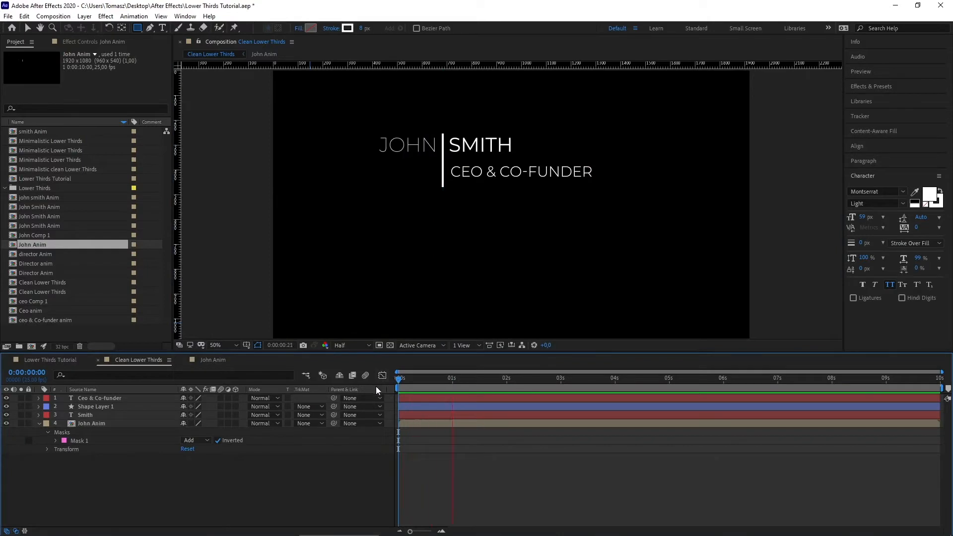
{"action": "key", "text": "space"}
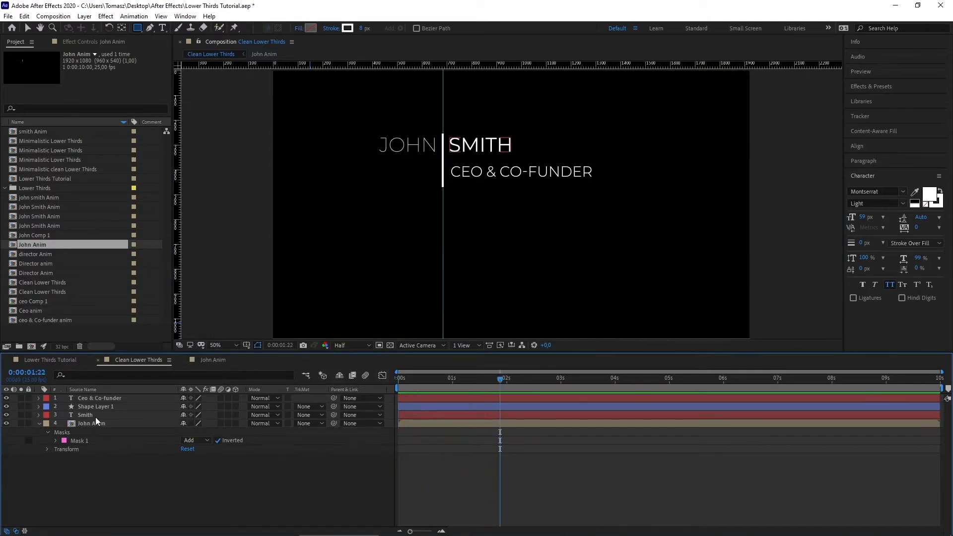
{"action": "left_click", "coordinate": [95, 417]}
{"action": "right_click", "coordinate": [95, 417]}
Step: Pre-compose the Smith layer as 'Smith Anim' and open that composition
{"action": "left_click", "coordinate": [146, 364]}
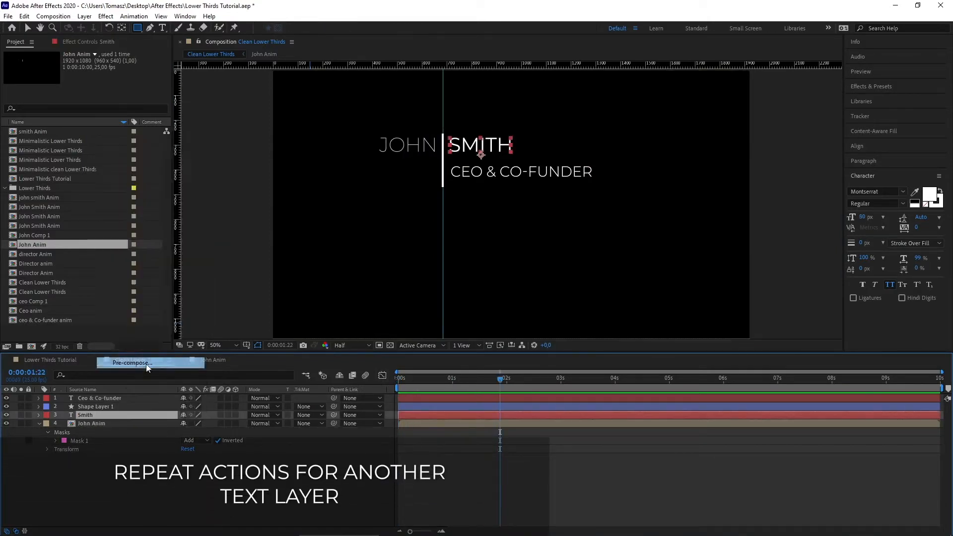
{"action": "left_click_drag", "start_coordinate": [239, 149], "coordinate": [208, 147]}
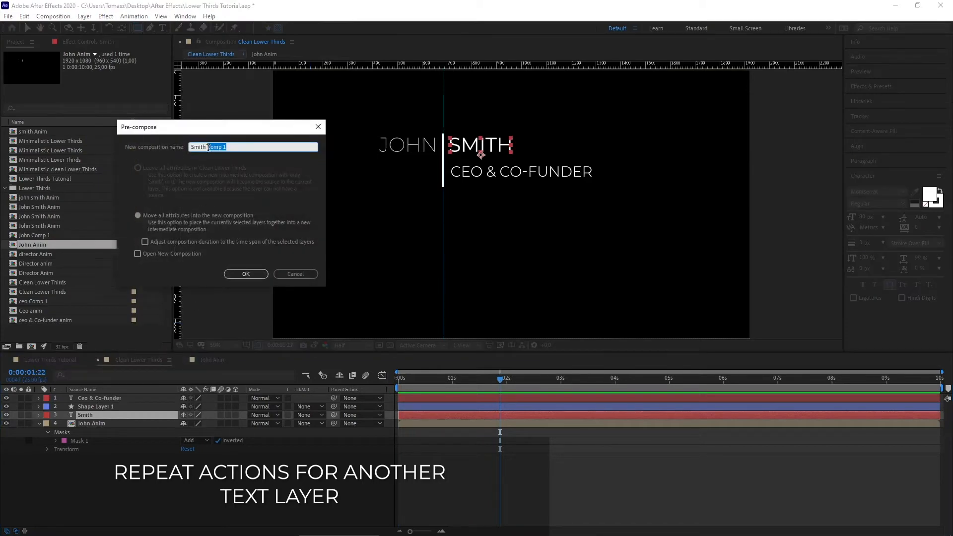
{"action": "type", "text": "Ani"}
{"action": "key", "text": "Return"}
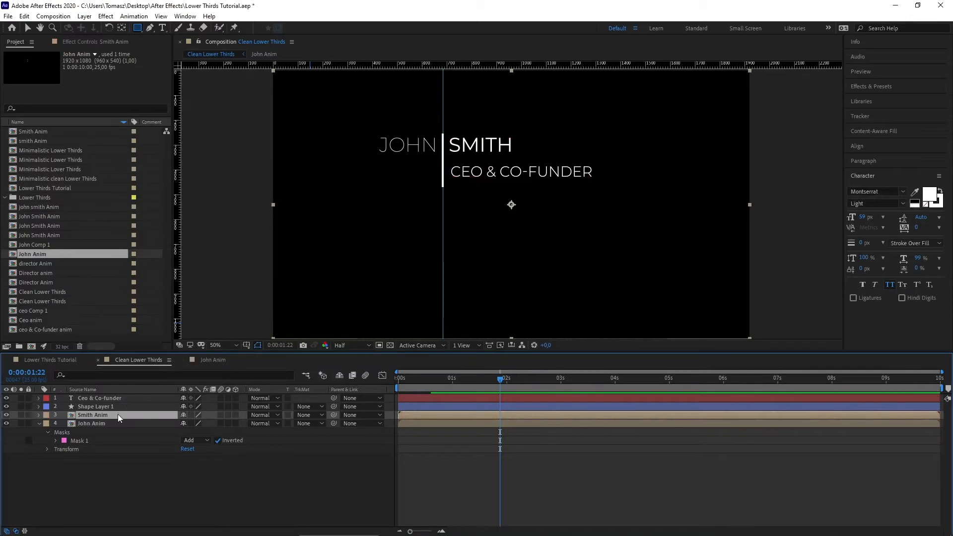
{"action": "double_click", "coordinate": [117, 414]}
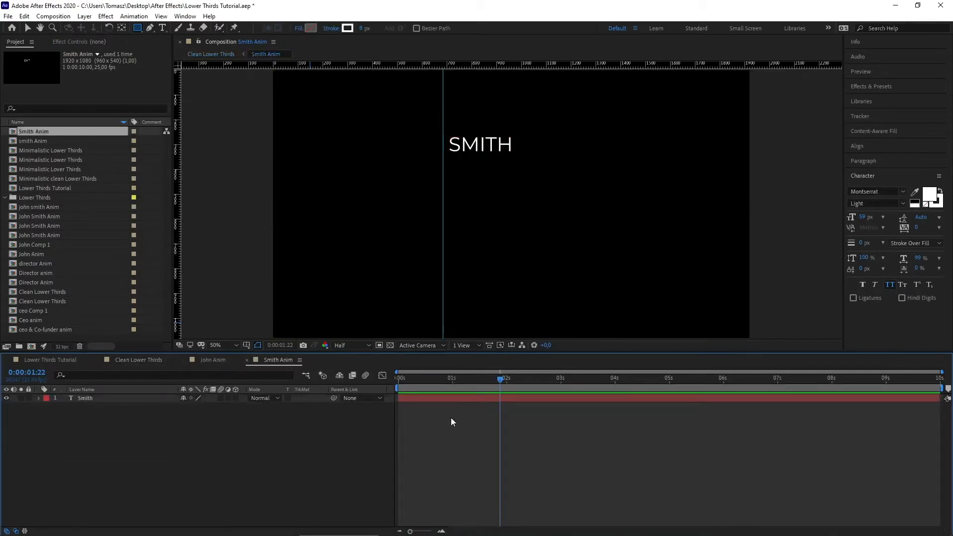
Step: Keyframe SMITH's Position so it slides right from x 515 to 837
{"action": "left_click_drag", "start_coordinate": [446, 377], "coordinate": [431, 377]}
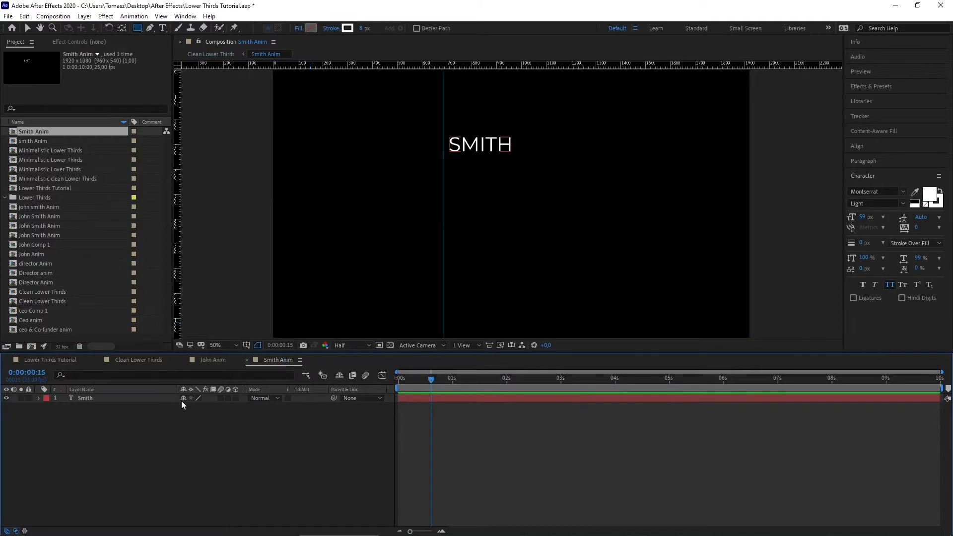
{"action": "left_click", "coordinate": [90, 398]}
{"action": "key", "text": "p"}
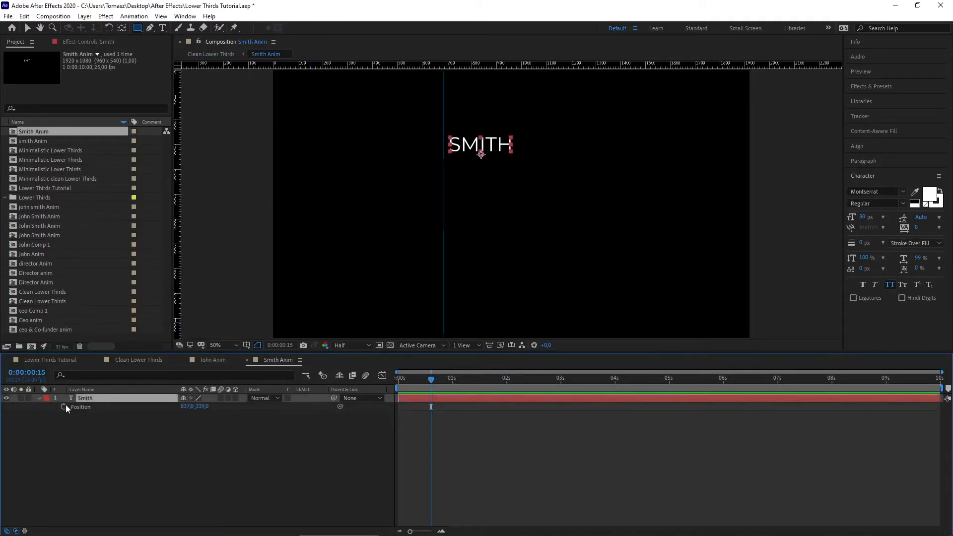
{"action": "left_click", "coordinate": [64, 406]}
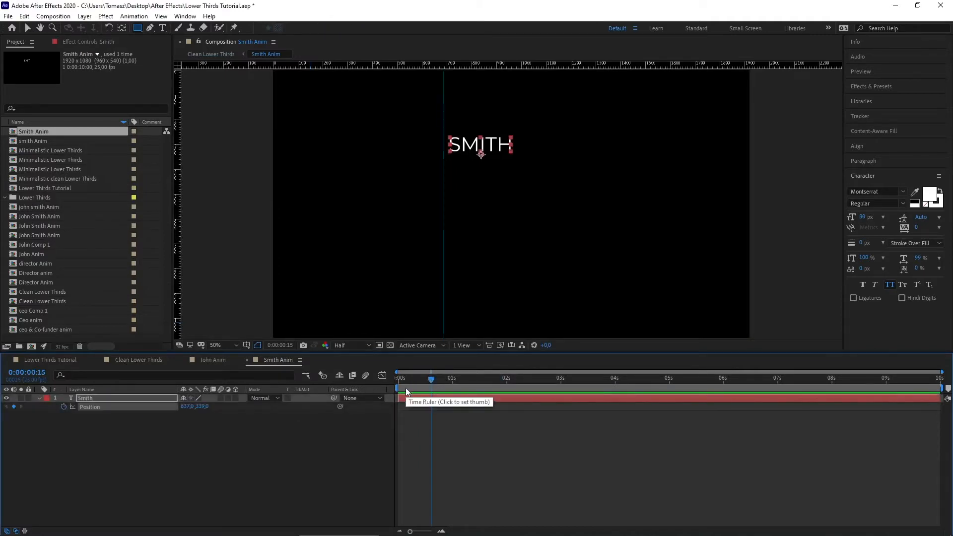
{"action": "left_click_drag", "start_coordinate": [432, 380], "coordinate": [384, 380]}
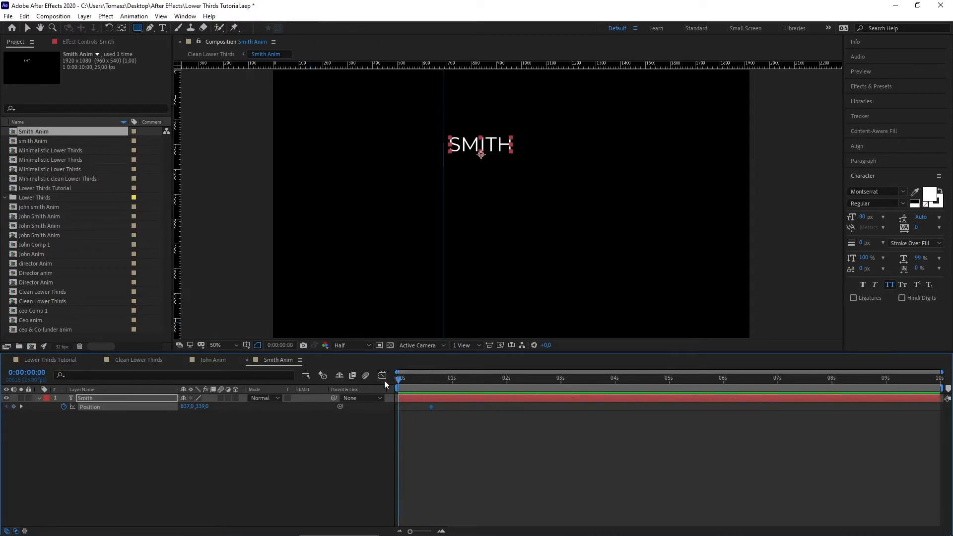
{"action": "left_click_drag", "start_coordinate": [186, 404], "coordinate": [26, 404]}
Step: Enable motion blur on SMITH, Easy Ease its Position keyframes, and return to Clean Lower Thirds
{"action": "left_click", "coordinate": [221, 397]}
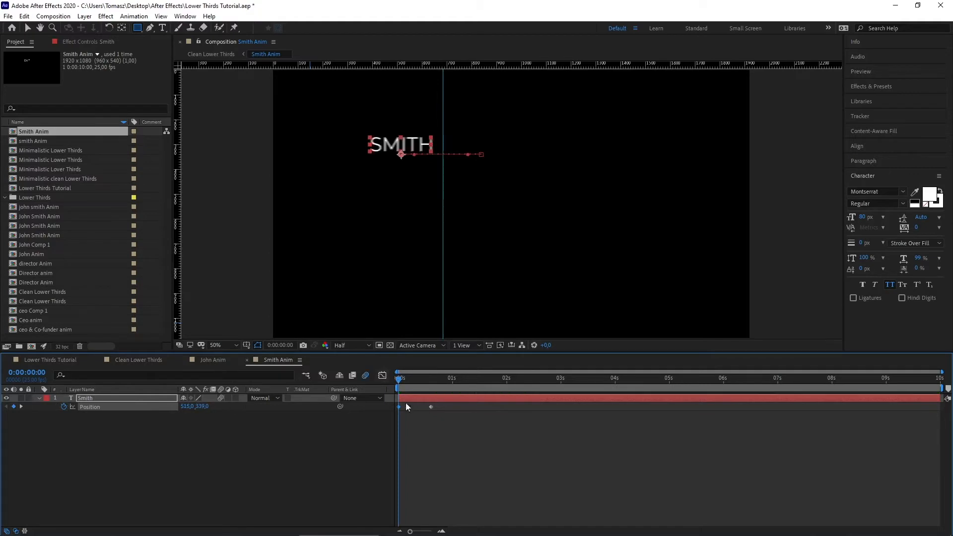
{"action": "right_click", "coordinate": [431, 406]}
{"action": "mouse_move", "coordinate": [497, 399]}
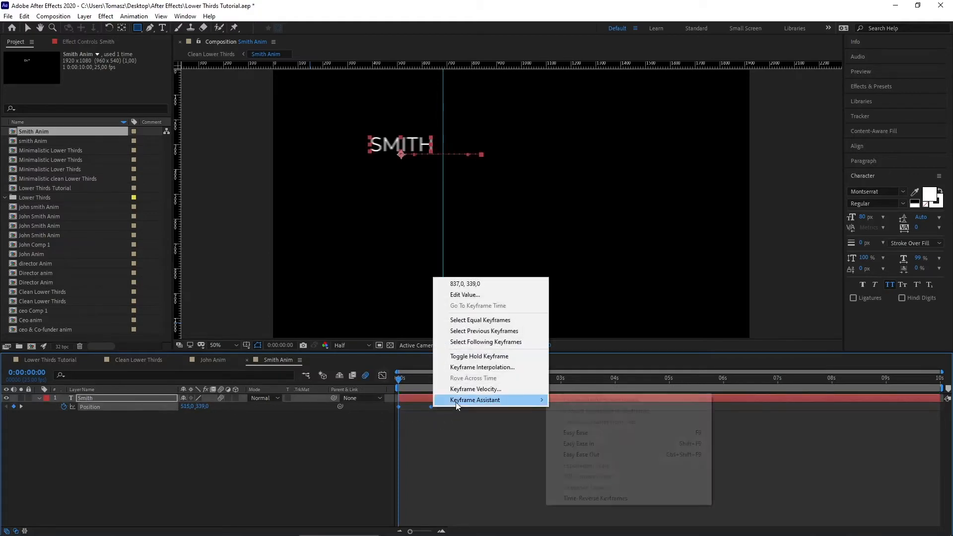
{"action": "left_click", "coordinate": [602, 433]}
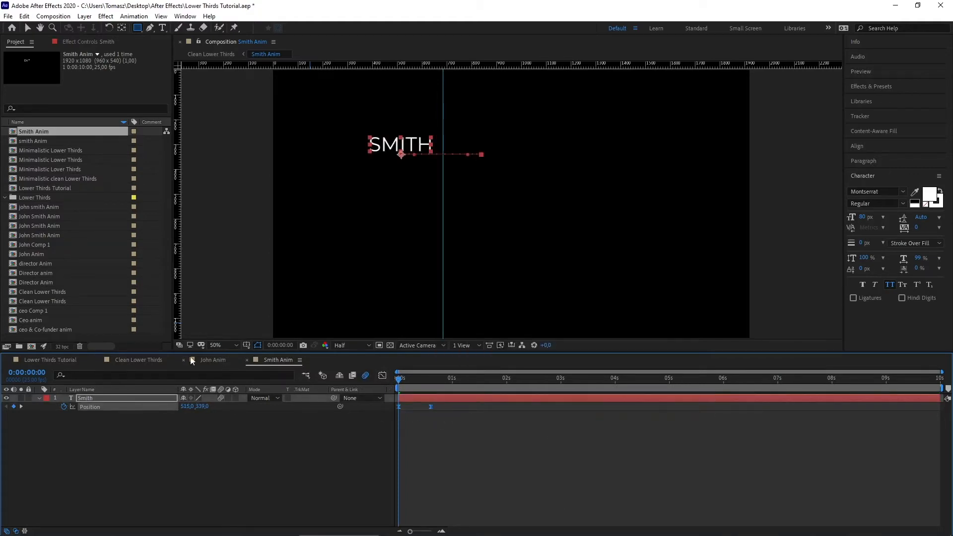
{"action": "left_click", "coordinate": [145, 360]}
{"action": "left_click_drag", "start_coordinate": [440, 378], "coordinate": [371, 376]}
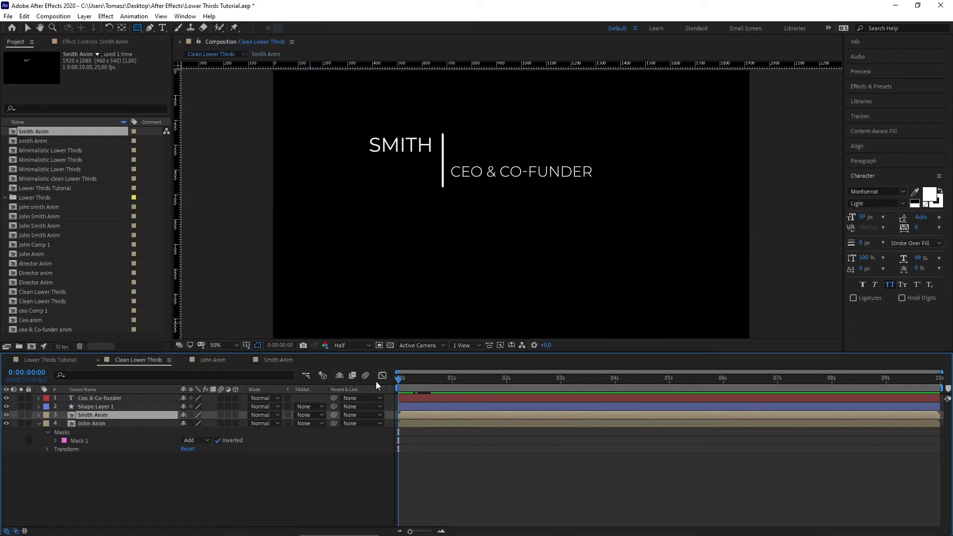
Step: Draw a rectangle mask on Smith Anim so SMITH shows only right of the divider, then preview
{"action": "key", "text": "space"}
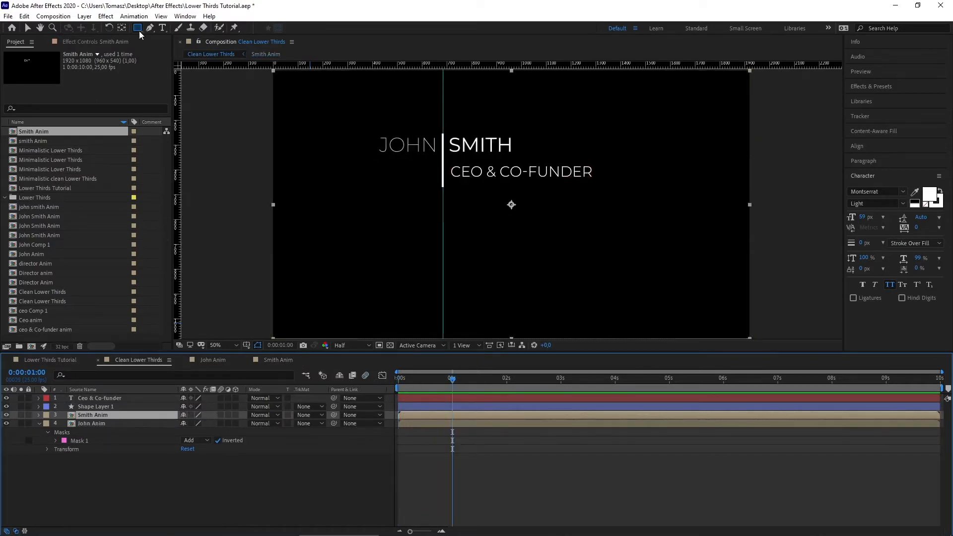
{"action": "left_click_drag", "start_coordinate": [607, 124], "coordinate": [442, 200]}
{"action": "left_click_drag", "start_coordinate": [450, 374], "coordinate": [380, 378]}
{"action": "key", "text": "space"}
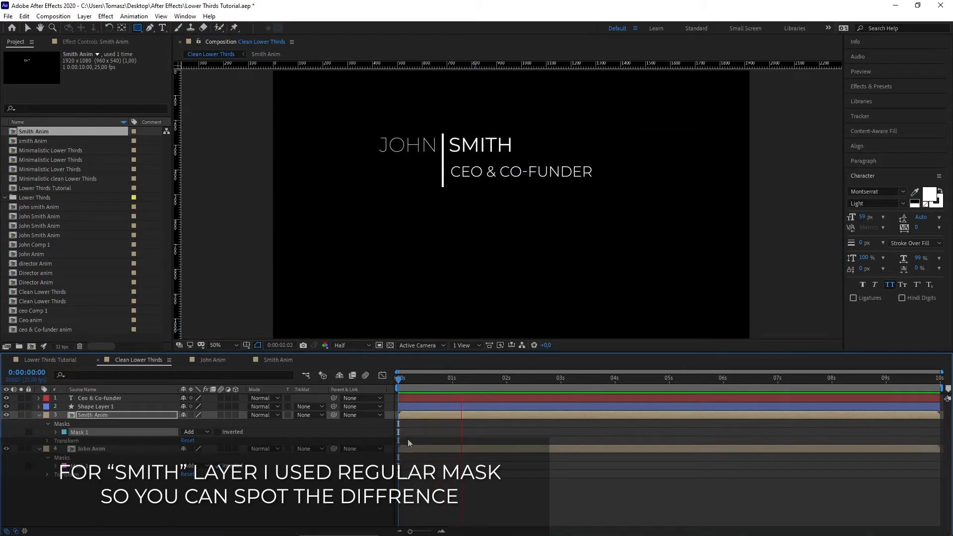
{"action": "key", "text": "space"}
{"action": "left_click_drag", "start_coordinate": [427, 378], "coordinate": [381, 377]}
{"action": "key", "text": "space"}
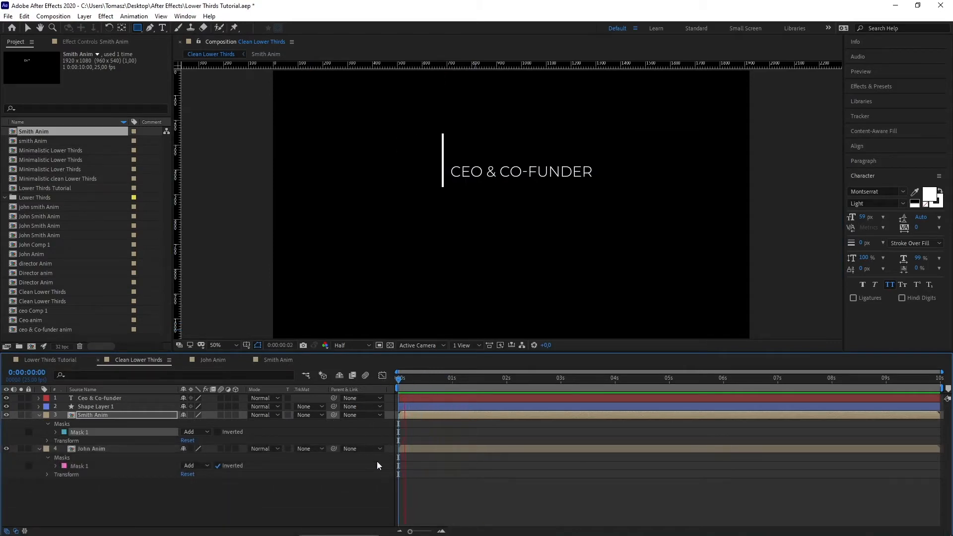
{"action": "left_click", "coordinate": [376, 481]}
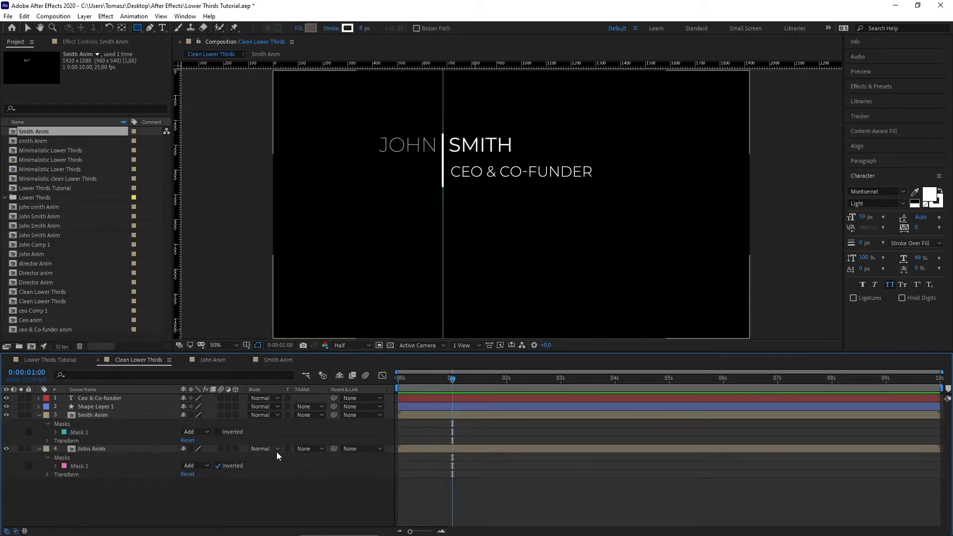
Step: Reveal the divider layer's Scale at time 0 and pan the composition view slightly
{"action": "left_click", "coordinate": [103, 407]}
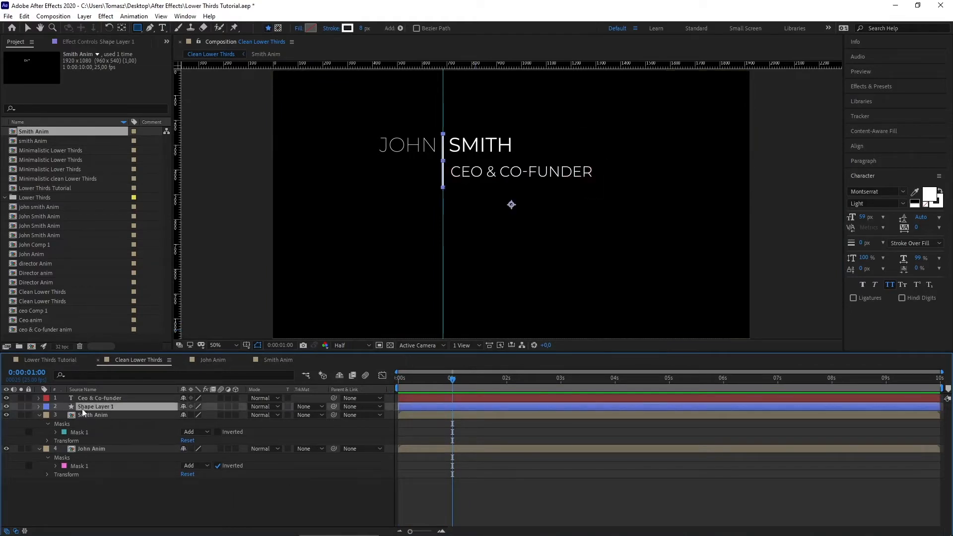
{"action": "key", "text": "s"}
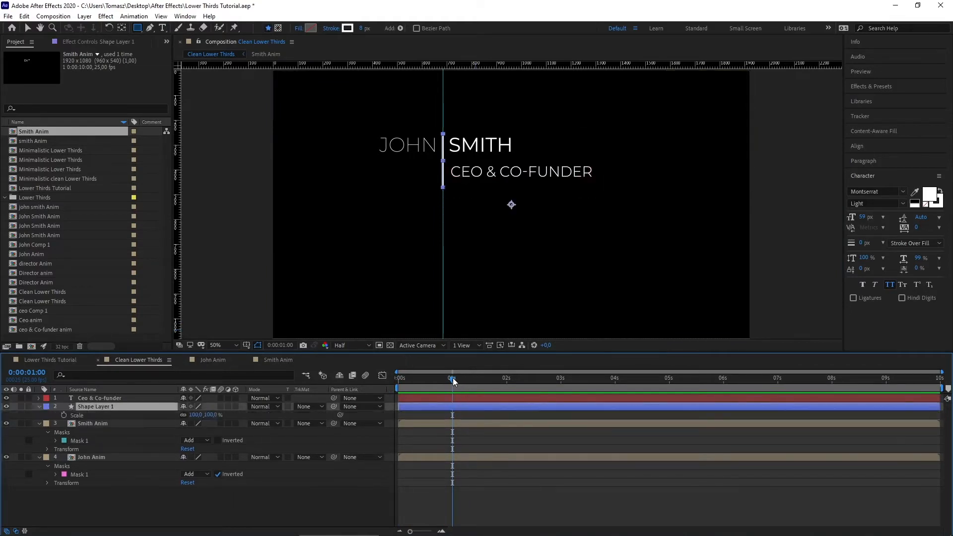
{"action": "left_click_drag", "start_coordinate": [453, 377], "coordinate": [399, 379]}
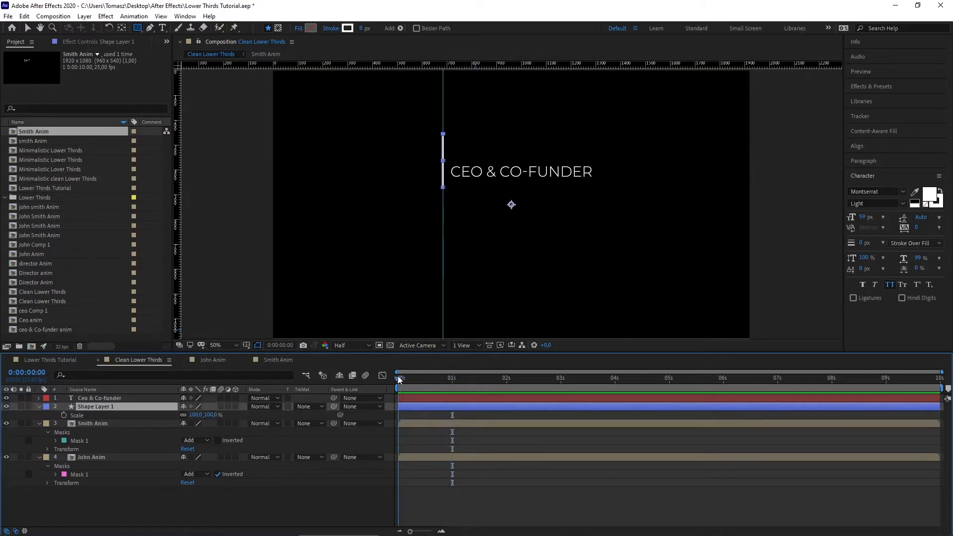
{"action": "key", "text": "h"}
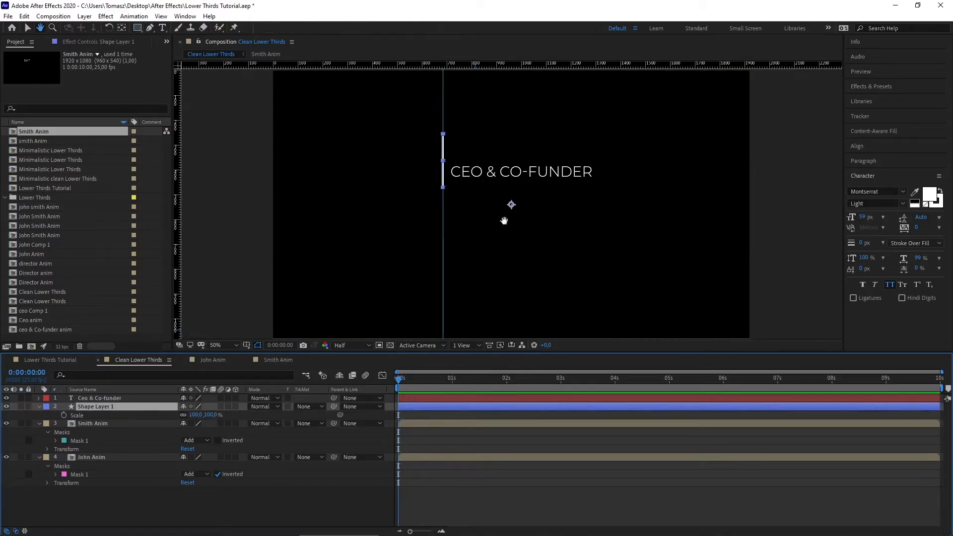
{"action": "mouse_move", "coordinate": [504, 218]}
{"action": "left_mouse_down"}
{"action": "mouse_move", "coordinate": [493, 220]}
{"action": "mouse_move", "coordinate": [511, 264]}
{"action": "mouse_move", "coordinate": [515, 243]}
{"action": "left_mouse_up"}
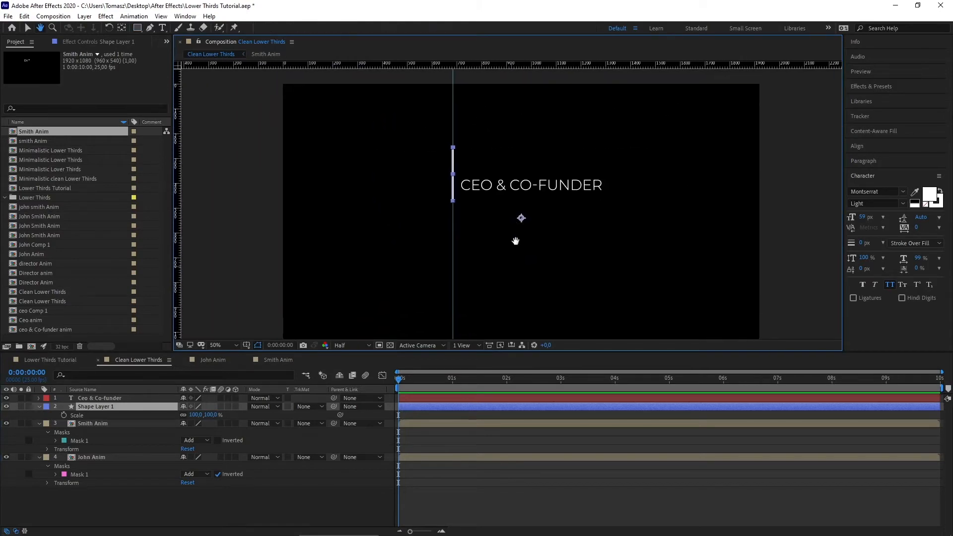
{"action": "key", "text": "q"}
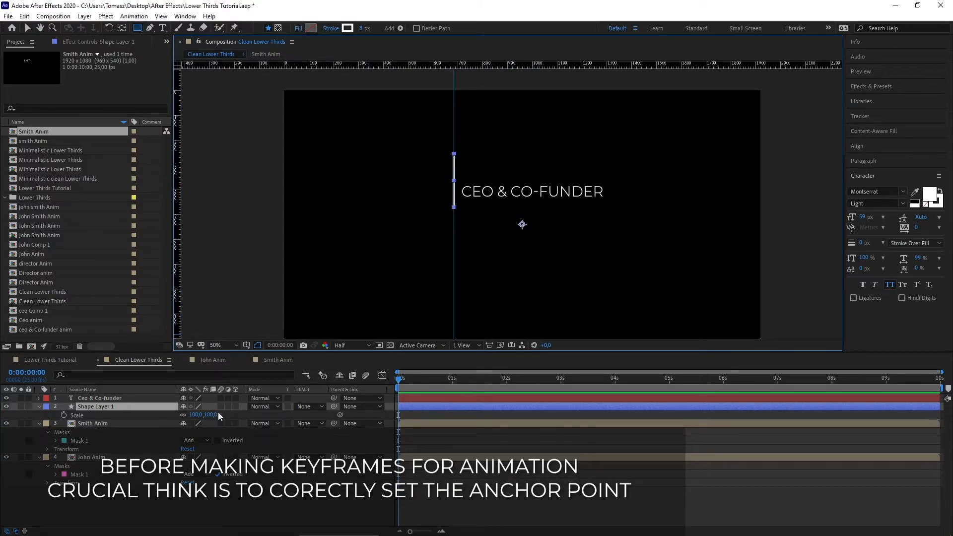
Step: Test shrinking the divider's scale, then undo it back to 100%
{"action": "left_click_drag", "start_coordinate": [218, 414], "coordinate": [187, 410]}
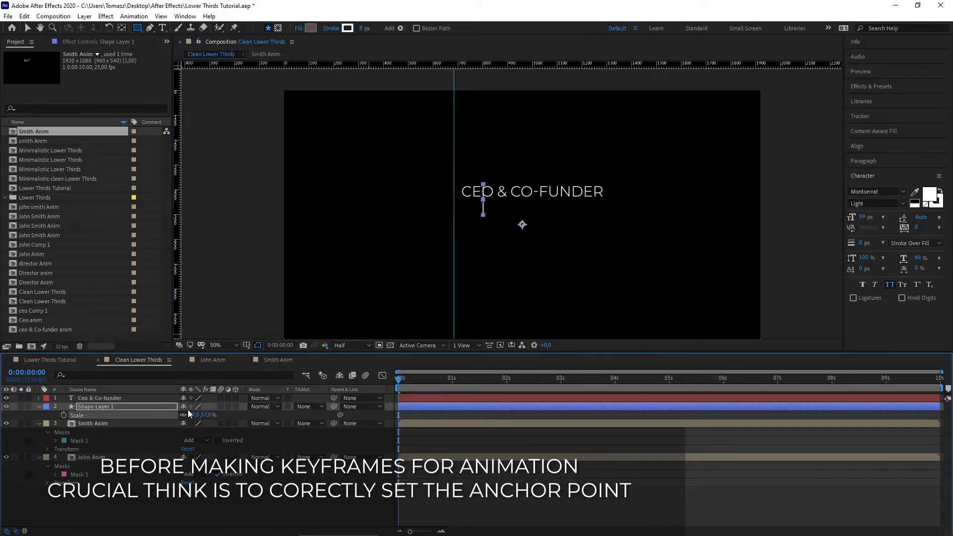
{"action": "key", "text": "ctrl+z"}
{"action": "left_click", "coordinate": [122, 28]}
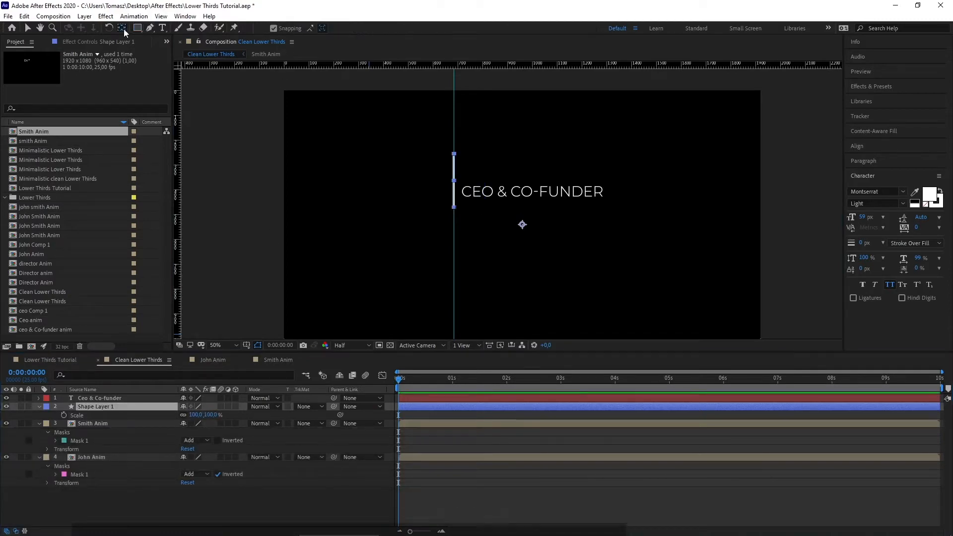
Step: Move the divider's anchor point to the top of the line and set its Scale to 100, 5%
{"action": "left_click_drag", "start_coordinate": [520, 222], "coordinate": [454, 180]}
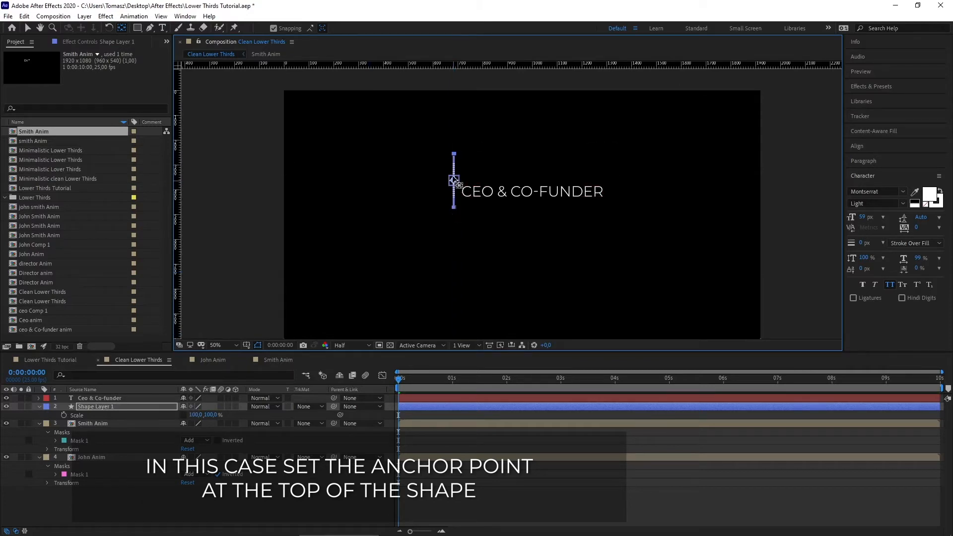
{"action": "left_click_drag", "start_coordinate": [454, 180], "coordinate": [454, 154]}
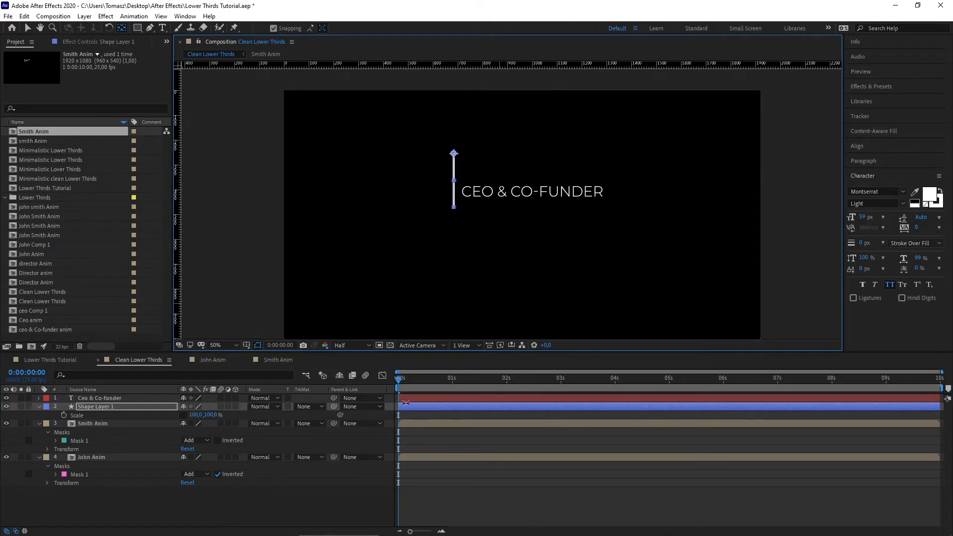
{"action": "left_click", "coordinate": [211, 415]}
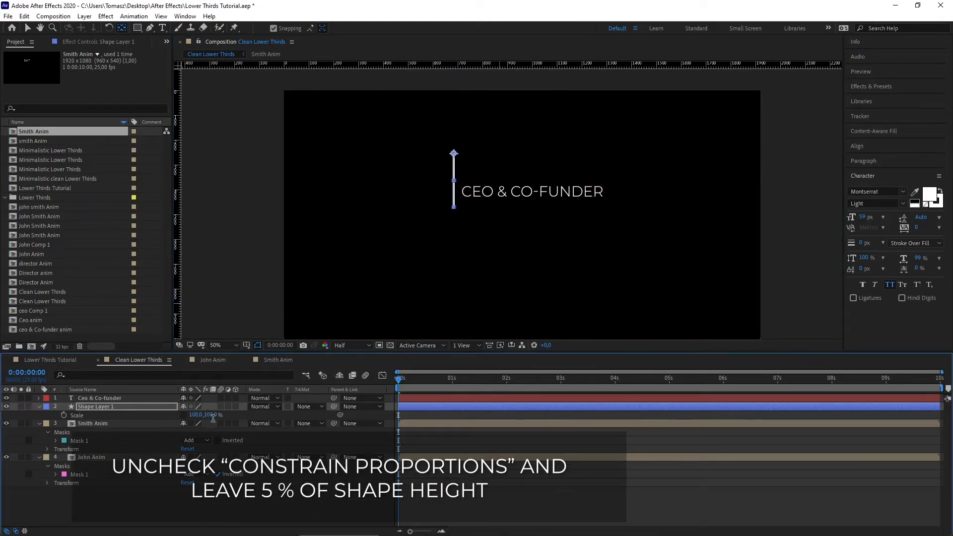
{"action": "key", "text": "Return"}
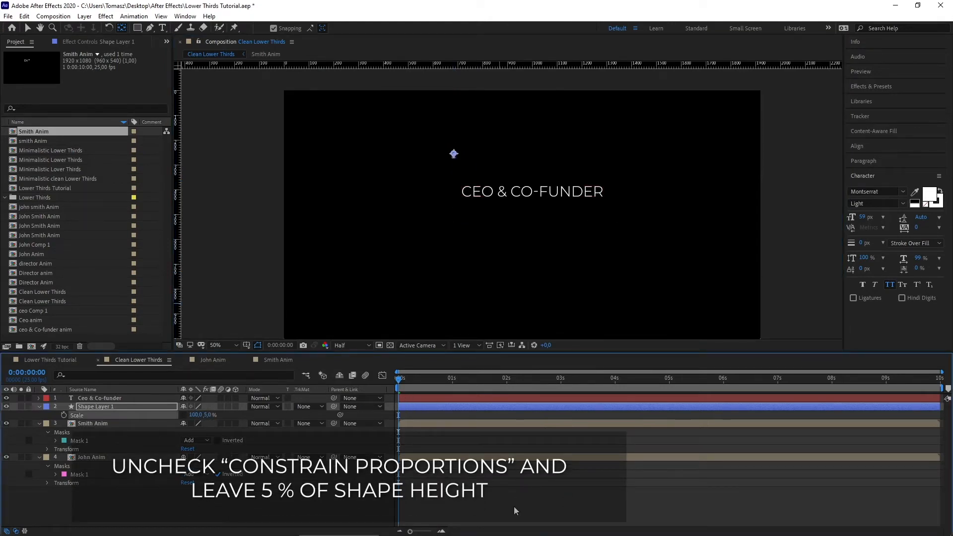
{"action": "scroll", "coordinate": [511, 204], "scroll_direction": "up", "scroll_amount": 4}
{"action": "scroll", "coordinate": [374, 214], "scroll_direction": "down", "scroll_amount": 2}
Step: Return to the Selection tool and reselect the divider shape layer
{"action": "left_click", "coordinate": [27, 28]}
{"action": "left_click", "coordinate": [474, 248]}
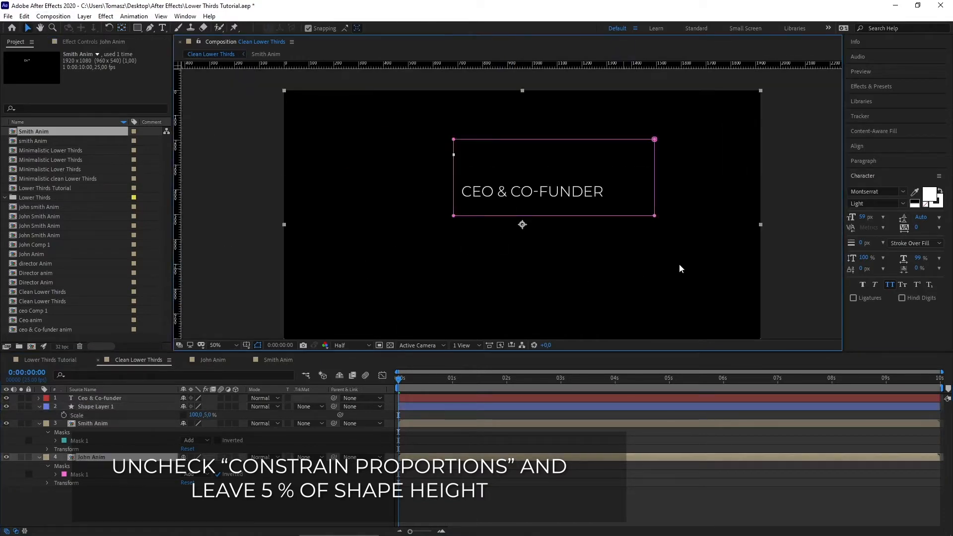
{"action": "left_click", "coordinate": [131, 506]}
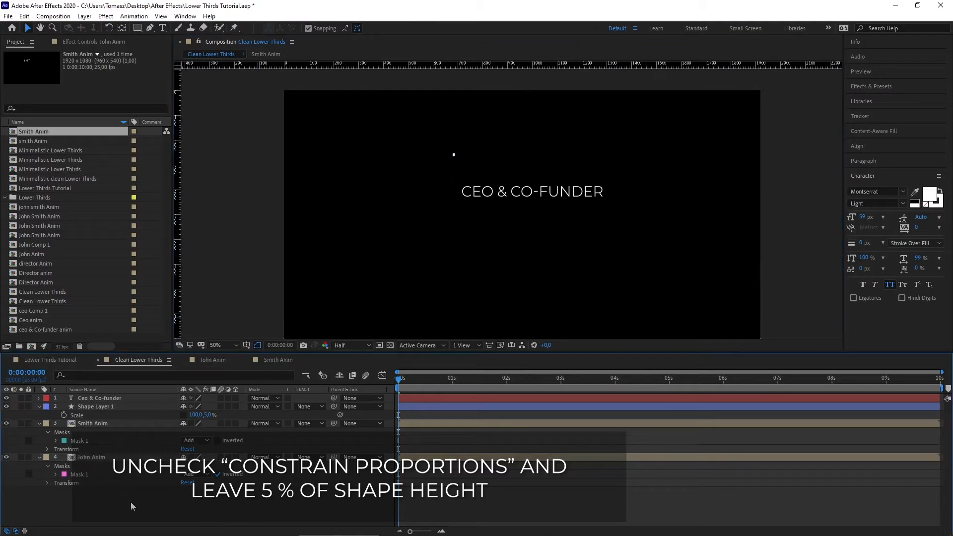
{"action": "left_click", "coordinate": [94, 406]}
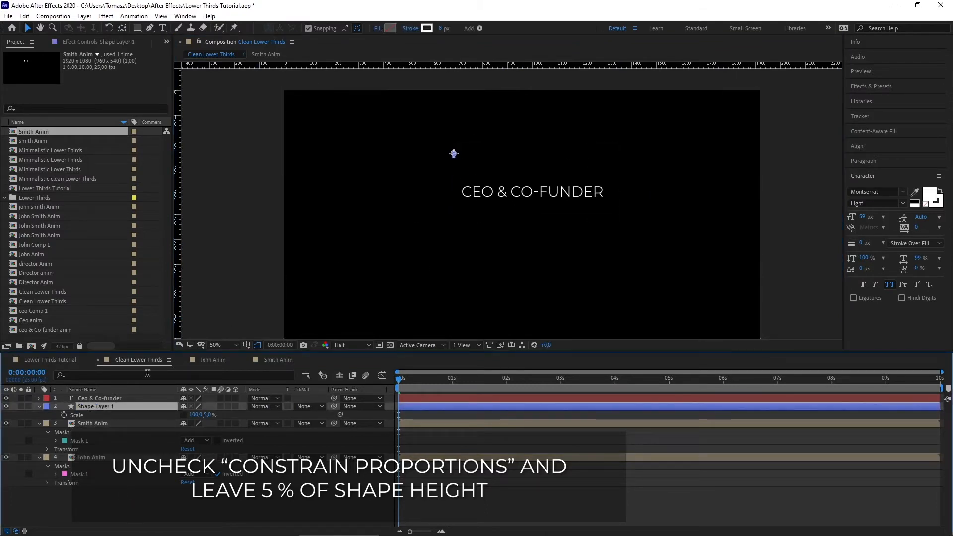
{"action": "left_click", "coordinate": [103, 496]}
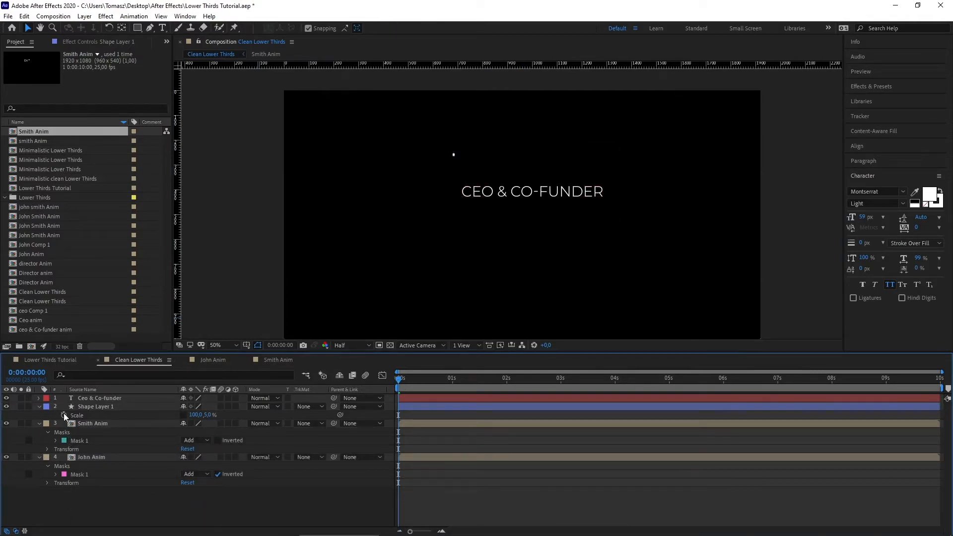
{"action": "left_click", "coordinate": [118, 407]}
Step: Keyframe the divider's Position so it drops from a vertical position of 208 at the start
{"action": "key", "text": "shift+p"}
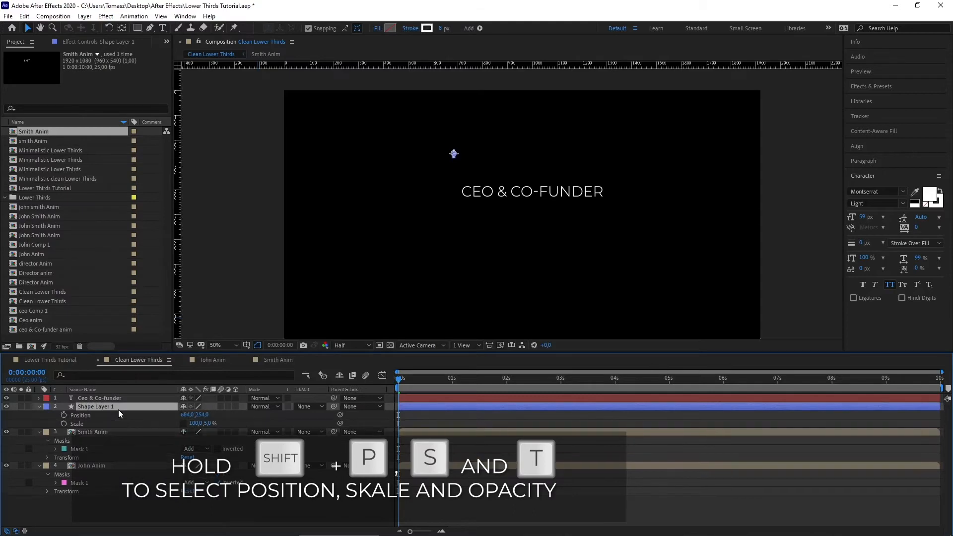
{"action": "key", "text": "shift+t"}
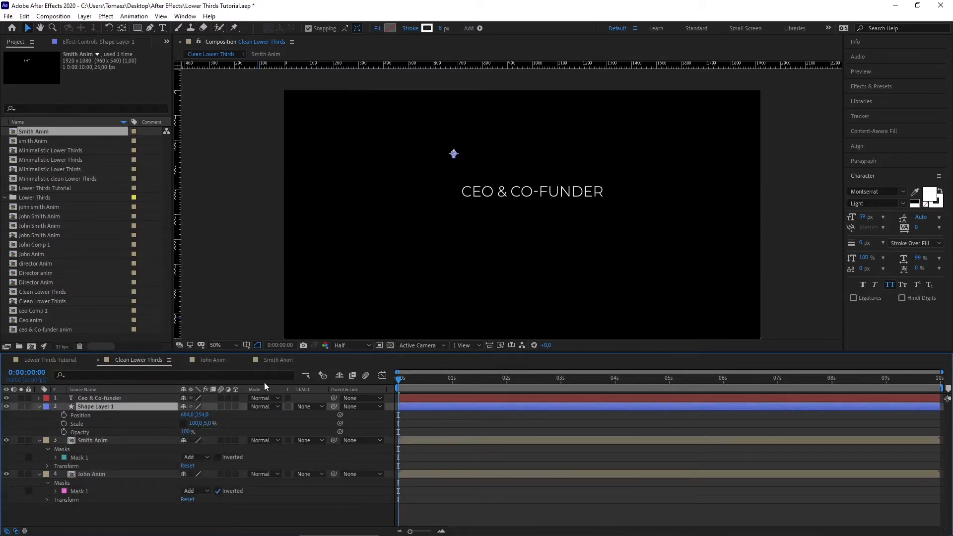
{"action": "left_click", "coordinate": [63, 415]}
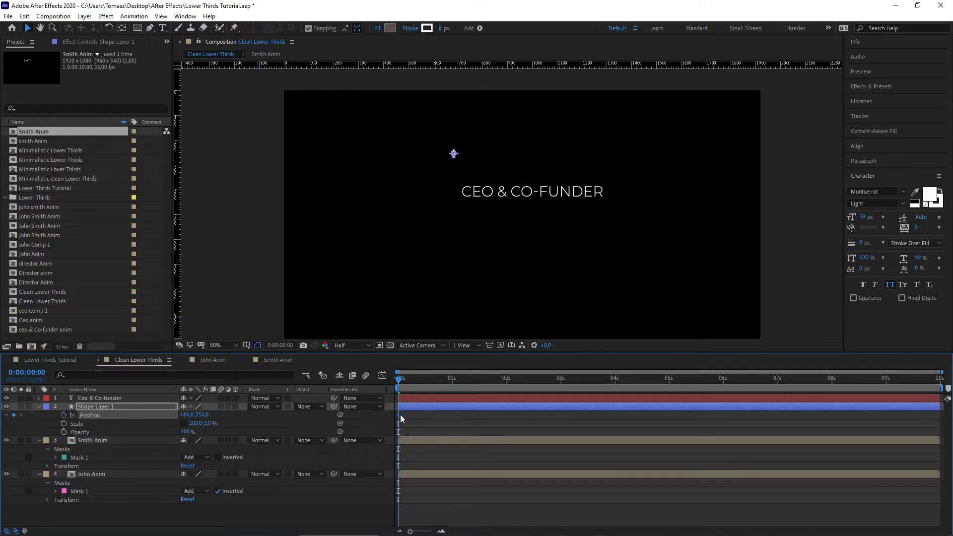
{"action": "left_click_drag", "start_coordinate": [412, 380], "coordinate": [415, 379]}
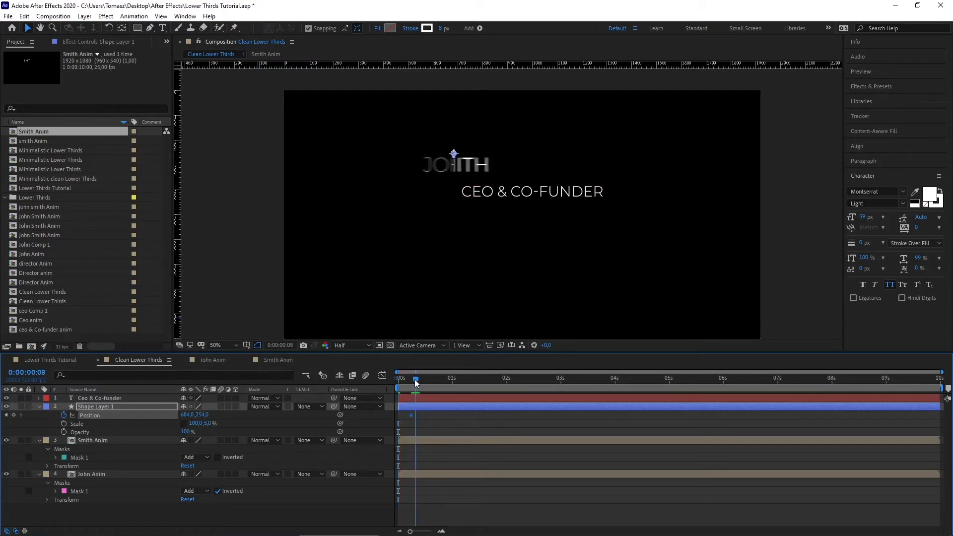
{"action": "key", "text": "Home"}
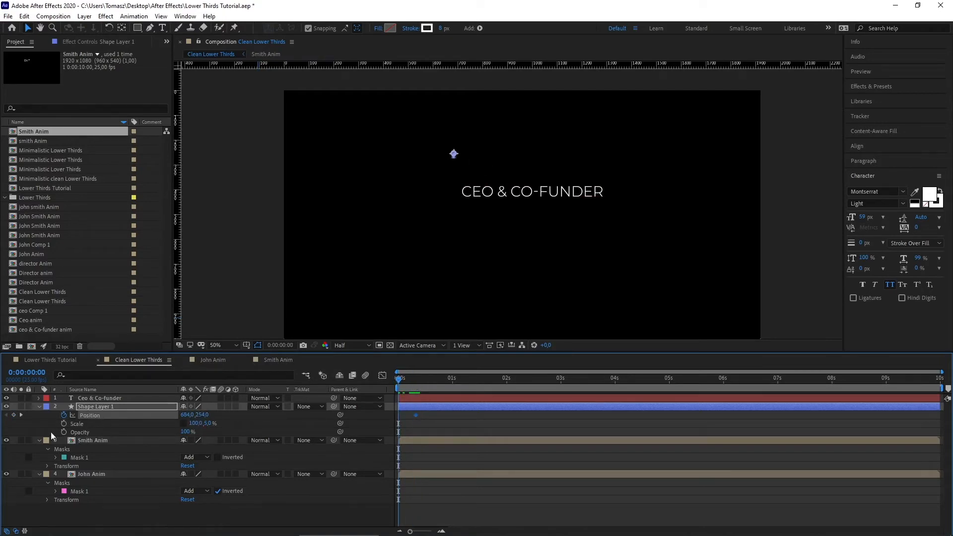
{"action": "left_click", "coordinate": [21, 406]}
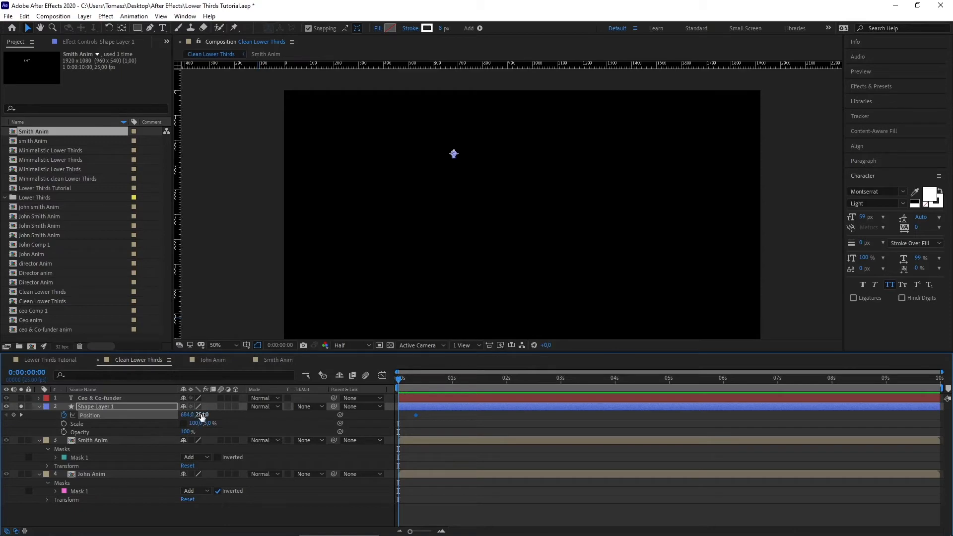
{"action": "left_click_drag", "start_coordinate": [202, 416], "coordinate": [183, 407]}
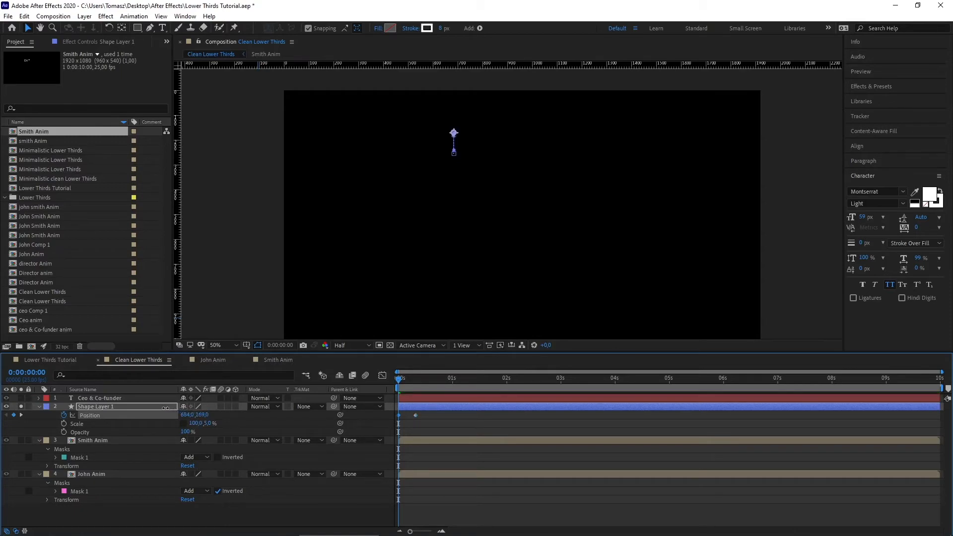
{"action": "key", "text": "space"}
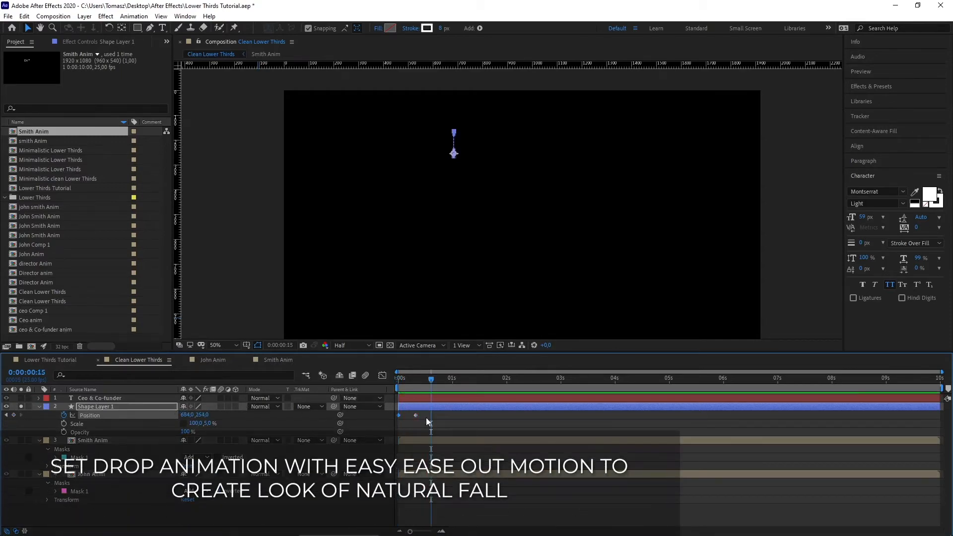
Step: Apply Easy Ease Out to the second Position keyframe and set the first Scale keyframe
{"action": "right_click", "coordinate": [415, 415]}
{"action": "mouse_move", "coordinate": [437, 412]}
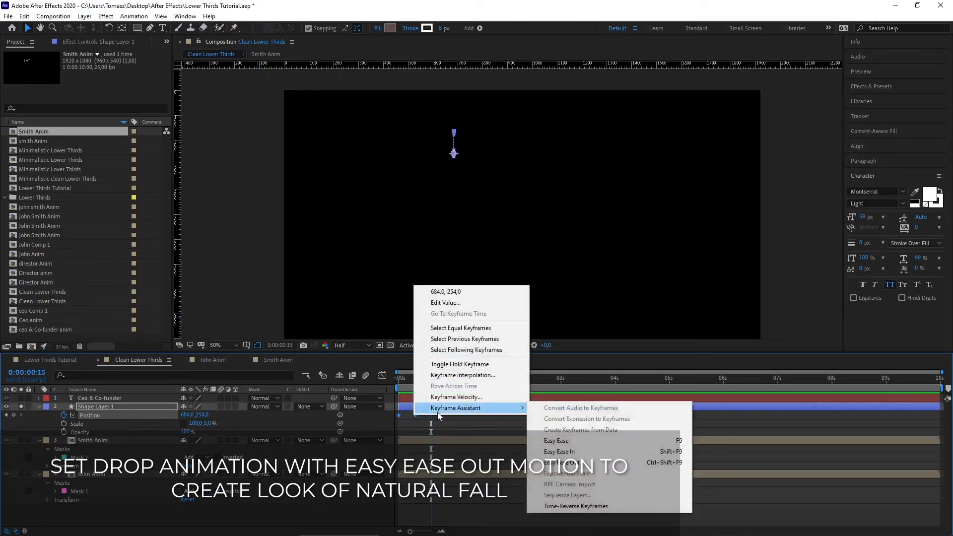
{"action": "left_click", "coordinate": [585, 461]}
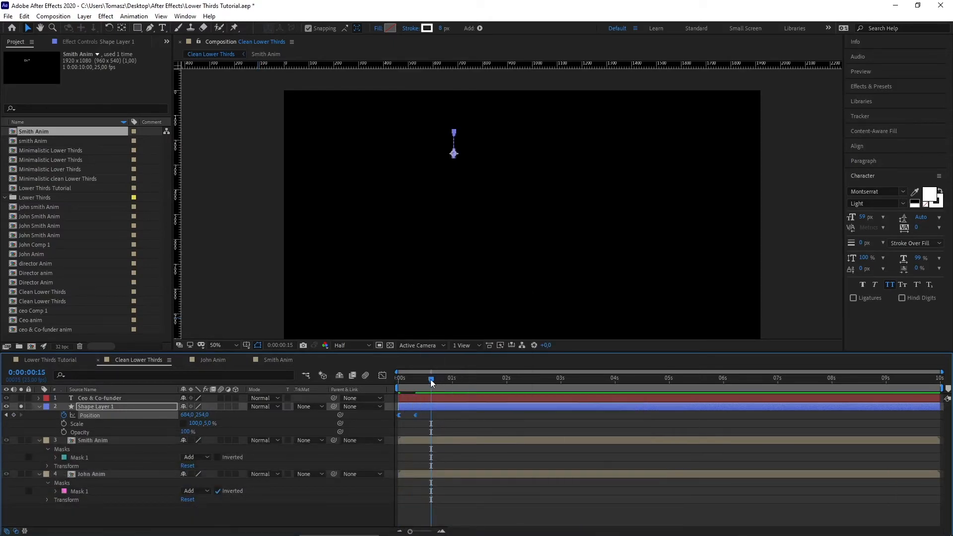
{"action": "left_click_drag", "start_coordinate": [430, 379], "coordinate": [400, 380]}
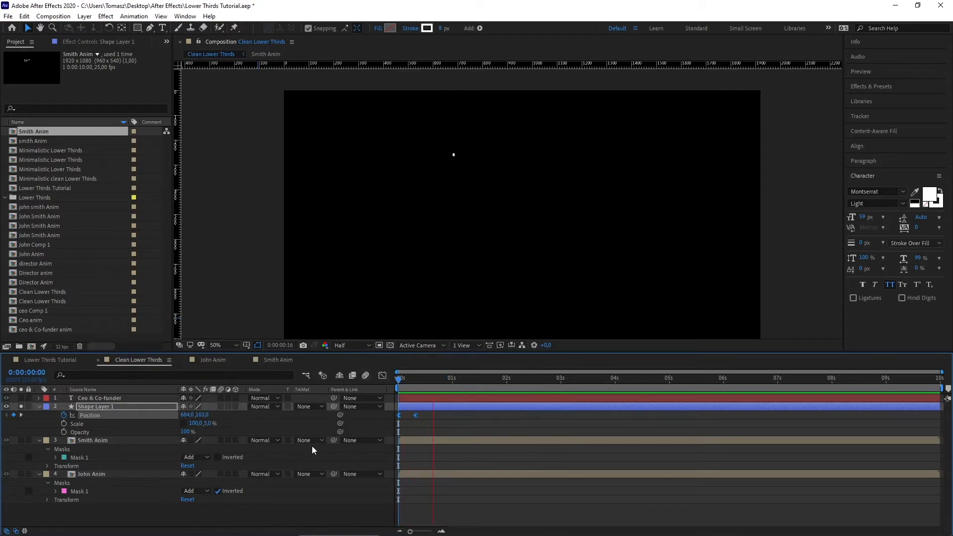
{"action": "left_click_drag", "start_coordinate": [398, 377], "coordinate": [411, 373]}
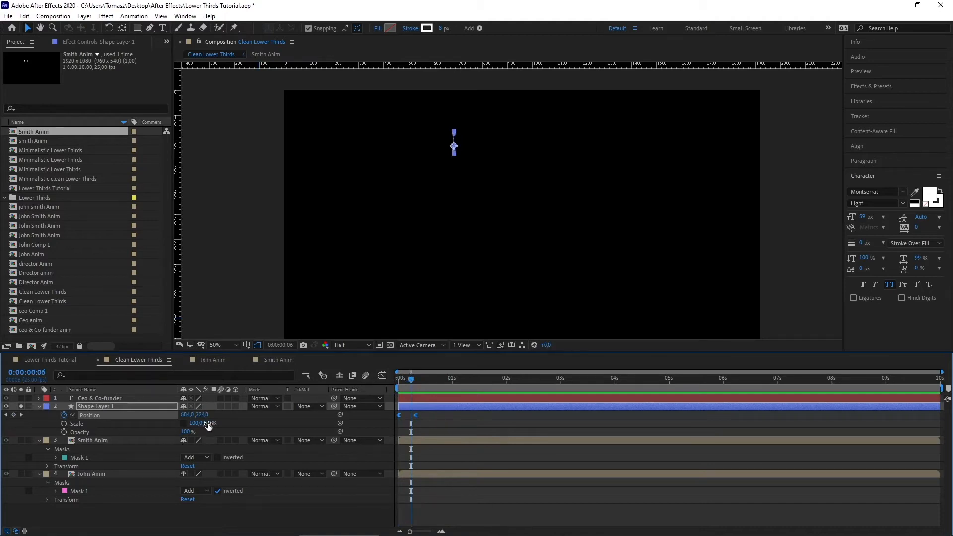
{"action": "left_click", "coordinate": [64, 424]}
Step: Set a later Scale keyframe growing the line to about 45% height, with the name layers unsoloed
{"action": "left_click_drag", "start_coordinate": [410, 378], "coordinate": [439, 378]}
{"action": "left_click_drag", "start_coordinate": [211, 423], "coordinate": [225, 423]}
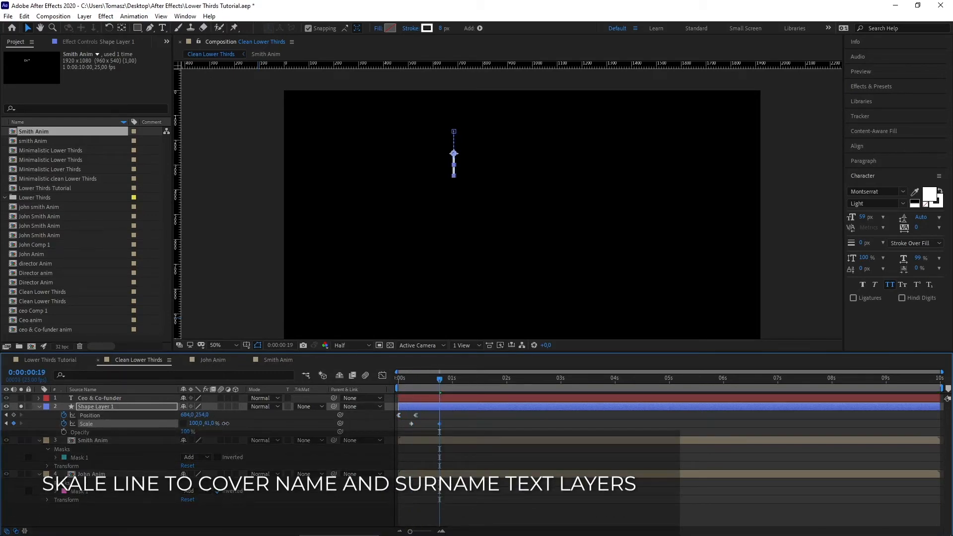
{"action": "left_click", "coordinate": [21, 407]}
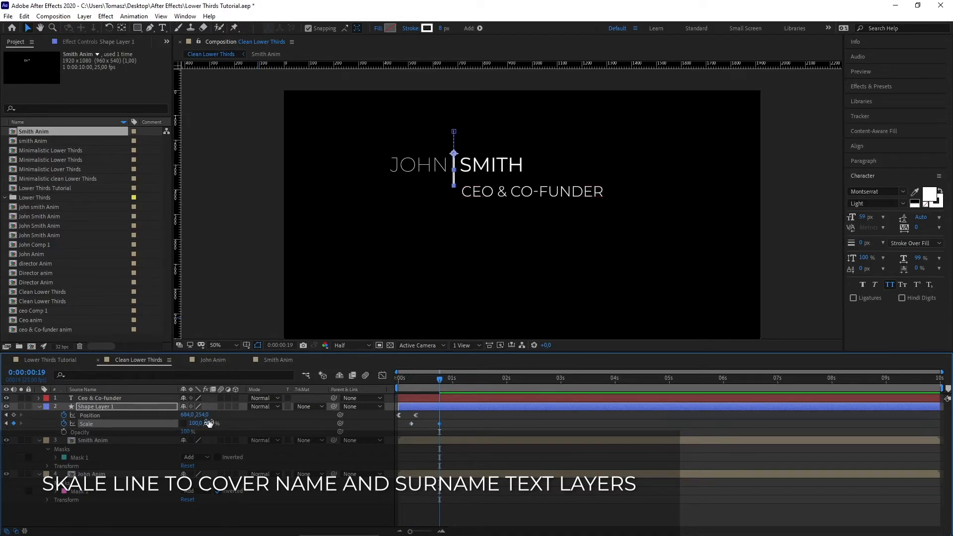
{"action": "left_click_drag", "start_coordinate": [209, 422], "coordinate": [203, 421]}
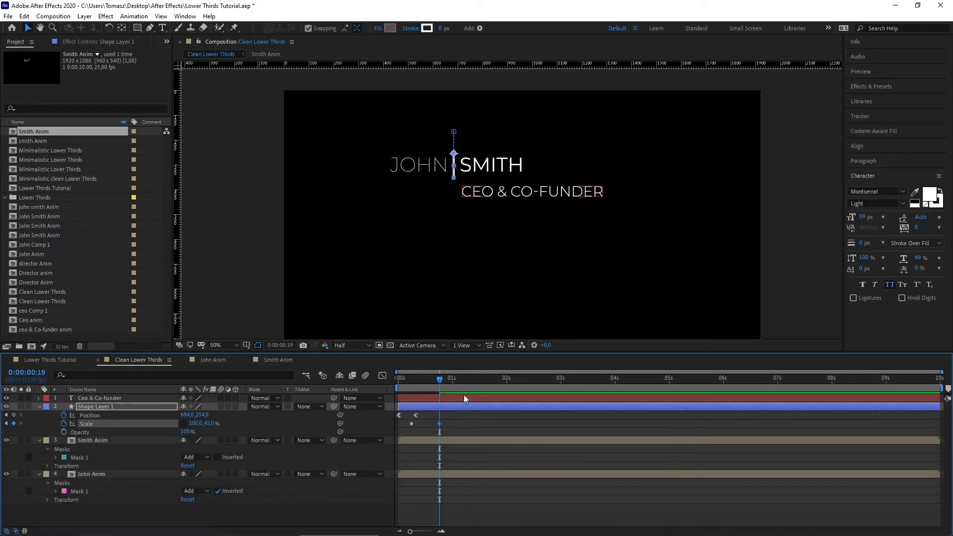
{"action": "left_click", "coordinate": [399, 379]}
{"action": "key", "text": "space"}
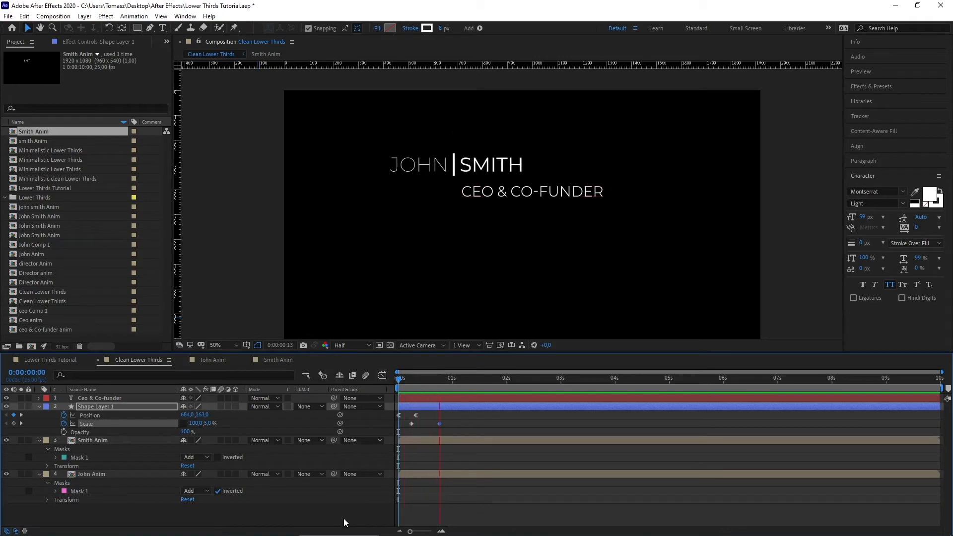
{"action": "right_click", "coordinate": [440, 424]}
Step: Easy Ease the Scale keyframe and stretch its incoming influence to about 70% in the speed graph
{"action": "mouse_move", "coordinate": [496, 416]}
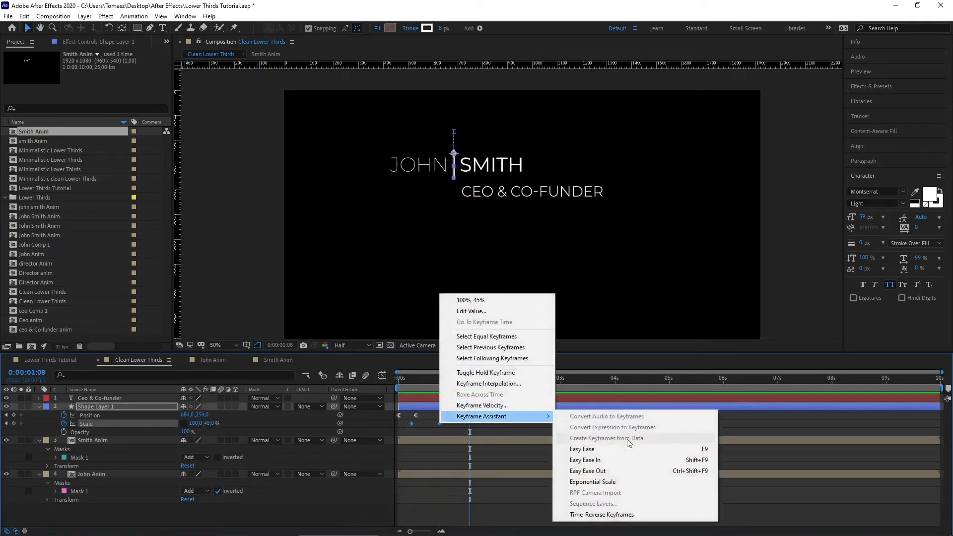
{"action": "left_click", "coordinate": [607, 449]}
{"action": "left_click", "coordinate": [382, 375]}
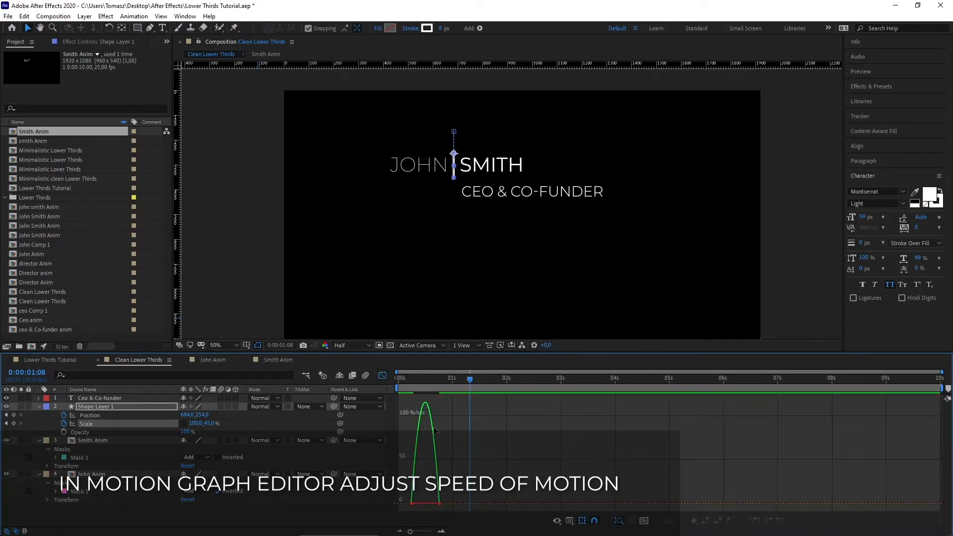
{"action": "left_click", "coordinate": [439, 504]}
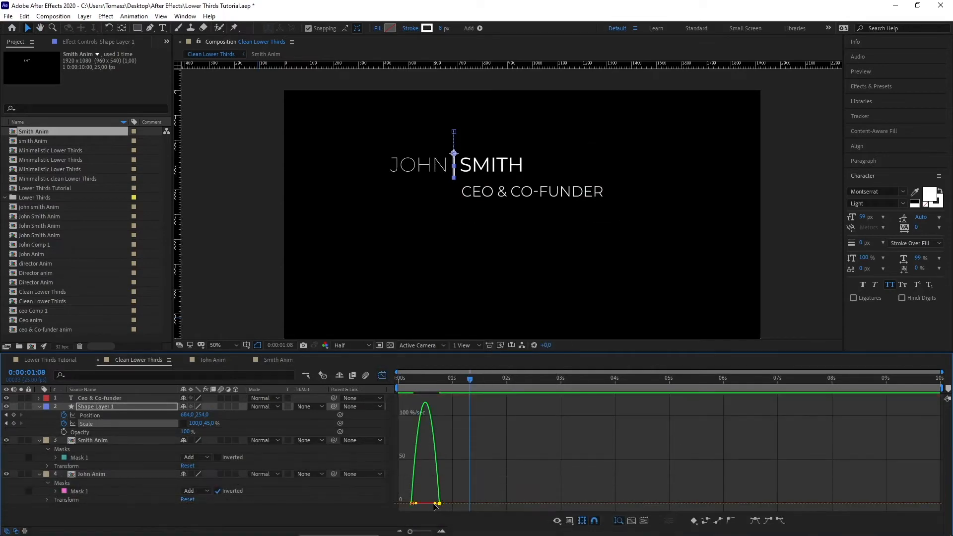
{"action": "left_click_drag", "start_coordinate": [434, 504], "coordinate": [428, 506]}
{"action": "left_click", "coordinate": [382, 376]}
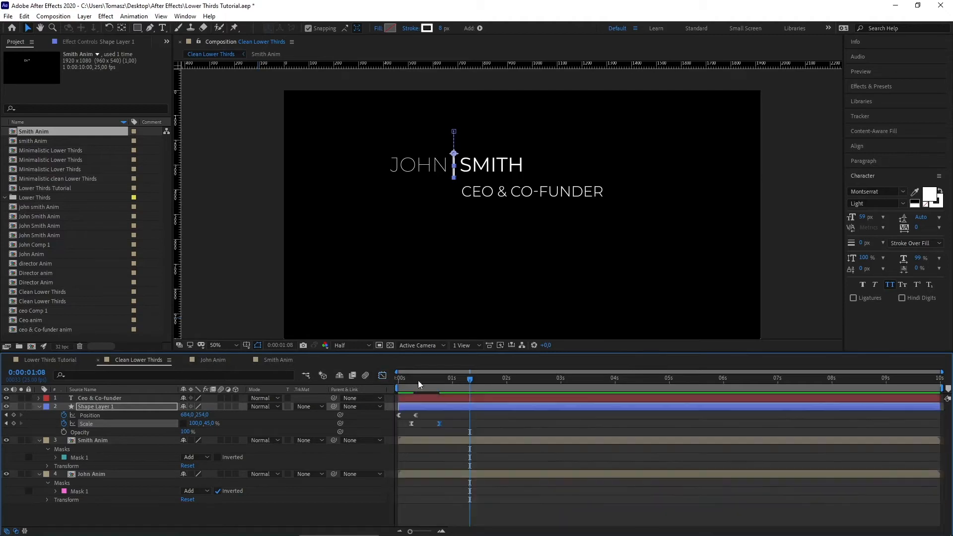
{"action": "left_click_drag", "start_coordinate": [417, 379], "coordinate": [382, 378]}
{"action": "key", "text": "space"}
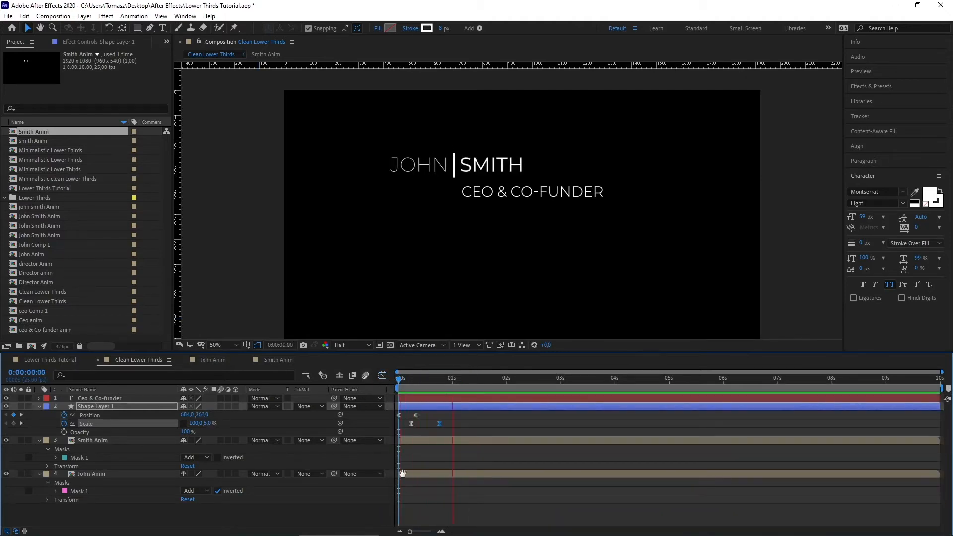
{"action": "key", "text": "space"}
{"action": "left_click", "coordinate": [21, 406]}
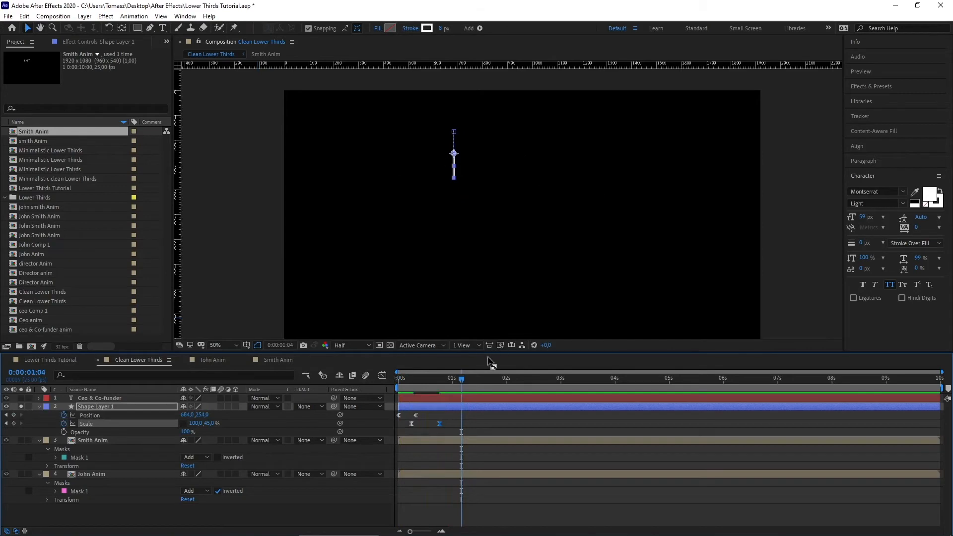
{"action": "left_click_drag", "start_coordinate": [462, 380], "coordinate": [396, 379]}
{"action": "scroll", "coordinate": [496, 184], "scroll_direction": "up", "scroll_amount": 2}
{"action": "key", "text": "space"}
{"action": "left_click_drag", "start_coordinate": [487, 182], "coordinate": [513, 273]}
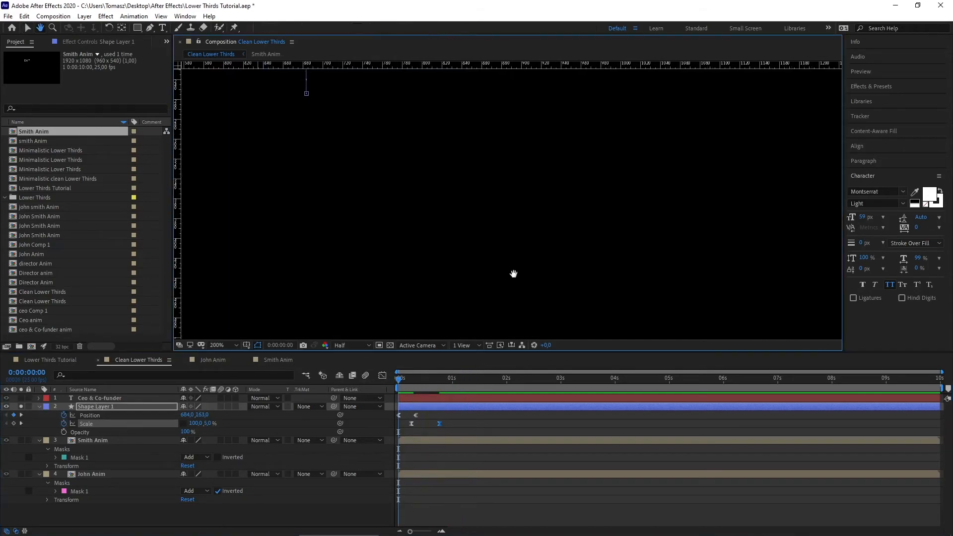
{"action": "left_click_drag", "start_coordinate": [445, 198], "coordinate": [547, 274]}
{"action": "key", "text": "space"}
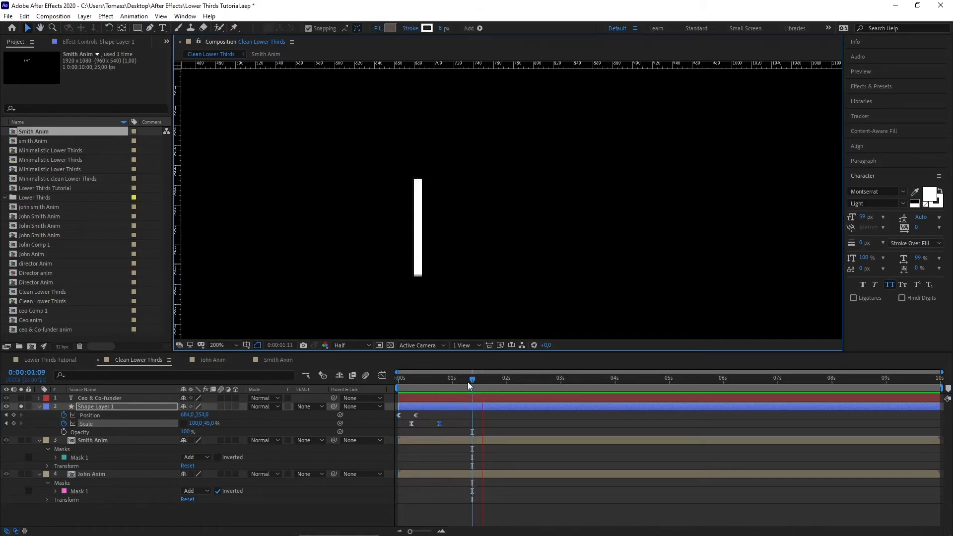
{"action": "key", "text": "space"}
{"action": "key", "text": "space"}
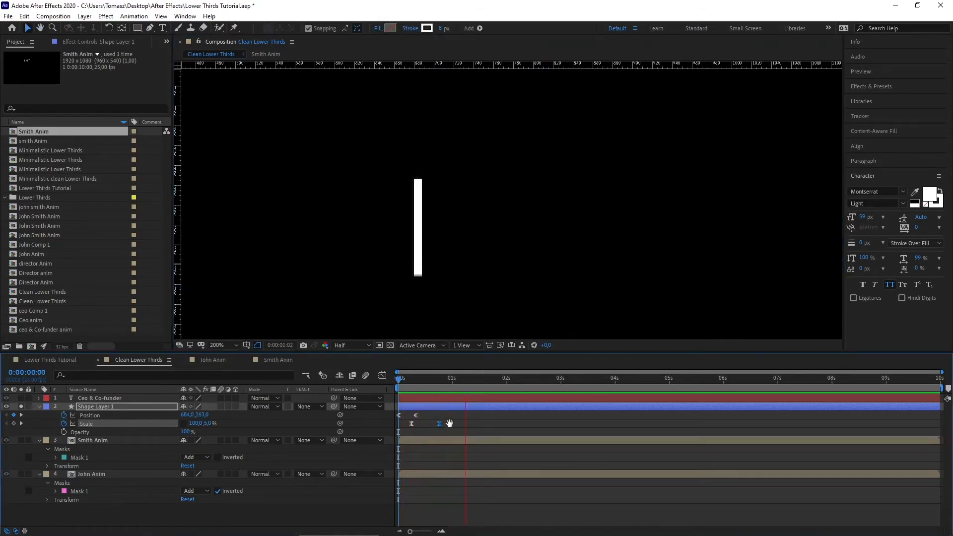
{"action": "key", "text": "space"}
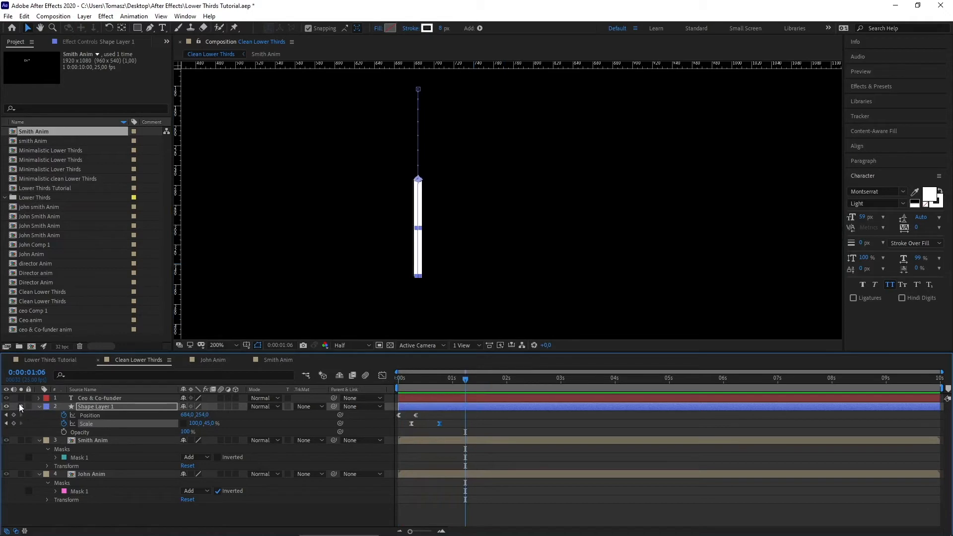
{"action": "key", "text": "comma"}
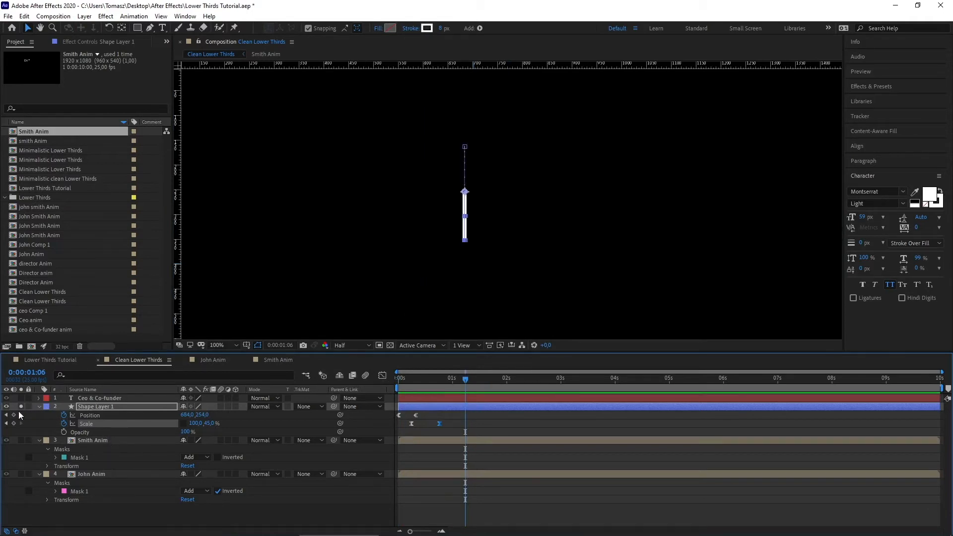
{"action": "key", "text": "comma"}
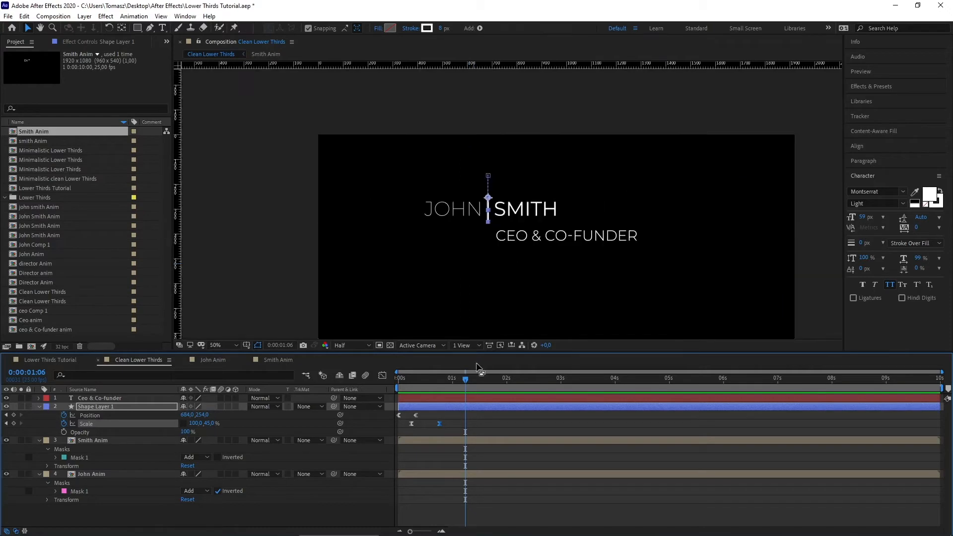
{"action": "left_click_drag", "start_coordinate": [476, 369], "coordinate": [370, 389]}
{"action": "key", "text": "space"}
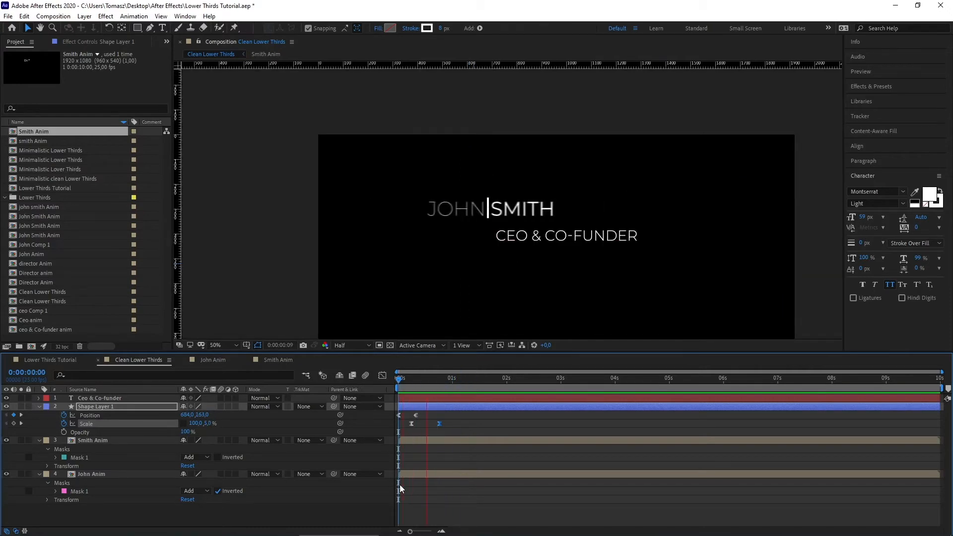
Step: Shift the Smith Anim and John Anim layers later in the timeline and preview
{"action": "key", "text": "space"}
{"action": "left_click_drag", "start_coordinate": [430, 445], "coordinate": [464, 439]}
{"action": "left_click_drag", "start_coordinate": [432, 470], "coordinate": [463, 475]}
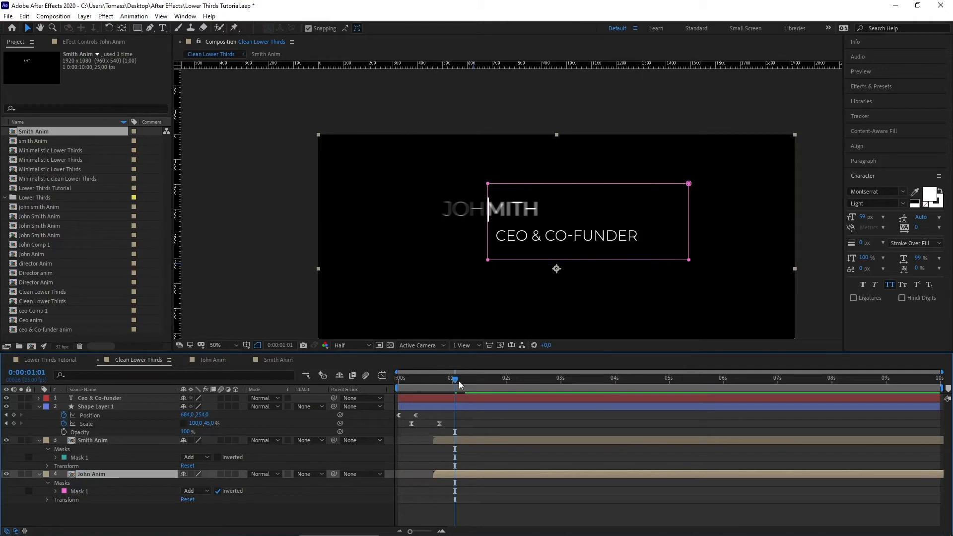
{"action": "key", "text": "Home"}
{"action": "key", "text": "space"}
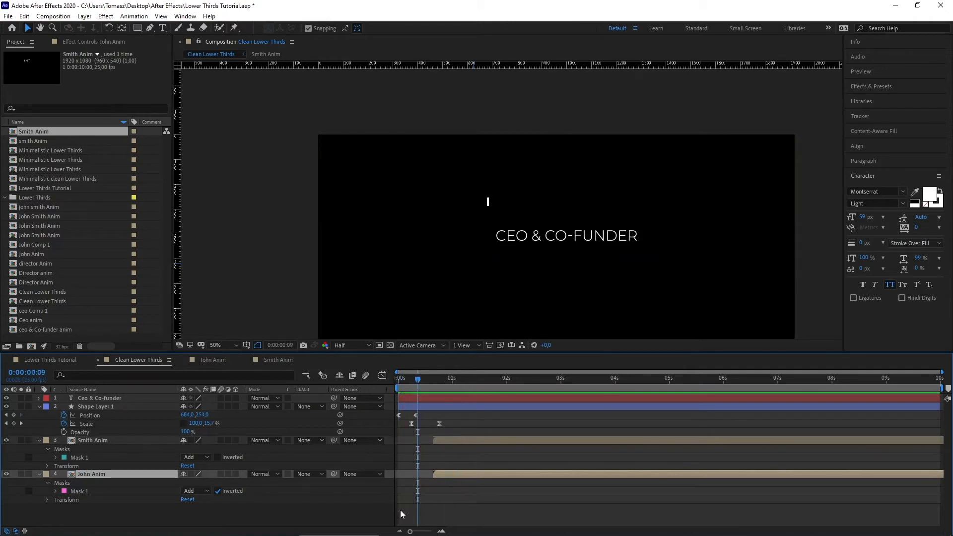
{"action": "key", "text": "space"}
{"action": "left_click_drag", "start_coordinate": [437, 379], "coordinate": [383, 389]}
{"action": "key", "text": "space"}
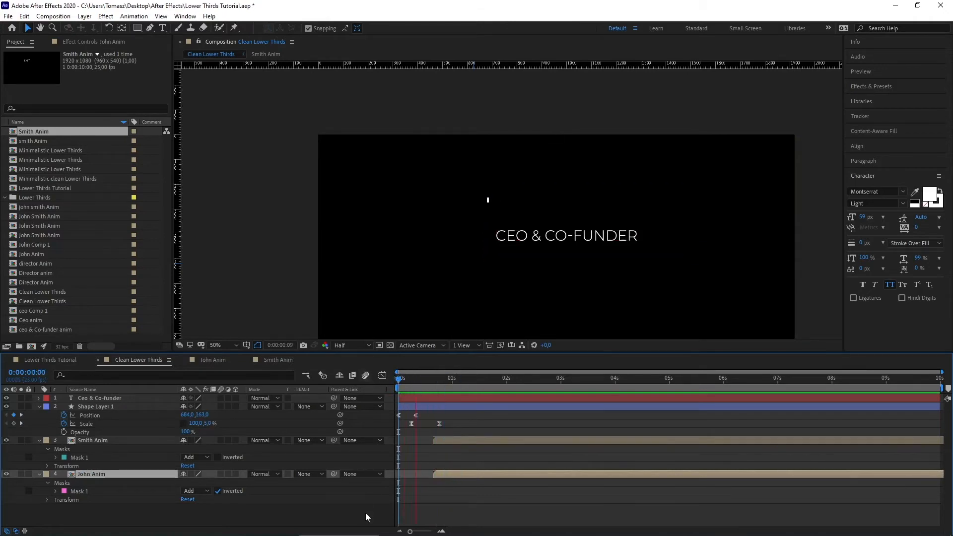
Step: Nudge both name layers back so they start together near 0:00:00:12, then preview
{"action": "left_click_drag", "start_coordinate": [457, 436], "coordinate": [443, 438]}
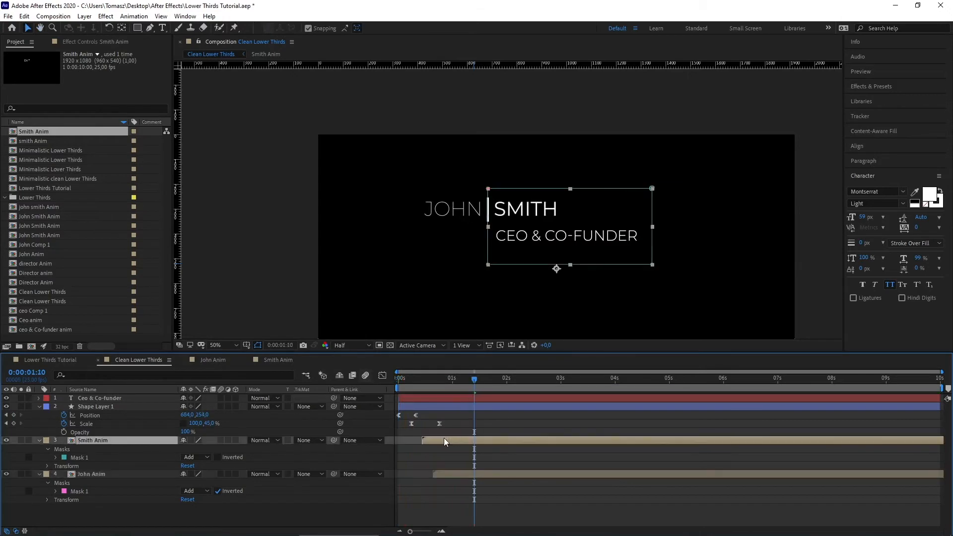
{"action": "left_click_drag", "start_coordinate": [453, 475], "coordinate": [442, 472]}
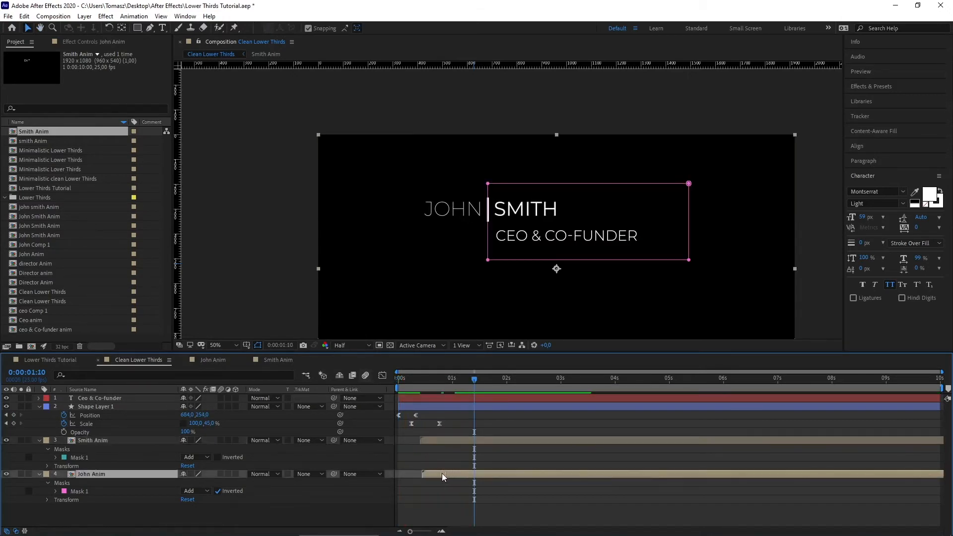
{"action": "left_click_drag", "start_coordinate": [447, 438], "coordinate": [449, 437]}
{"action": "left_click", "coordinate": [399, 379]}
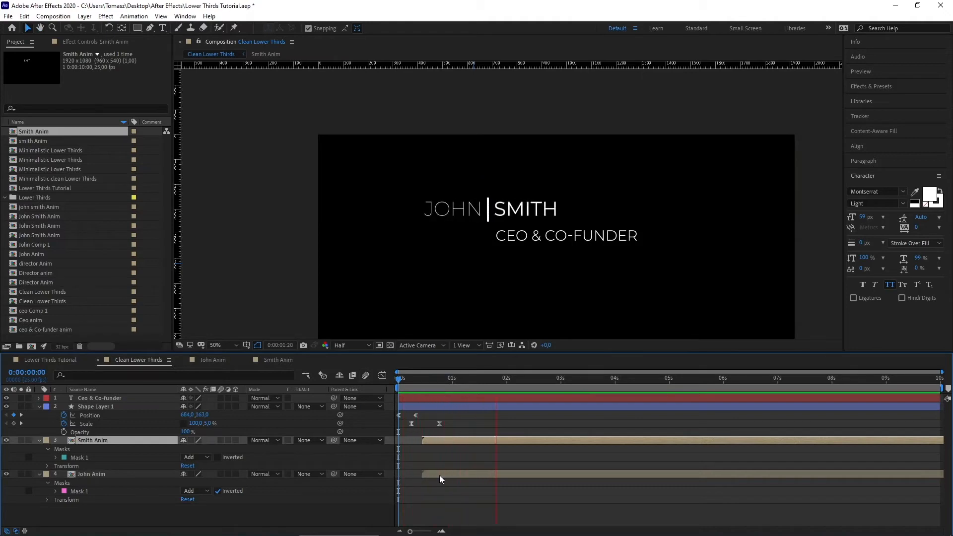
{"action": "key", "text": "space"}
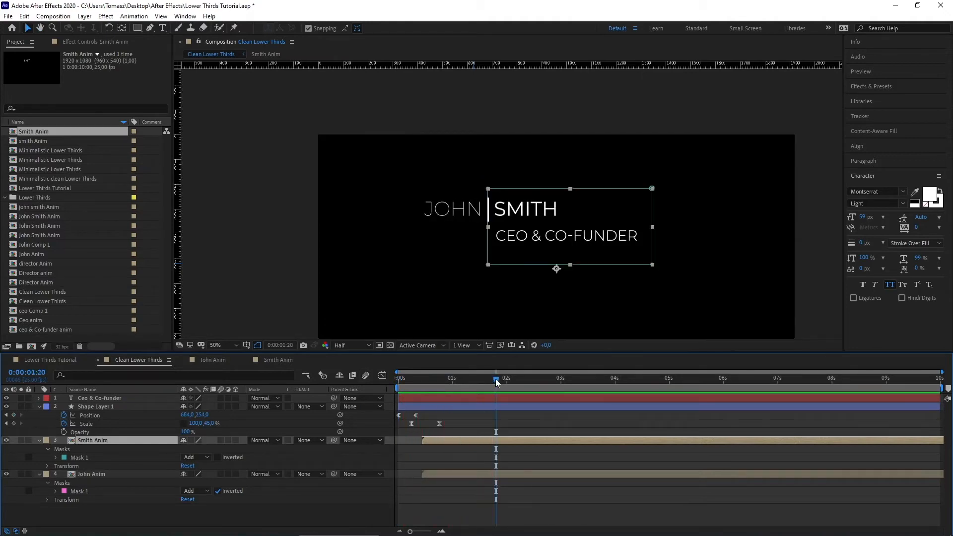
{"action": "left_click_drag", "start_coordinate": [492, 379], "coordinate": [468, 385]}
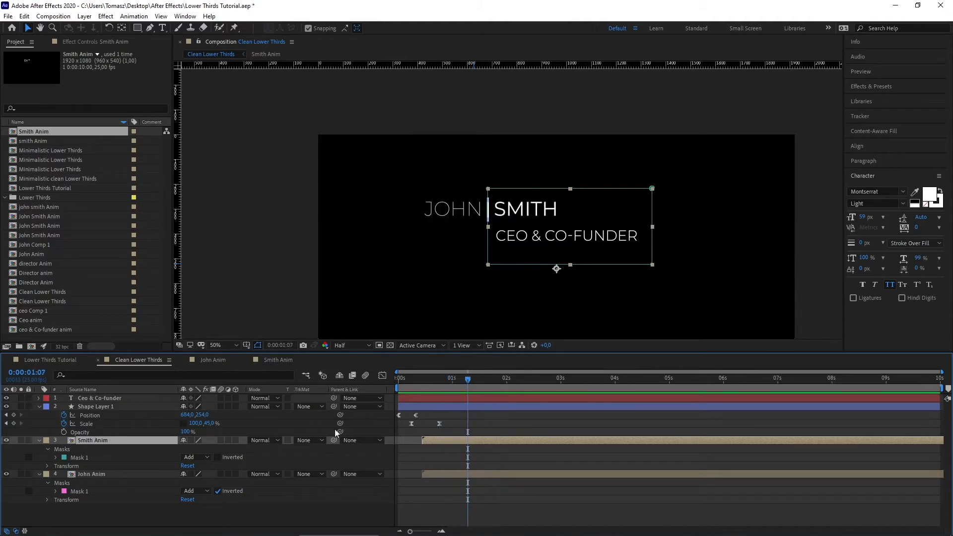
Step: Add a Scale keyframe at 0:00:01:17 setting the divider to 100% height, and scrub to check
{"action": "left_click", "coordinate": [13, 422]}
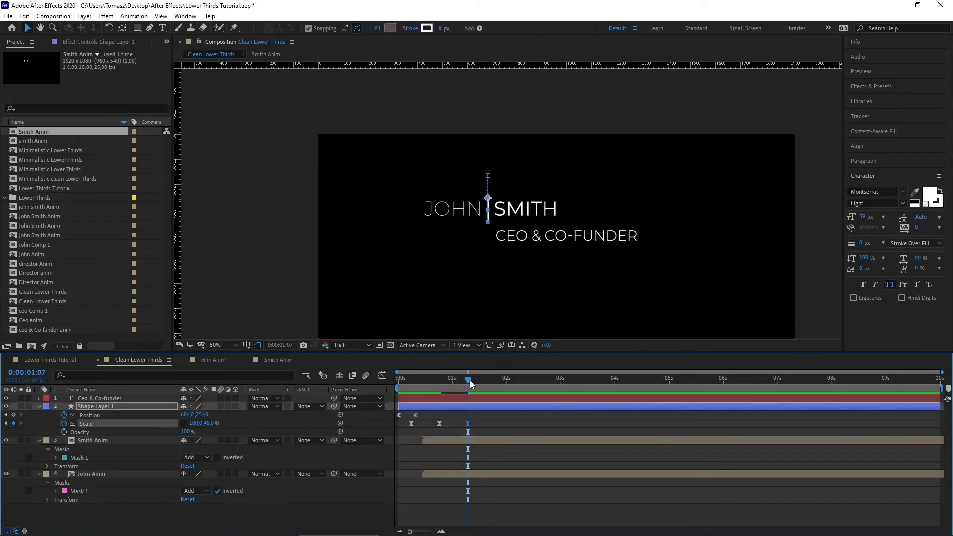
{"action": "left_click_drag", "start_coordinate": [469, 380], "coordinate": [490, 380]}
{"action": "left_click_drag", "start_coordinate": [213, 423], "coordinate": [226, 423]}
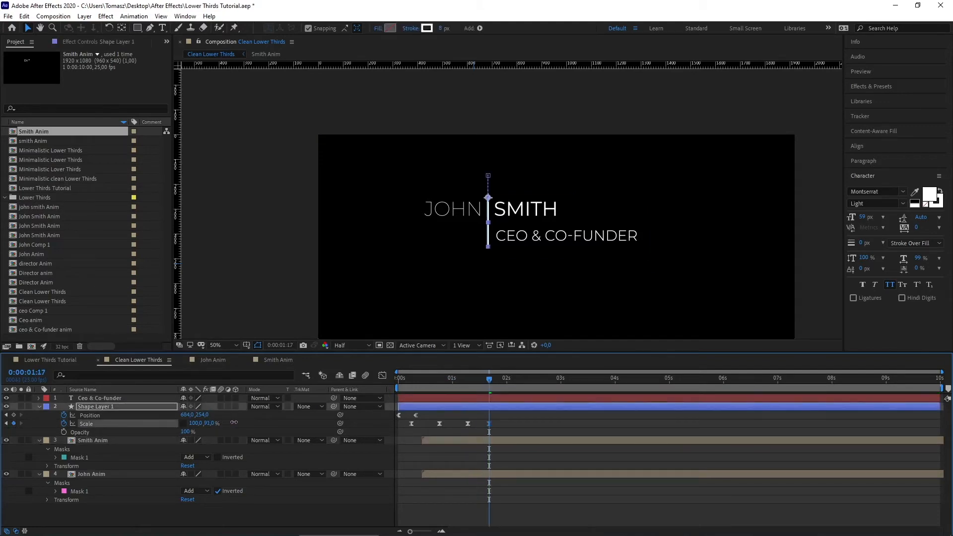
{"action": "left_click_drag", "start_coordinate": [489, 380], "coordinate": [449, 380]}
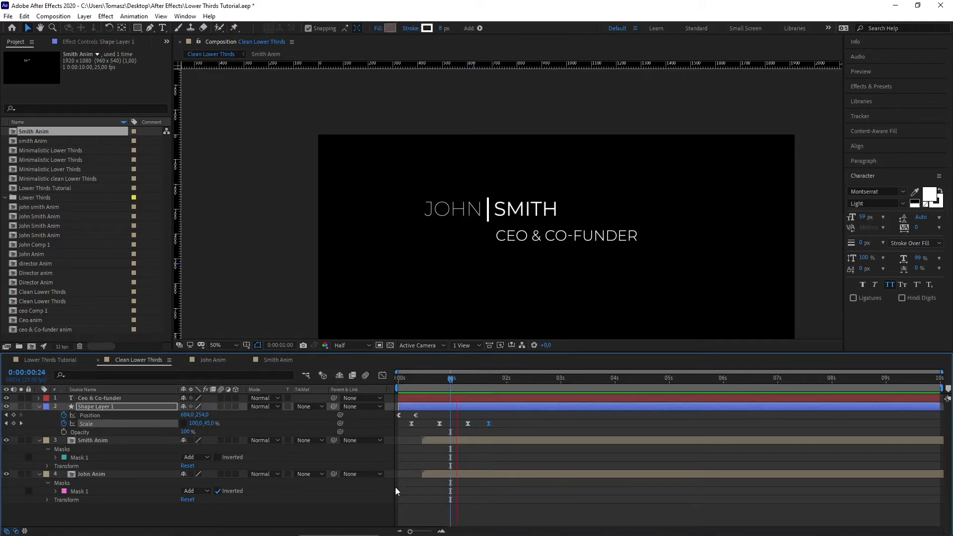
{"action": "left_click", "coordinate": [521, 379]}
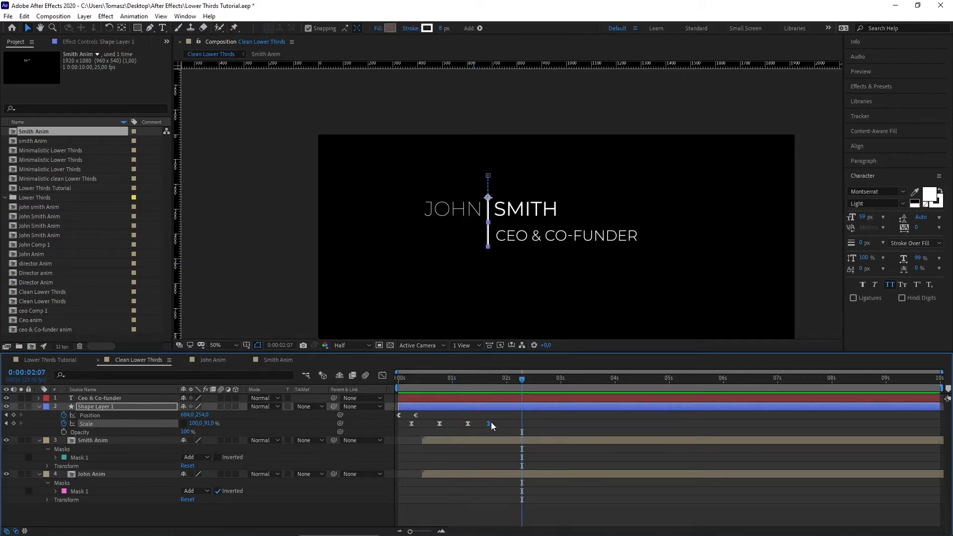
{"action": "left_click_drag", "start_coordinate": [522, 379], "coordinate": [494, 387]}
{"action": "left_click_drag", "start_coordinate": [490, 386], "coordinate": [489, 386]}
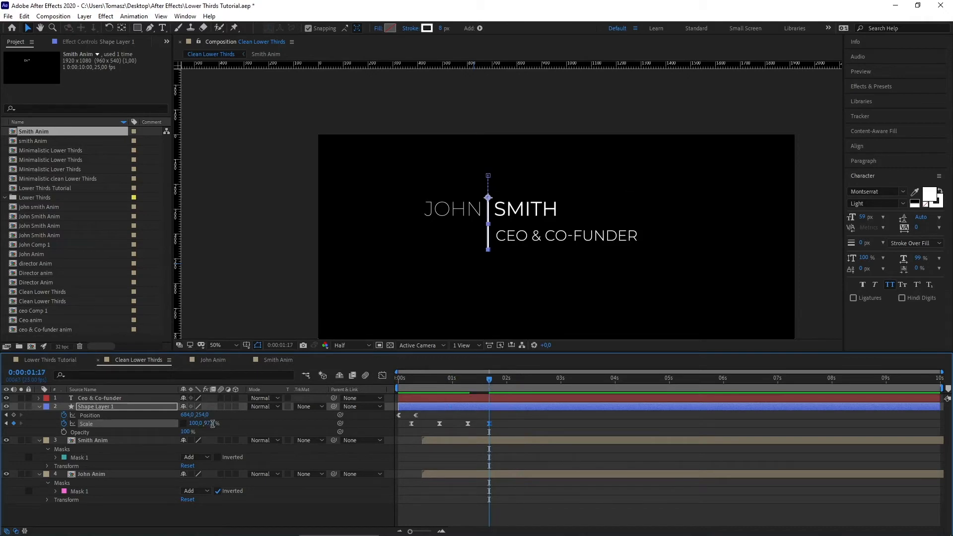
{"action": "type", "text": "100"}
{"action": "left_click_drag", "start_coordinate": [496, 372], "coordinate": [459, 377]}
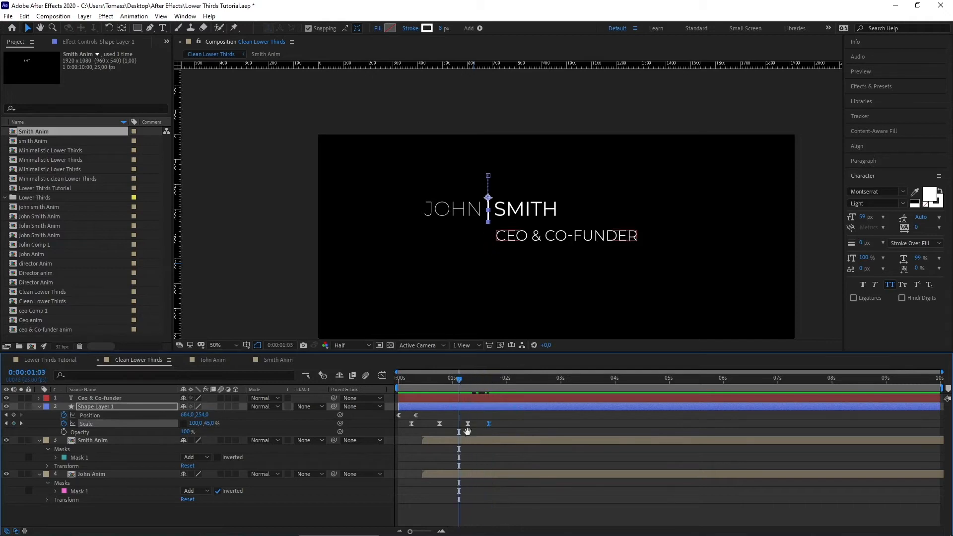
{"action": "key", "text": "space"}
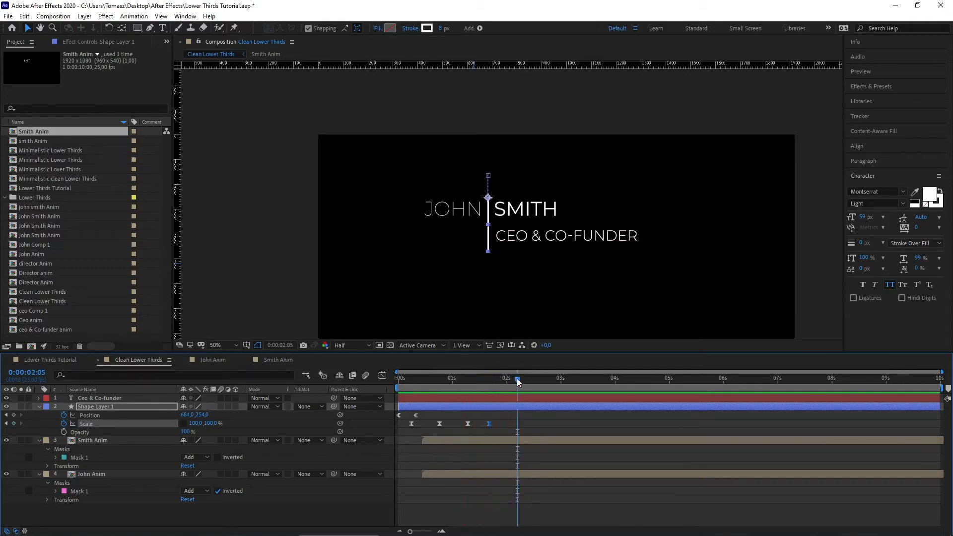
{"action": "left_click_drag", "start_coordinate": [517, 378], "coordinate": [491, 377]}
{"action": "left_click", "coordinate": [108, 397]}
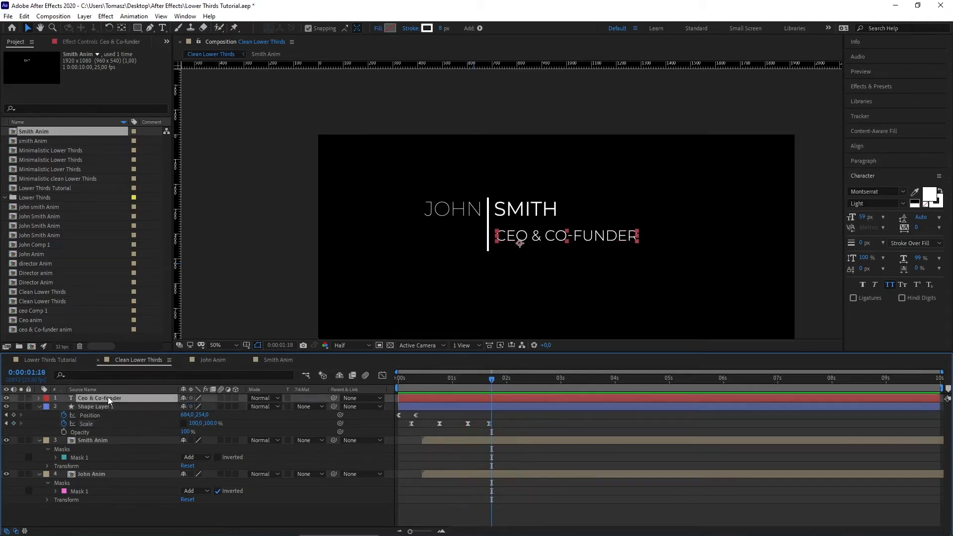
Step: Place a vertical guide on the divider line
{"action": "right_click", "coordinate": [108, 397]}
{"action": "left_click", "coordinate": [101, 397]}
{"action": "left_click_drag", "start_coordinate": [182, 263], "coordinate": [488, 250]}
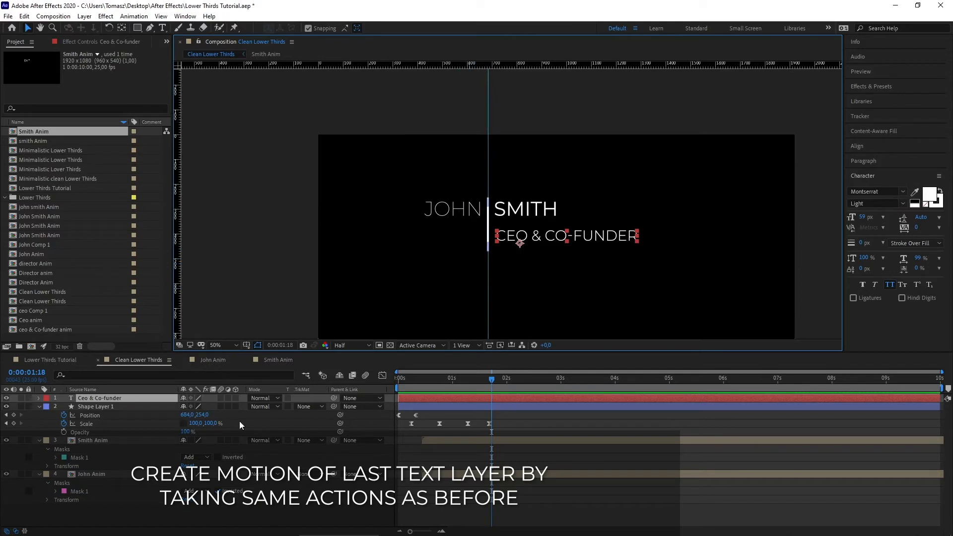
Step: Pre-compose the Ceo & Co-funder layer as 'Ceo & Co-funder Anim' and open it
{"action": "right_click", "coordinate": [112, 399]}
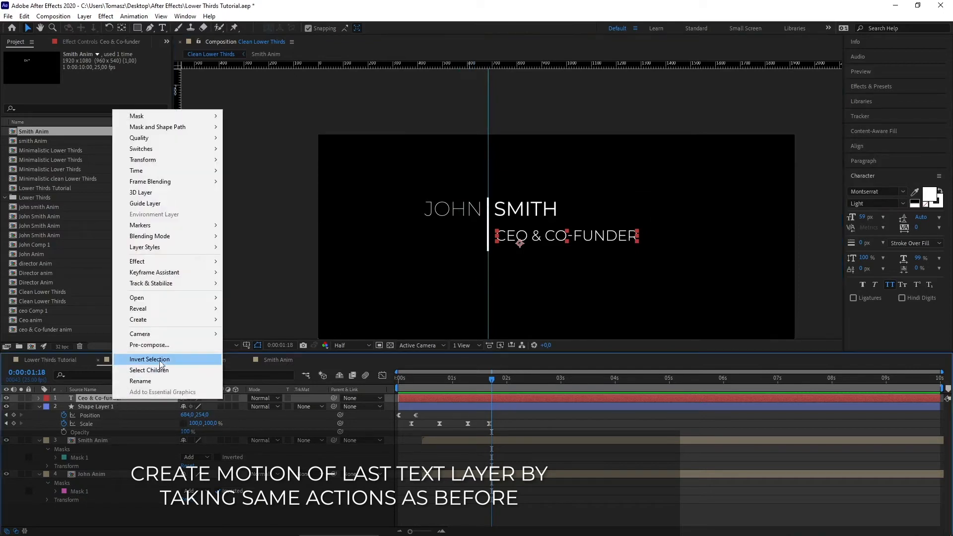
{"action": "left_click", "coordinate": [154, 345]}
{"action": "left_click_drag", "start_coordinate": [262, 147], "coordinate": [234, 146]}
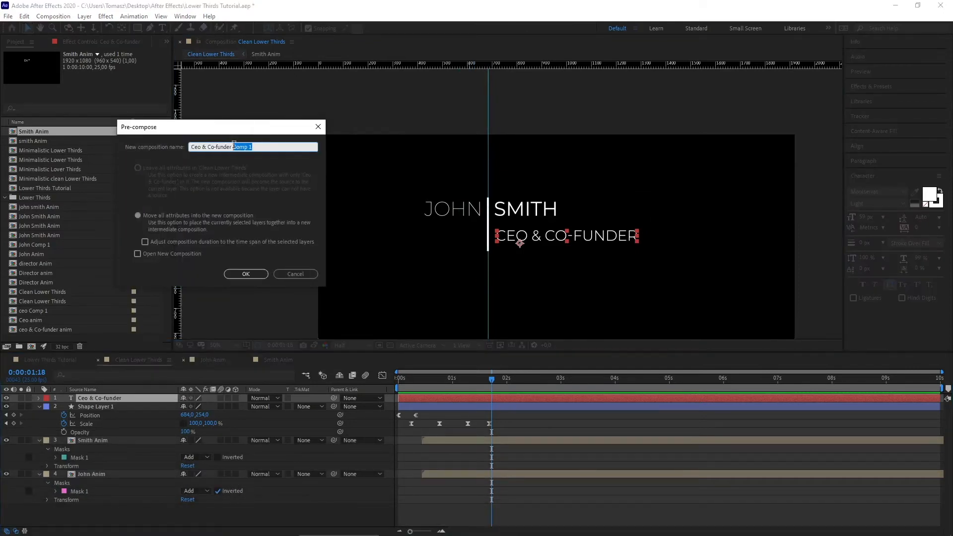
{"action": "type", "text": "Anim"}
{"action": "key", "text": "Return"}
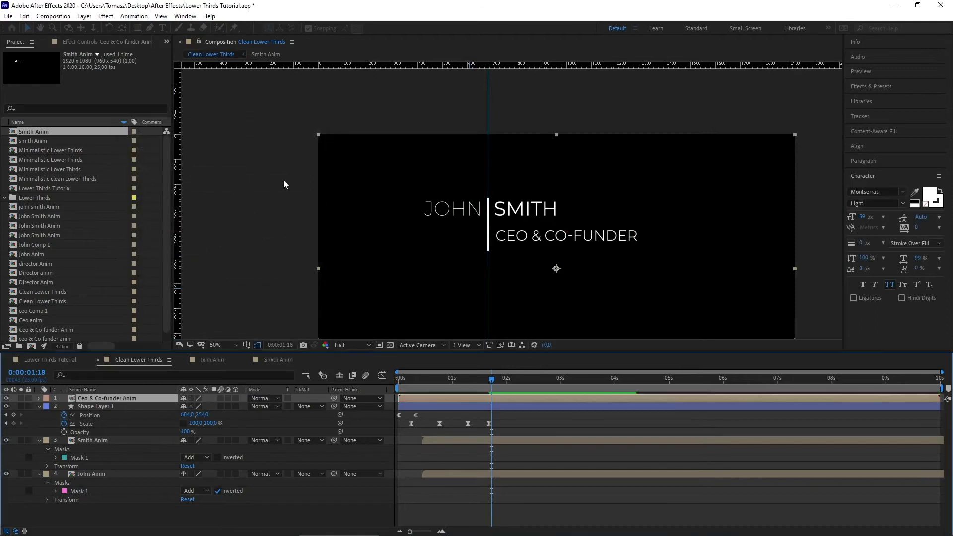
{"action": "double_click", "coordinate": [92, 399]}
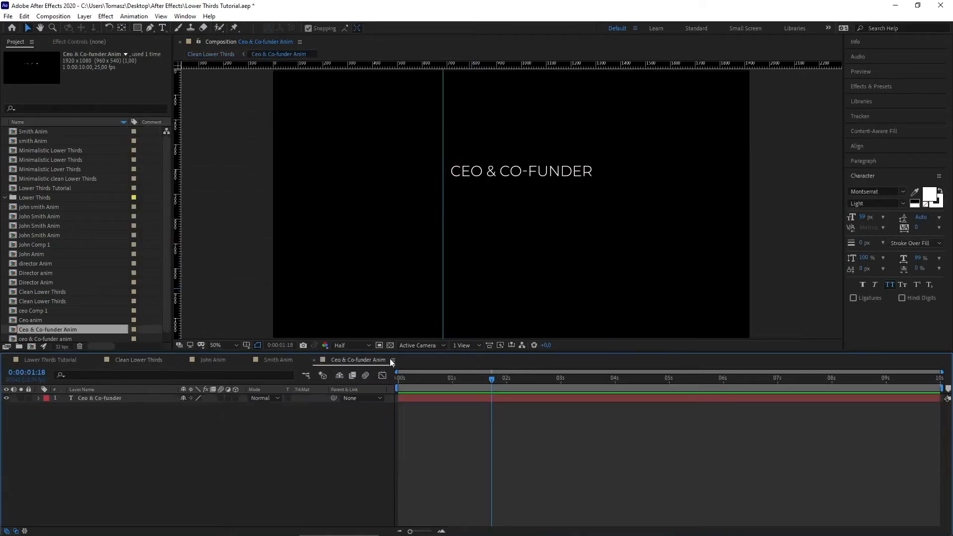
Step: Keyframe the text's Position to slide in from x 161 by about 0:00:00:14, with motion blur
{"action": "left_click", "coordinate": [84, 397]}
{"action": "key", "text": "p"}
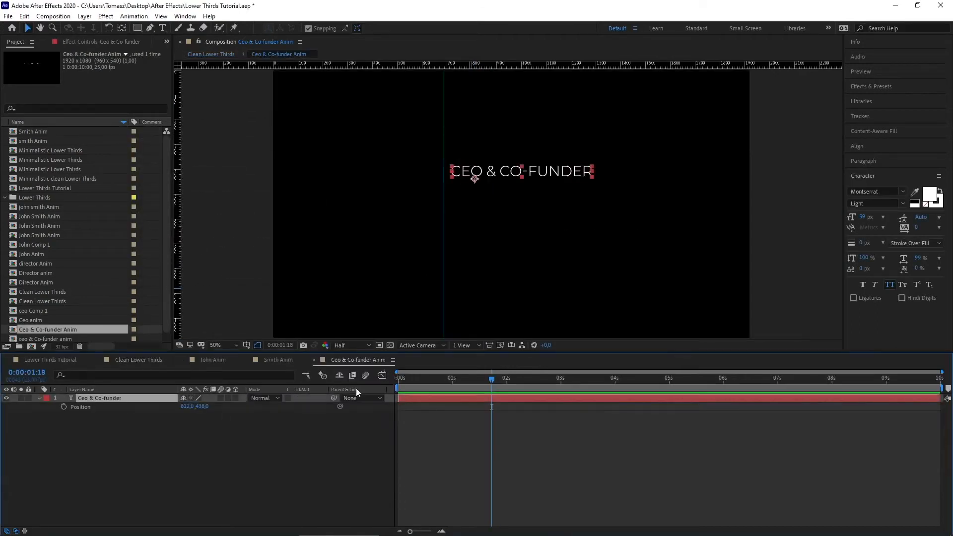
{"action": "left_click_drag", "start_coordinate": [480, 378], "coordinate": [432, 381]}
{"action": "left_click", "coordinate": [64, 406]}
{"action": "left_click_drag", "start_coordinate": [431, 380], "coordinate": [394, 384]}
{"action": "left_click_drag", "start_coordinate": [184, 407], "coordinate": [60, 412]}
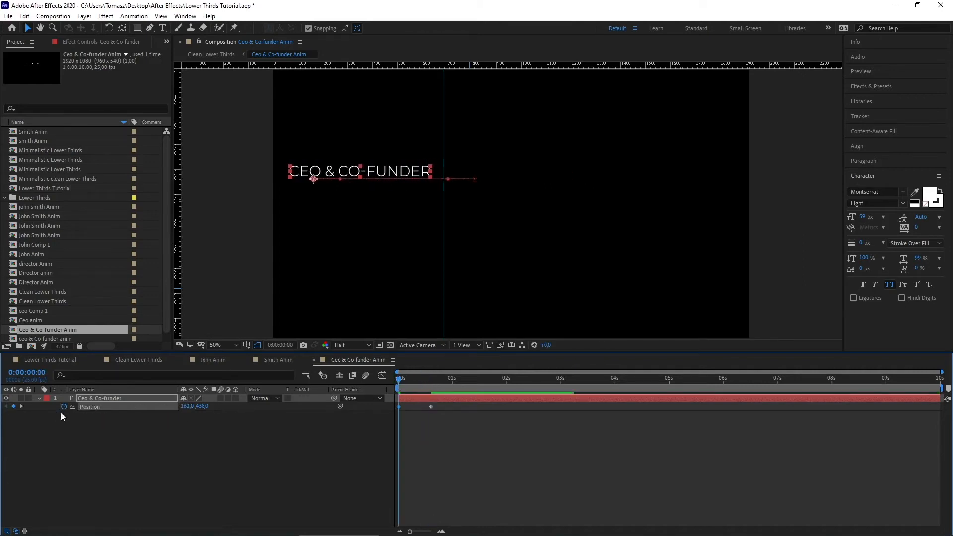
{"action": "left_click", "coordinate": [221, 397]}
Step: Apply Easy Ease to both Position keyframes and return to Clean Lower Thirds
{"action": "left_click_drag", "start_coordinate": [491, 433], "coordinate": [403, 409]}
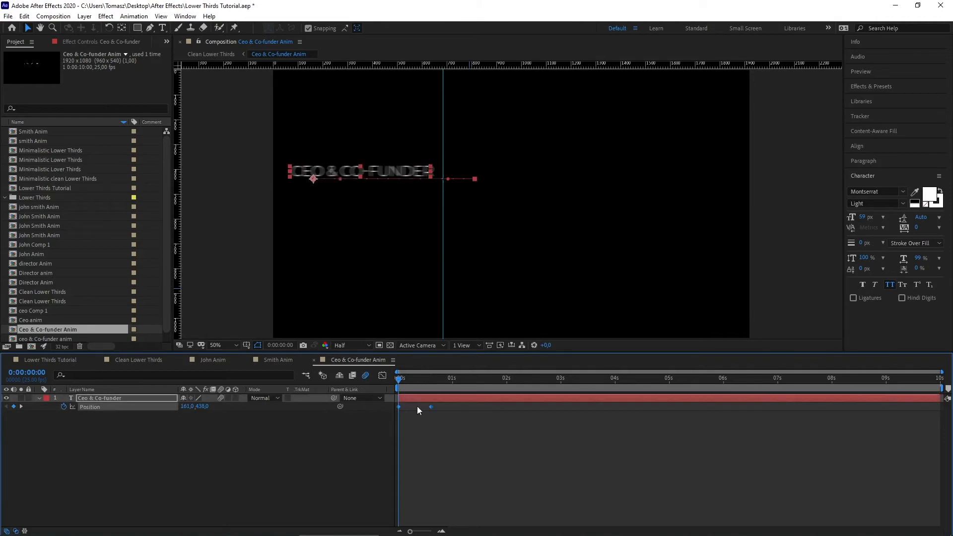
{"action": "right_click", "coordinate": [430, 407]}
{"action": "mouse_move", "coordinate": [460, 401]}
{"action": "left_click", "coordinate": [576, 433]}
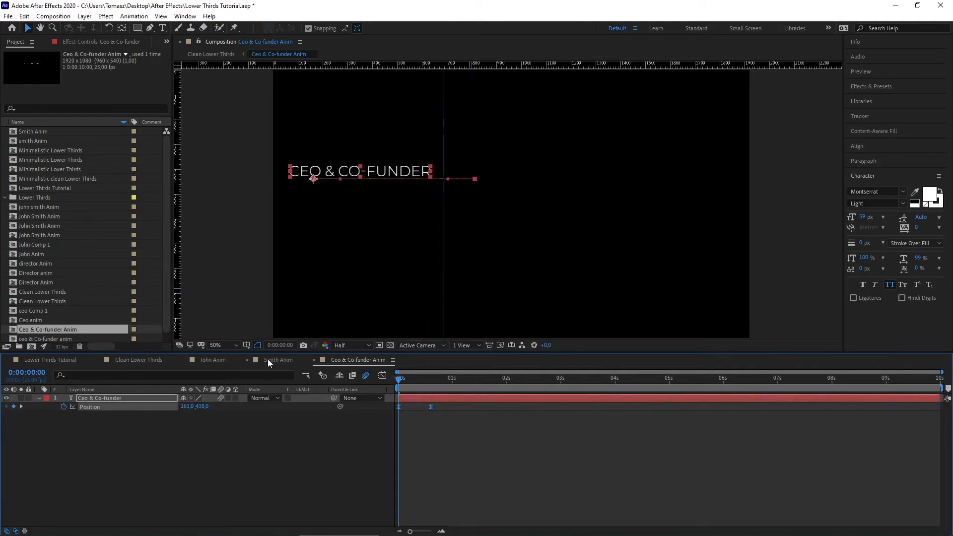
{"action": "left_click", "coordinate": [138, 360]}
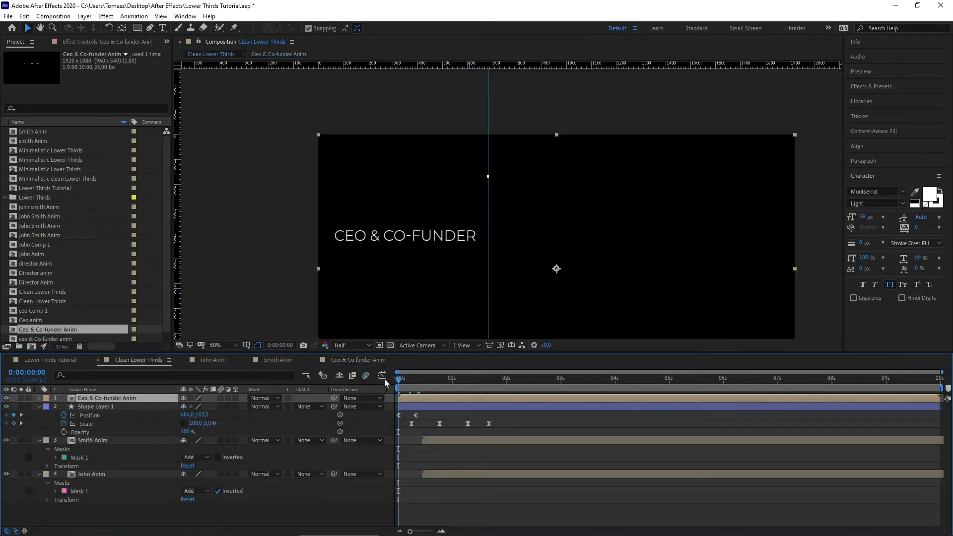
Step: Delay the Ceo & Co-funder Anim layer to start at about 0:00:01:17 and preview
{"action": "key", "text": "space"}
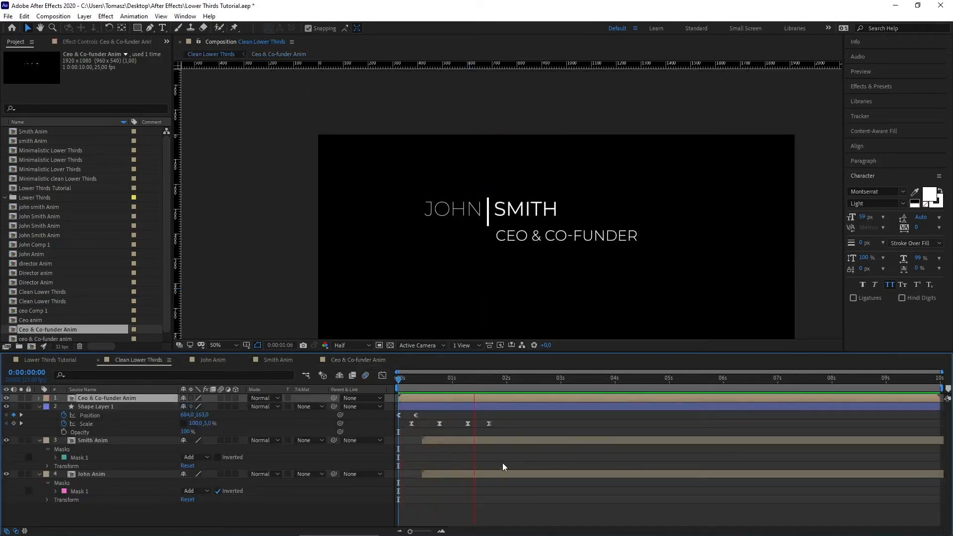
{"action": "key", "text": "space"}
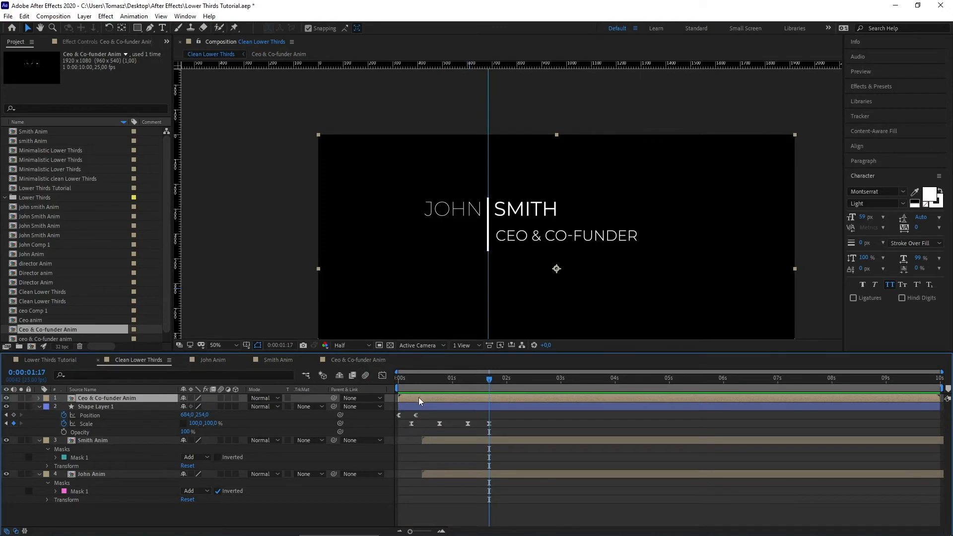
{"action": "left_click_drag", "start_coordinate": [418, 397], "coordinate": [513, 403]}
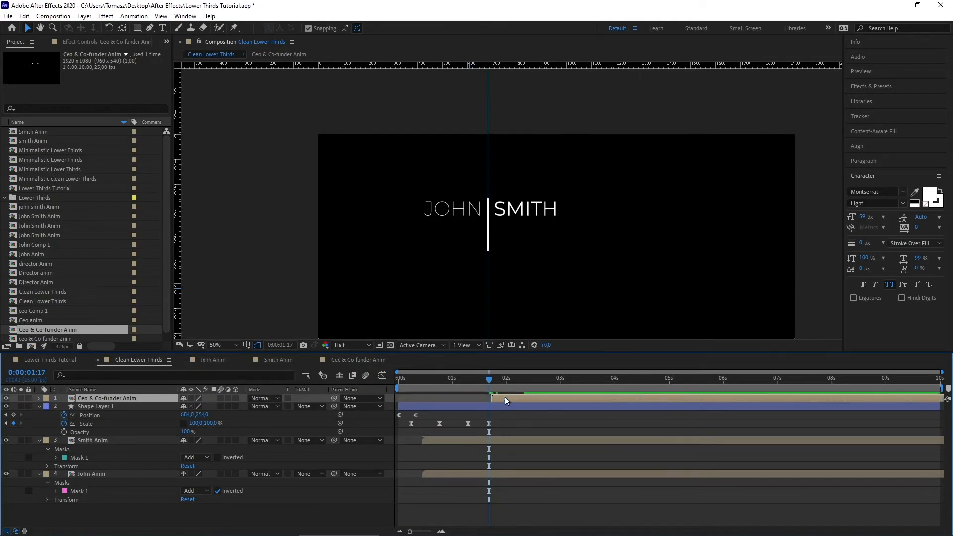
{"action": "key", "text": "space"}
{"action": "key", "text": "space"}
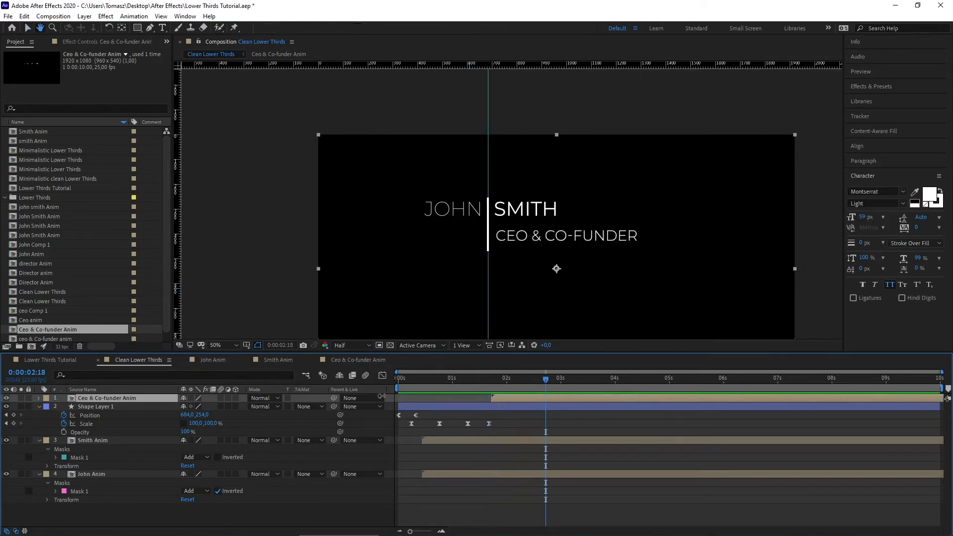
Step: Draw a rectangle mask covering the area right of the divider and preview the reveal
{"action": "left_click", "coordinate": [137, 28]}
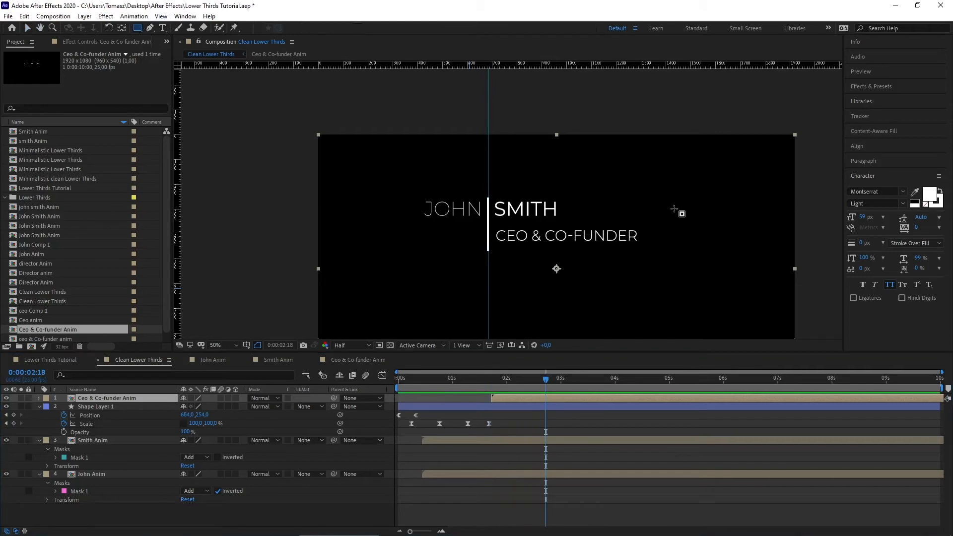
{"action": "left_click_drag", "start_coordinate": [708, 210], "coordinate": [494, 275]}
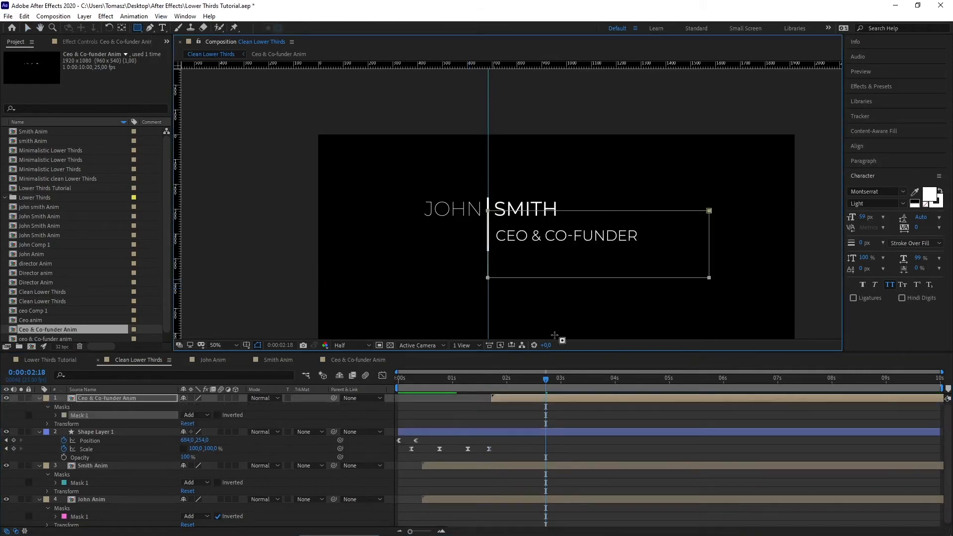
{"action": "left_click_drag", "start_coordinate": [546, 380], "coordinate": [479, 380]}
{"action": "key", "text": "space"}
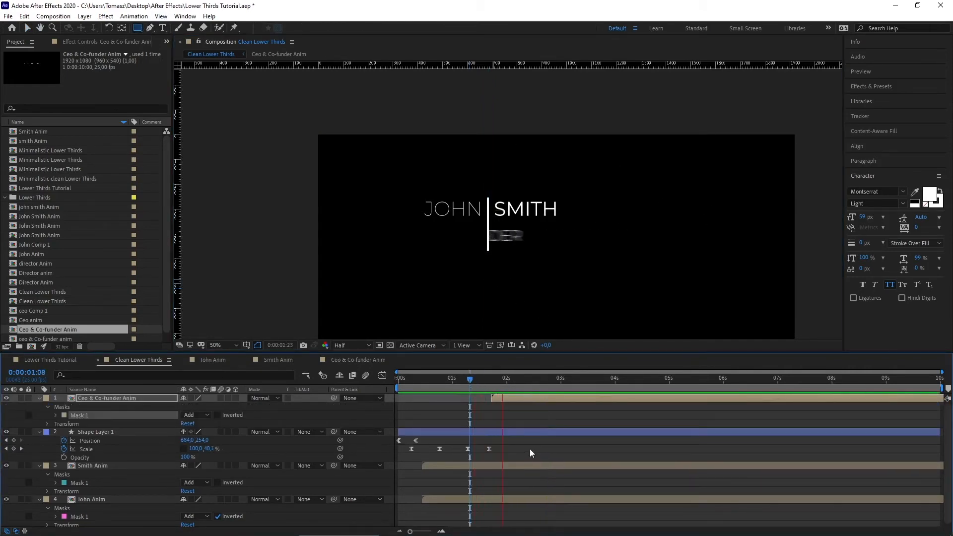
{"action": "key", "text": "space"}
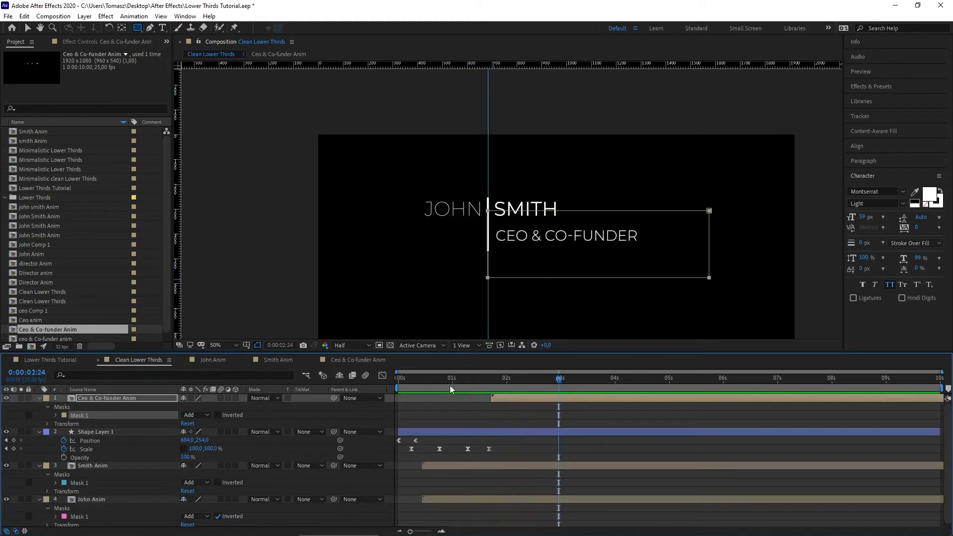
Step: Inside the precomp, move the second Position keyframe to 1 second and enable motion blur
{"action": "left_click", "coordinate": [345, 363]}
{"action": "left_click_drag", "start_coordinate": [430, 407], "coordinate": [452, 407]}
{"action": "left_click", "coordinate": [366, 375]}
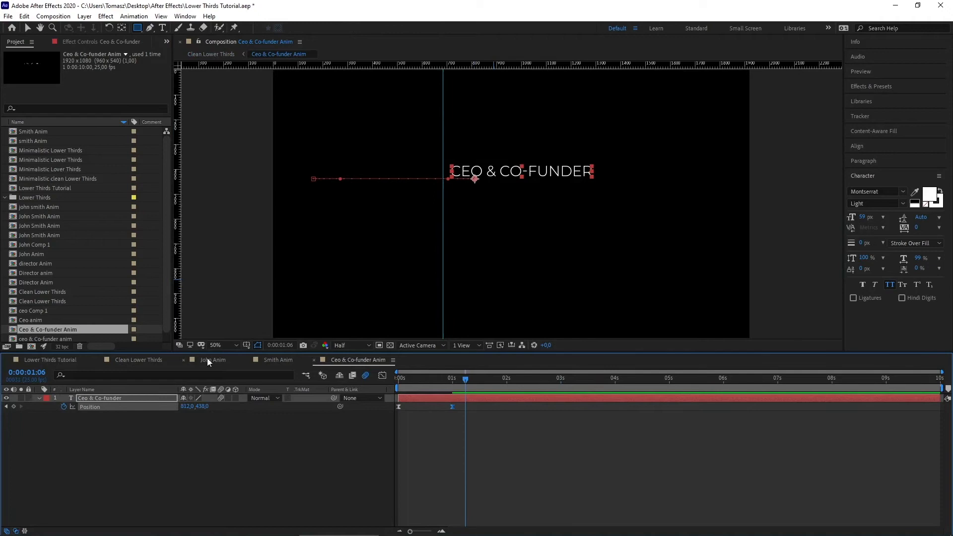
Step: Preview the CEO text animation in Clean Lower Thirds from 0:00:01:12
{"action": "left_click", "coordinate": [156, 361]}
{"action": "left_click", "coordinate": [478, 377]}
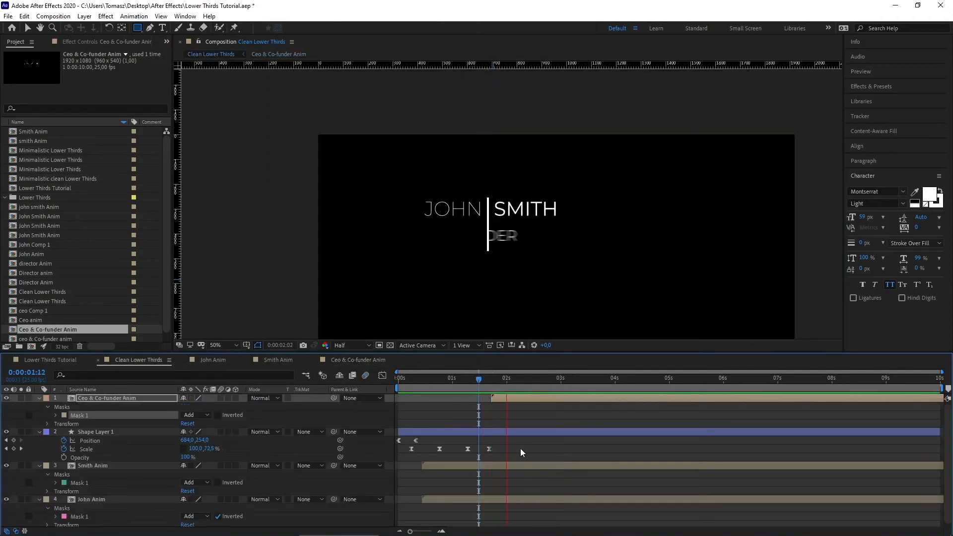
{"action": "key", "text": "space"}
{"action": "key", "text": "space"}
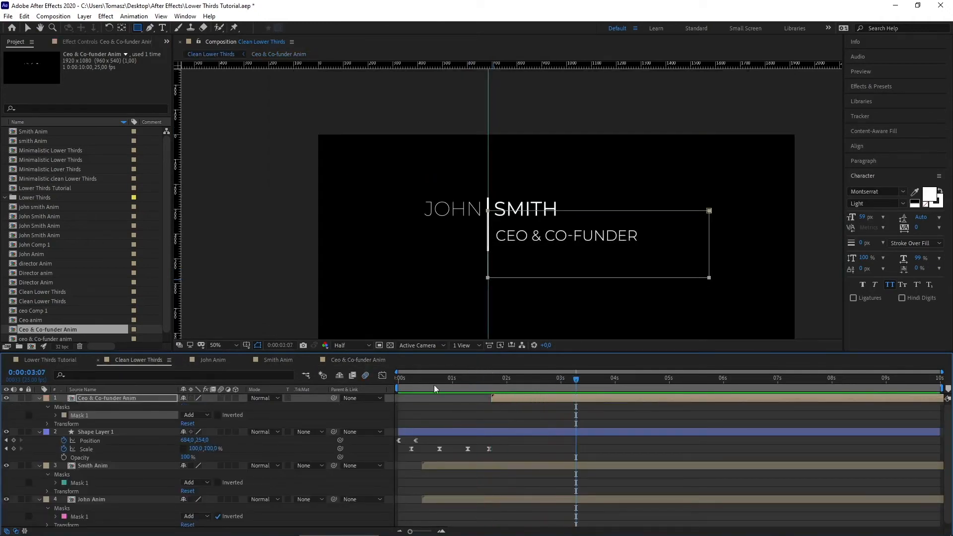
Step: Stretch the 1-second Position keyframe's influence in the speed graph for a stronger slow-in
{"action": "left_click", "coordinate": [358, 361]}
{"action": "left_click_drag", "start_coordinate": [472, 420], "coordinate": [396, 404]}
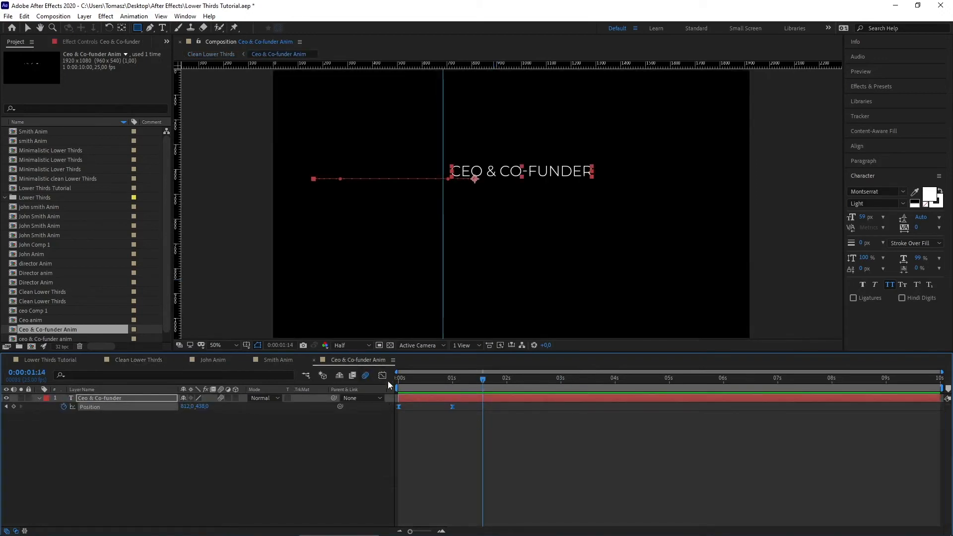
{"action": "left_click", "coordinate": [385, 377]}
{"action": "left_click", "coordinate": [453, 504]}
{"action": "left_click_drag", "start_coordinate": [443, 503], "coordinate": [434, 505]}
{"action": "left_click", "coordinate": [383, 377]}
Step: Review the result in Clean Lower Thirds, scrubbing through to 5 seconds
{"action": "left_click_drag", "start_coordinate": [445, 380], "coordinate": [351, 383]}
{"action": "left_click", "coordinate": [138, 359]}
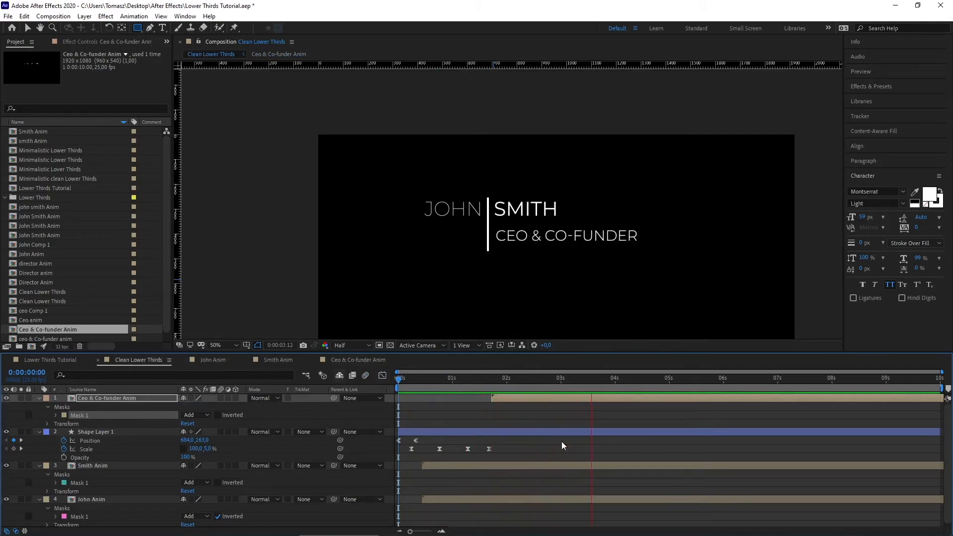
{"action": "key", "text": "space"}
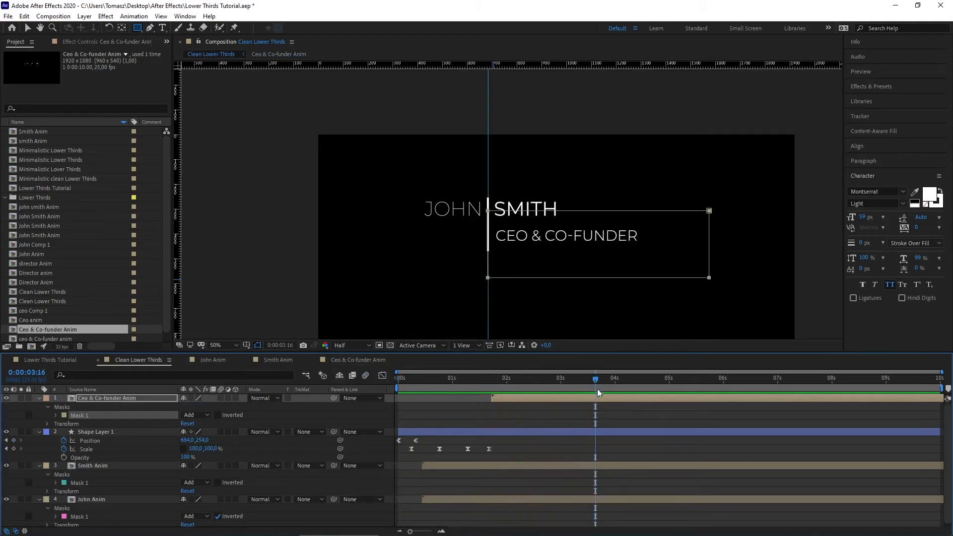
{"action": "left_click_drag", "start_coordinate": [598, 379], "coordinate": [669, 379]}
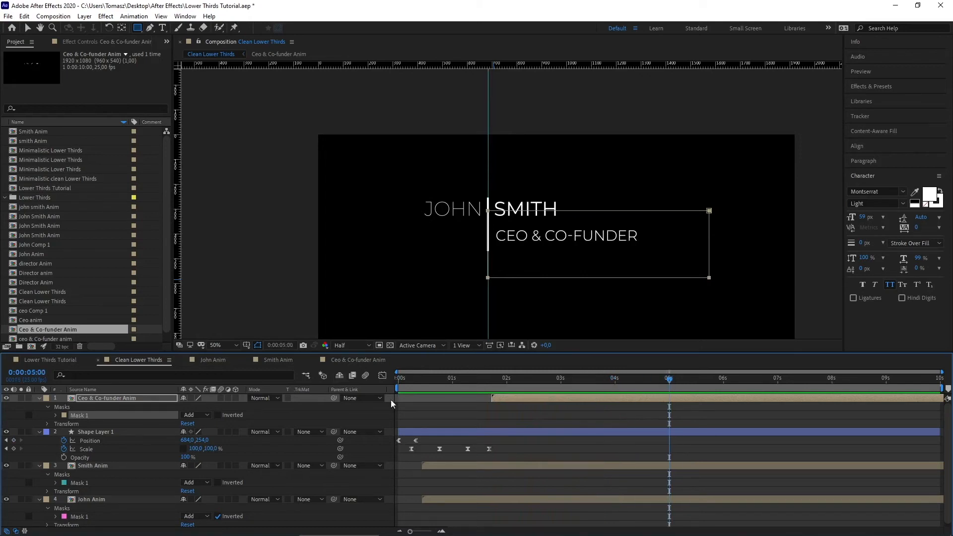
{"action": "left_click", "coordinate": [159, 397]}
Step: Copy the precomp's Position keyframes, paste them at 0:00:03:07 and time-reverse them for the exit
{"action": "double_click", "coordinate": [159, 397]}
{"action": "left_click_drag", "start_coordinate": [501, 439], "coordinate": [396, 405]}
{"action": "key", "text": "ctrl+c"}
{"action": "key", "text": "ctrl+v"}
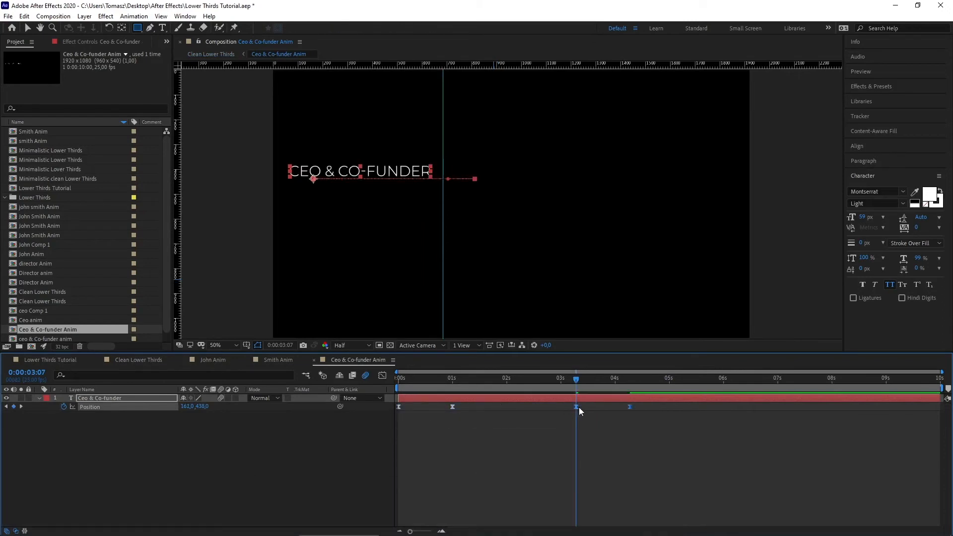
{"action": "right_click", "coordinate": [576, 406]}
{"action": "mouse_move", "coordinate": [597, 406]}
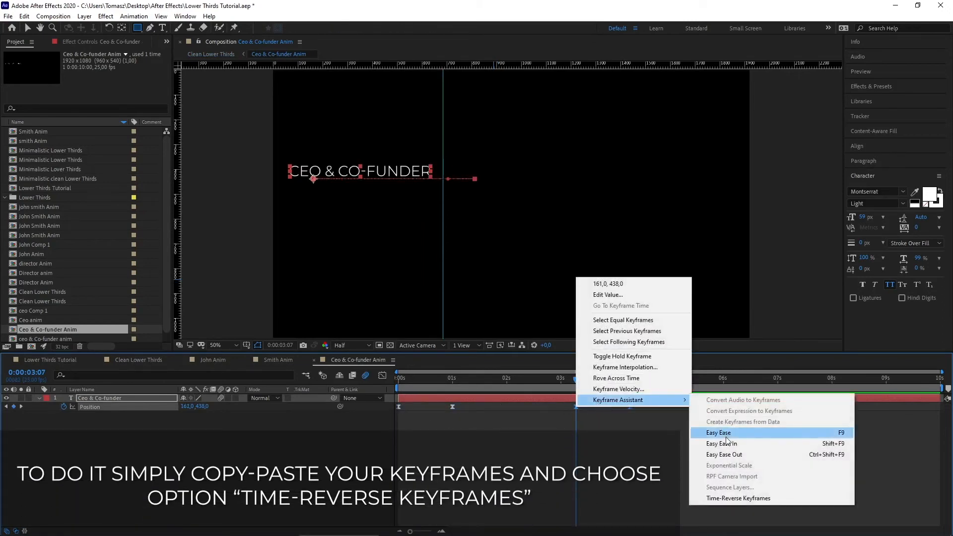
{"action": "left_click", "coordinate": [710, 500]}
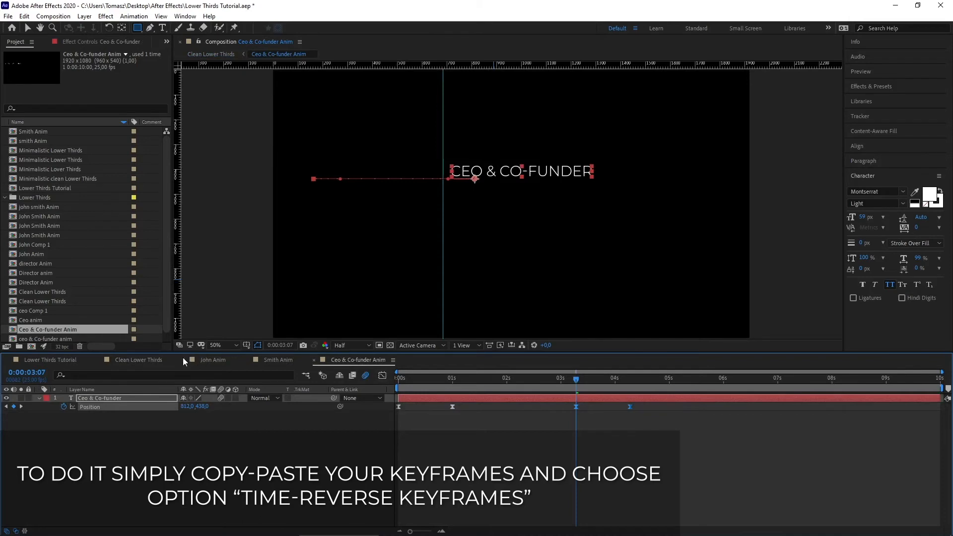
{"action": "left_click", "coordinate": [159, 359]}
{"action": "left_click_drag", "start_coordinate": [519, 388], "coordinate": [699, 388]}
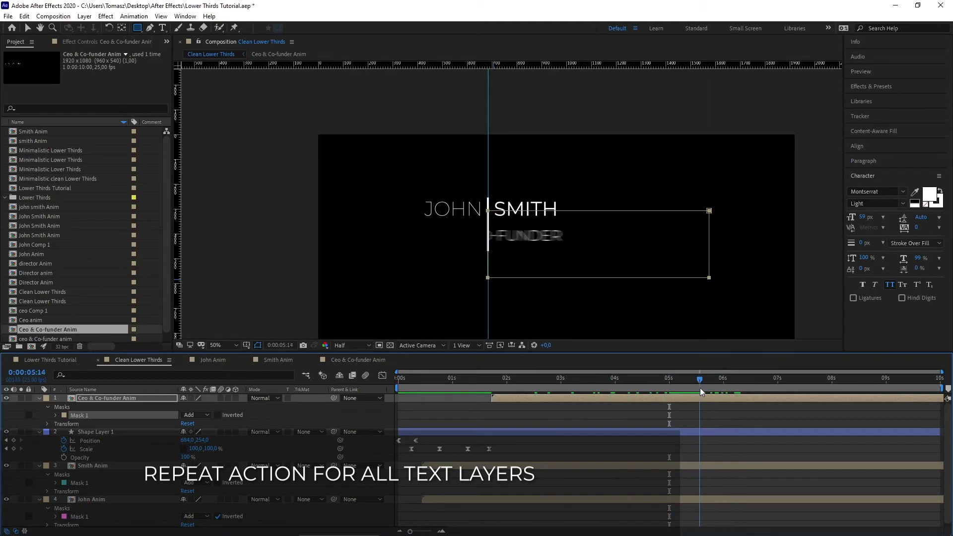
Step: In Smith Anim, paste SMITH's Position keyframes at 5:03 and time-reverse them so SMITH slides out
{"action": "double_click", "coordinate": [109, 463]}
{"action": "left_click_drag", "start_coordinate": [396, 406], "coordinate": [397, 406]}
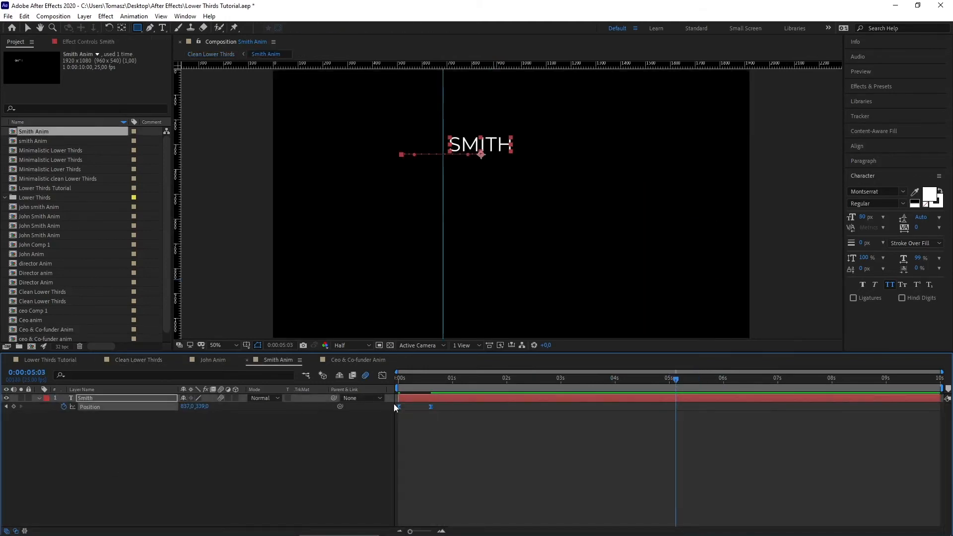
{"action": "key", "text": "ctrl+c"}
{"action": "key", "text": "ctrl+v"}
{"action": "right_click", "coordinate": [678, 404]}
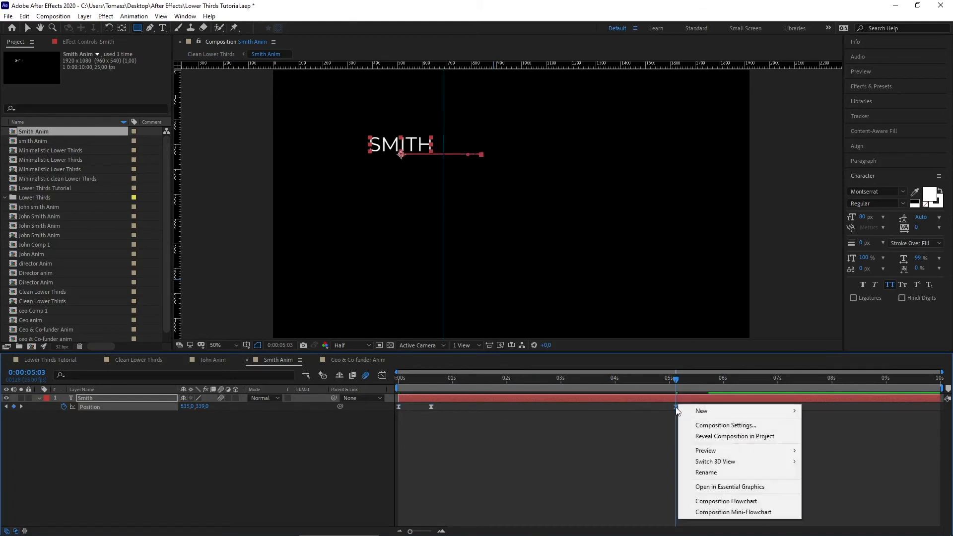
{"action": "right_click", "coordinate": [676, 406]}
{"action": "mouse_move", "coordinate": [704, 400]}
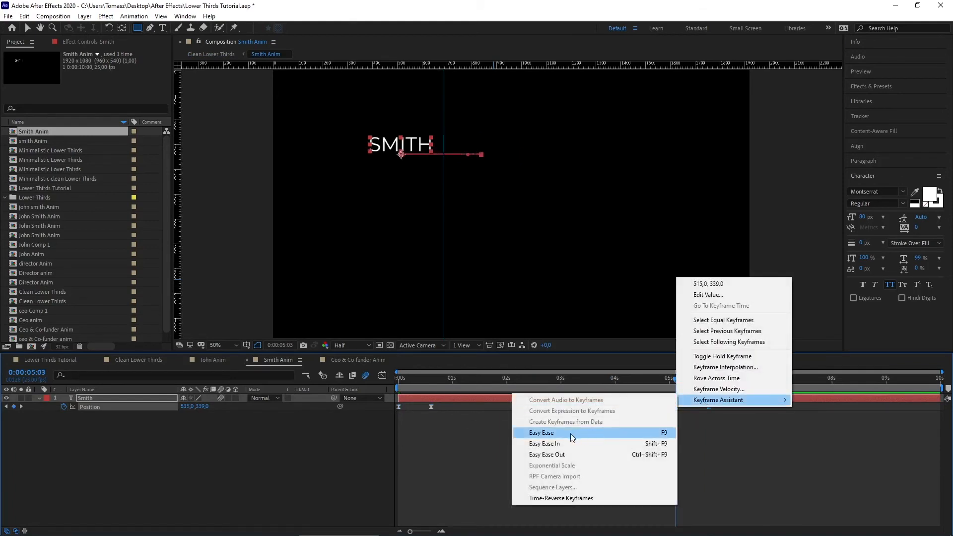
{"action": "left_click", "coordinate": [560, 497]}
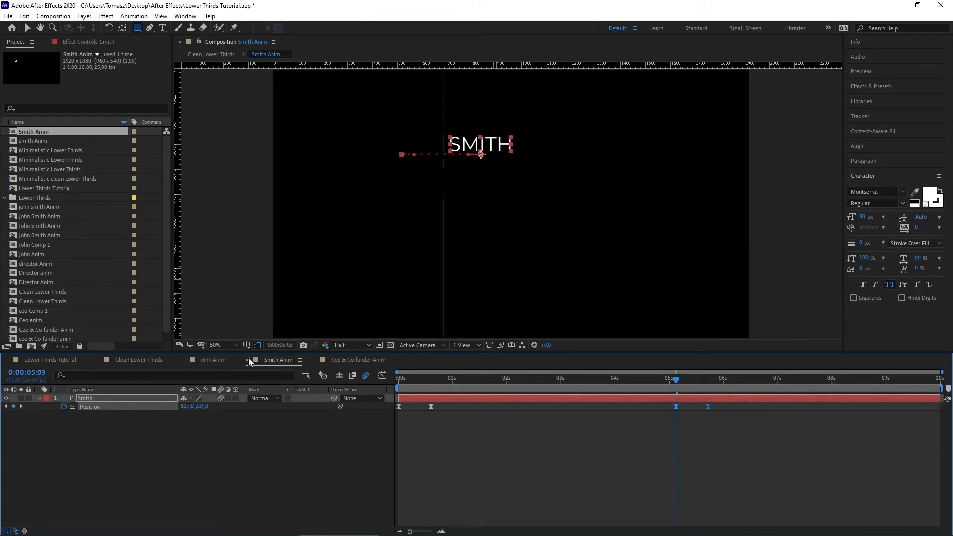
Step: In John Anim, paste JOHN's Position keyframes at 5:03 and time-reverse them so JOHN slides out
{"action": "left_click", "coordinate": [219, 359]}
{"action": "left_click_drag", "start_coordinate": [498, 429], "coordinate": [387, 408]}
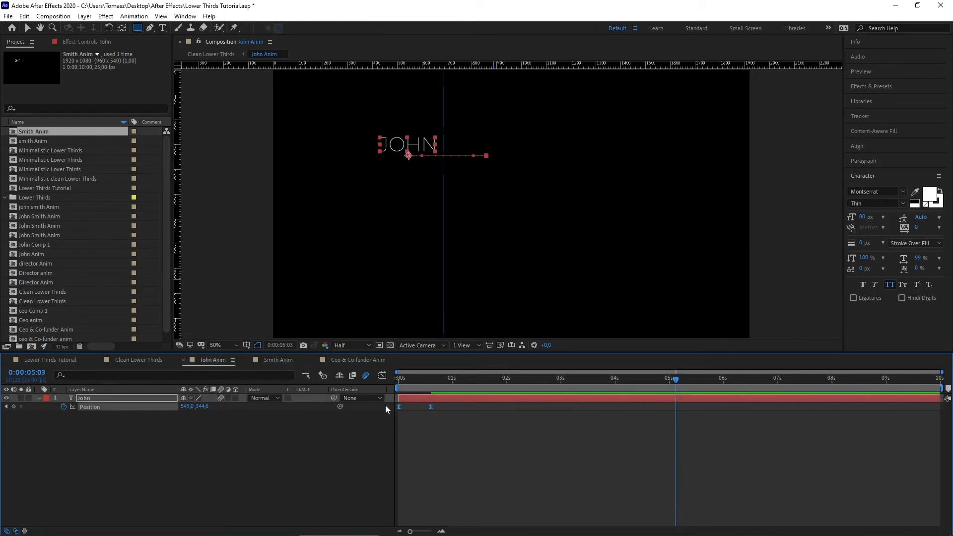
{"action": "key", "text": "ctrl+c"}
{"action": "key", "text": "ctrl+v"}
{"action": "right_click", "coordinate": [677, 406]}
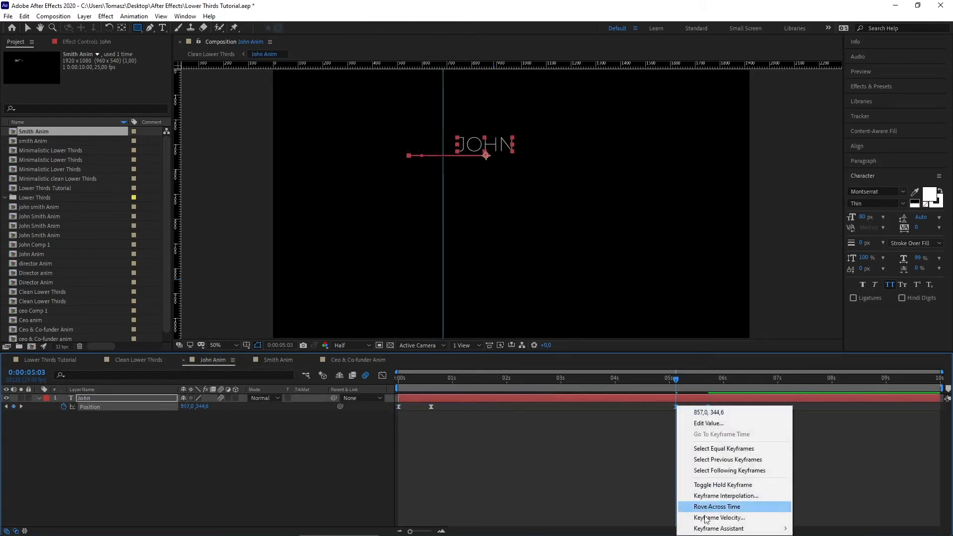
{"action": "mouse_move", "coordinate": [717, 528]}
{"action": "left_click", "coordinate": [620, 524]}
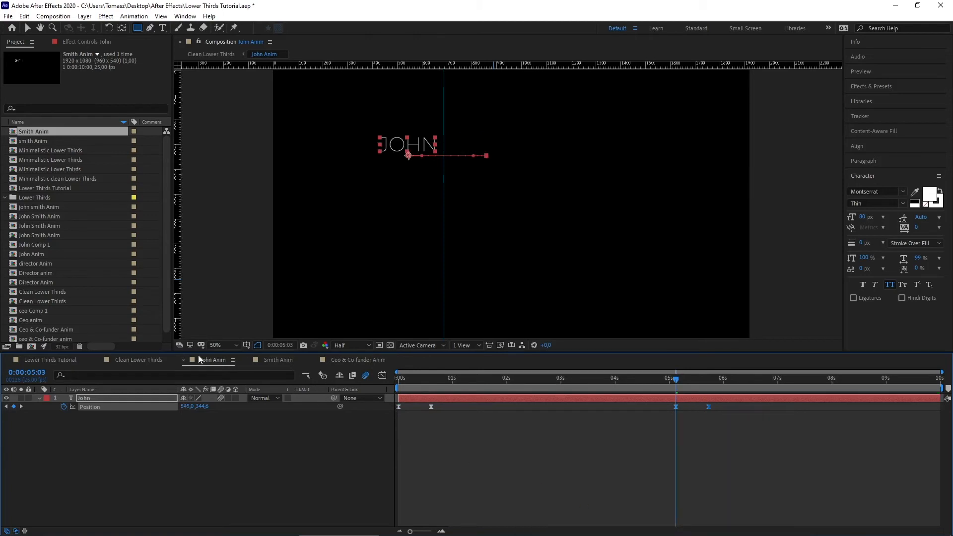
Step: Preview the names' exit in the Clean Lower Thirds composition from the start
{"action": "left_click", "coordinate": [160, 362]}
{"action": "left_click_drag", "start_coordinate": [451, 375], "coordinate": [397, 377]}
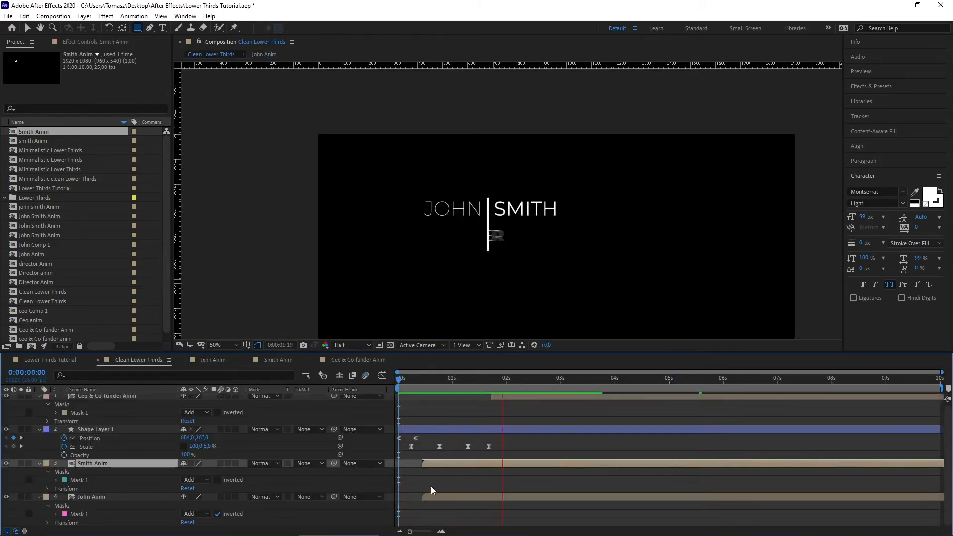
{"action": "key", "text": "space"}
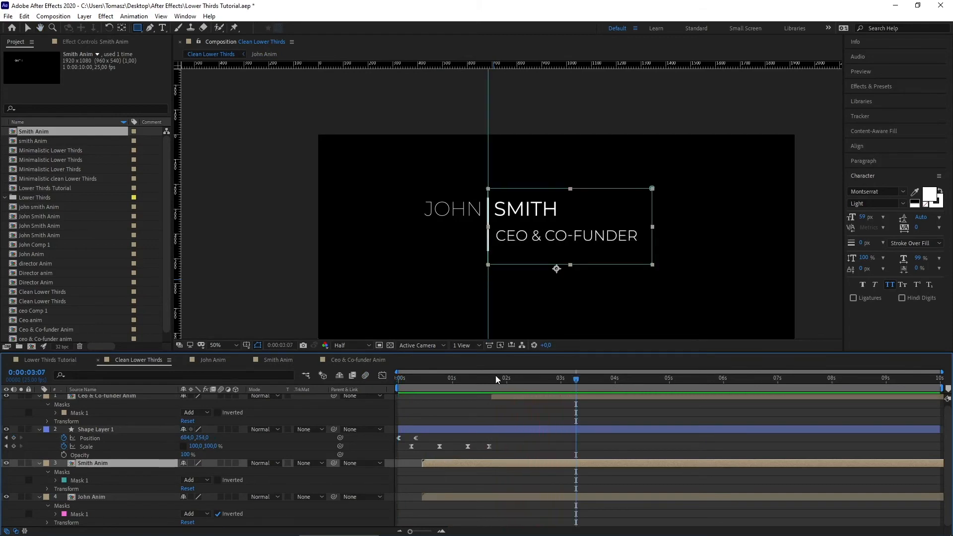
{"action": "left_click_drag", "start_coordinate": [456, 376], "coordinate": [414, 379]}
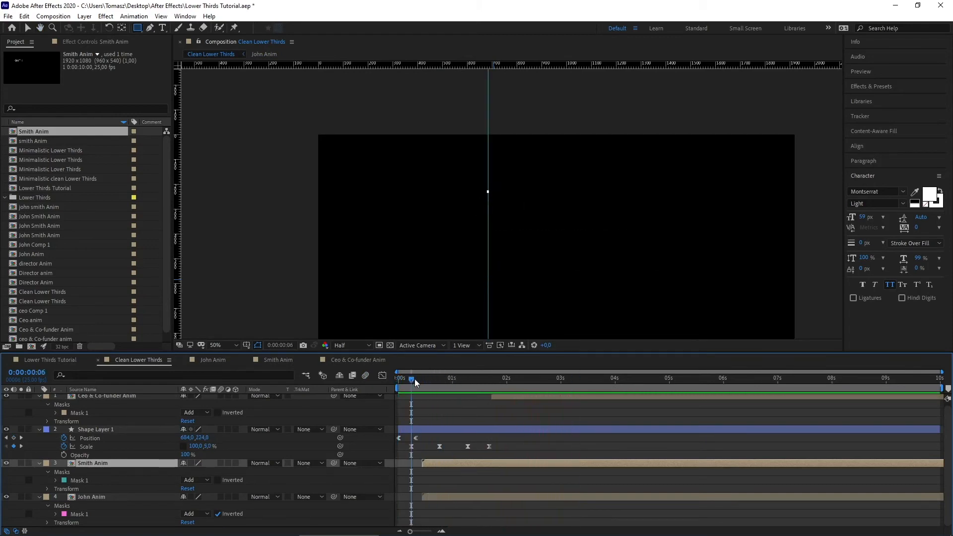
{"action": "key", "text": "space"}
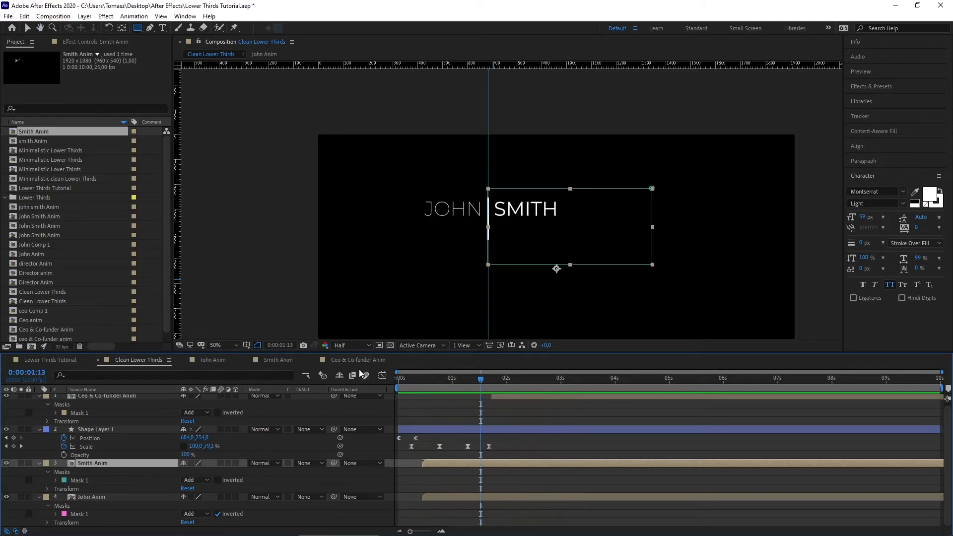
Step: Reopen John Anim and select JOHN's second Position keyframe
{"action": "left_click", "coordinate": [219, 359]}
{"action": "left_click", "coordinate": [472, 444]}
{"action": "left_click", "coordinate": [431, 406]}
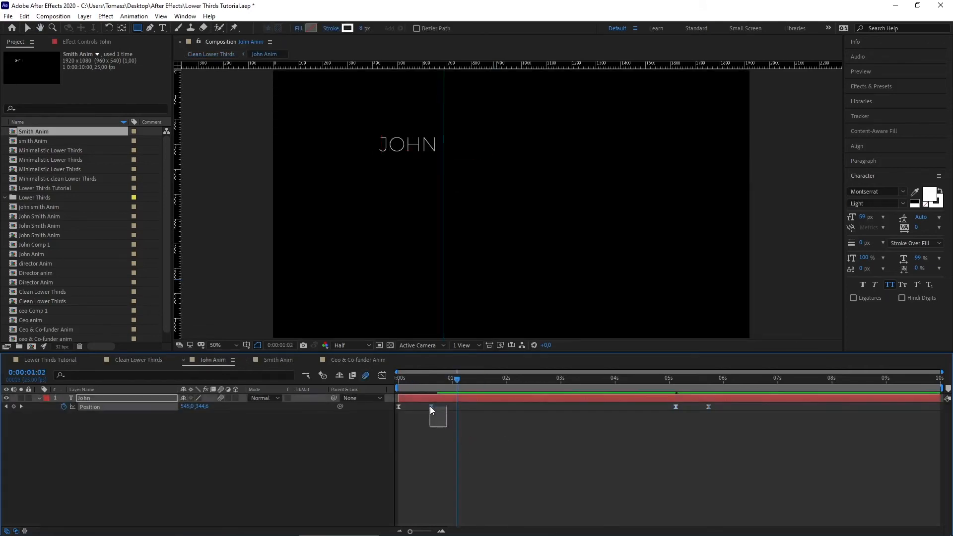
Step: Move JOHN's second Position keyframe later, check SMITH's timing, and return to Clean Lower Thirds
{"action": "left_click_drag", "start_coordinate": [431, 406], "coordinate": [442, 380]}
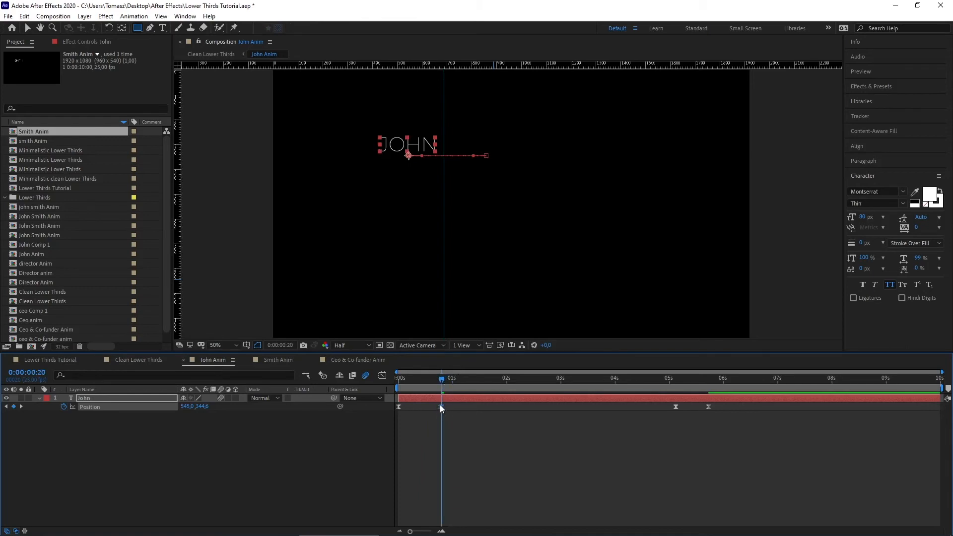
{"action": "left_click_drag", "start_coordinate": [684, 378], "coordinate": [719, 406]}
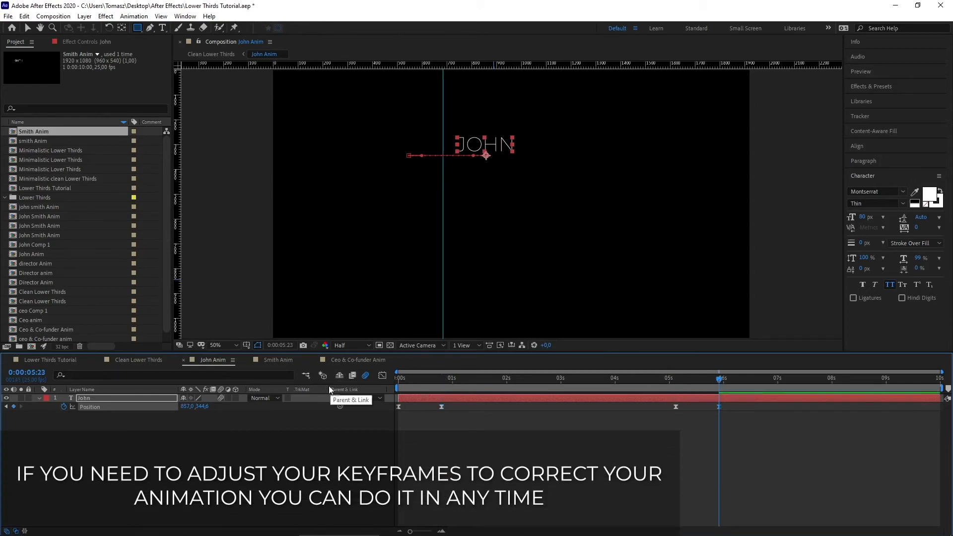
{"action": "left_click", "coordinate": [274, 360]}
{"action": "left_click_drag", "start_coordinate": [454, 383], "coordinate": [719, 386]}
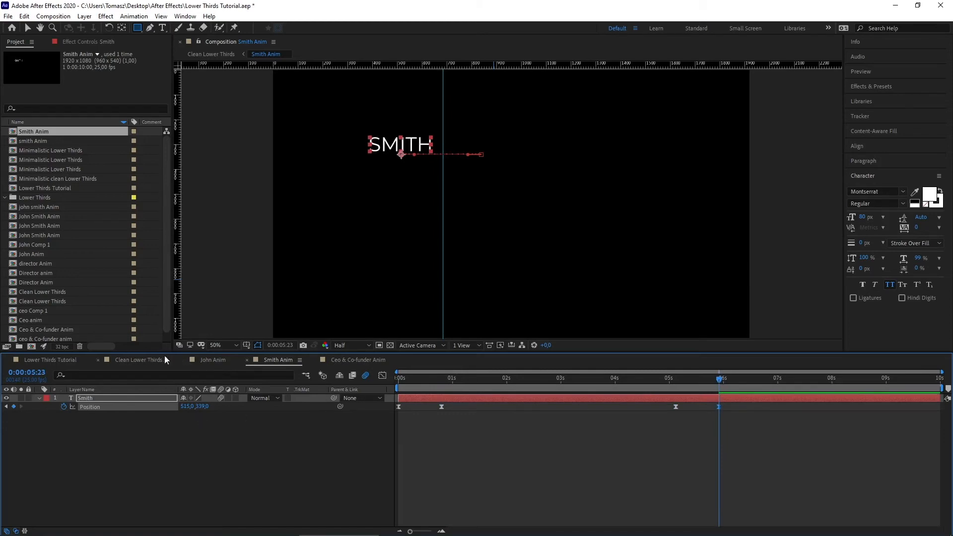
{"action": "left_click", "coordinate": [165, 359]}
{"action": "left_click", "coordinate": [396, 381]}
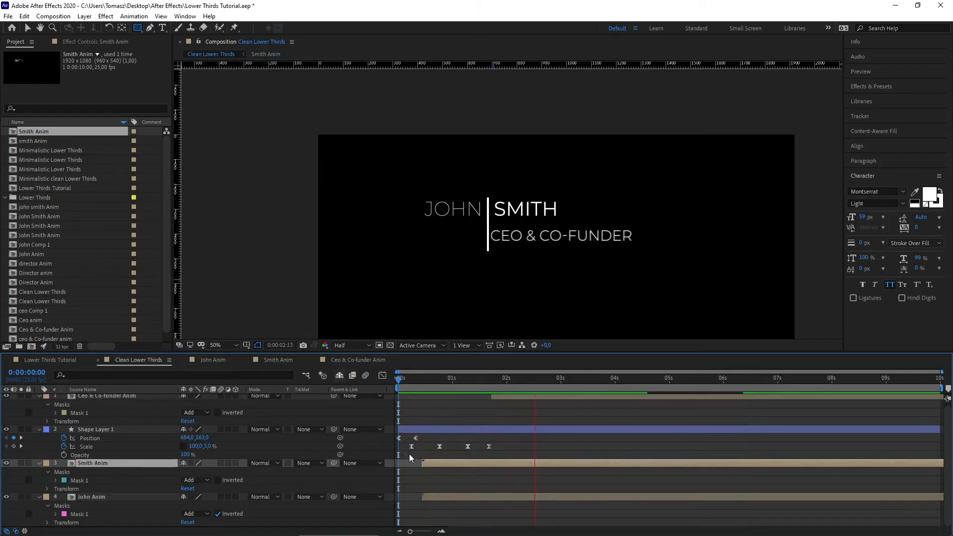
Step: Preview the ending from about 5:02 and add a 100% Scale keyframe on the divider line
{"action": "left_click_drag", "start_coordinate": [618, 382], "coordinate": [714, 379]}
{"action": "key", "text": "space"}
{"action": "key", "text": "space"}
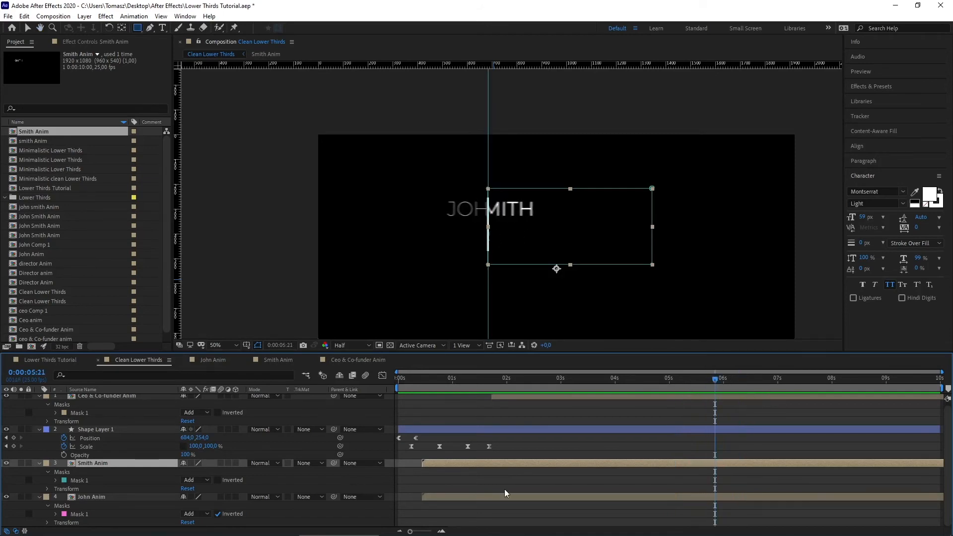
{"action": "left_click", "coordinate": [14, 446]}
{"action": "left_click_drag", "start_coordinate": [718, 383], "coordinate": [740, 382]}
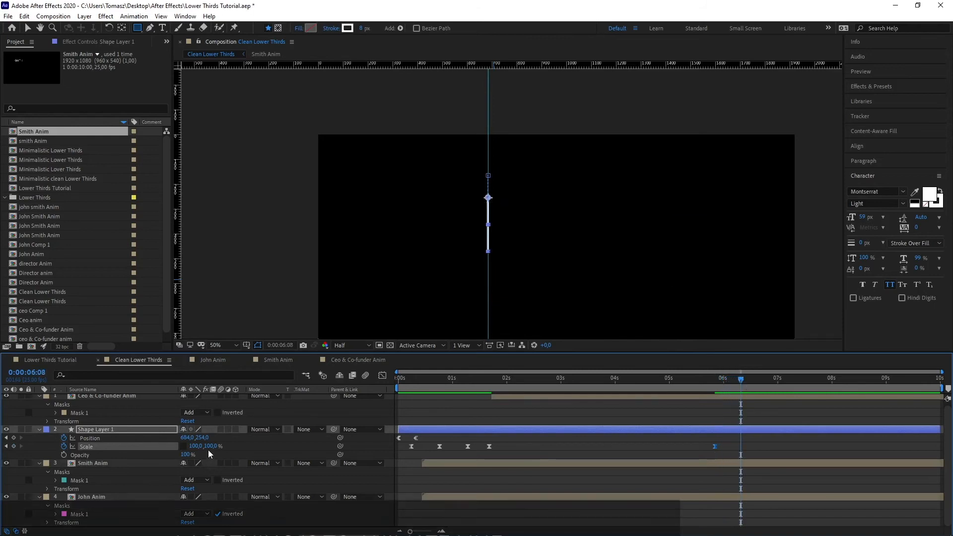
Step: Shrink the divider line's vertical scale to 5% at about 6:08 and remove the vertical guide
{"action": "left_click", "coordinate": [211, 446]}
{"action": "type", "text": "5"}
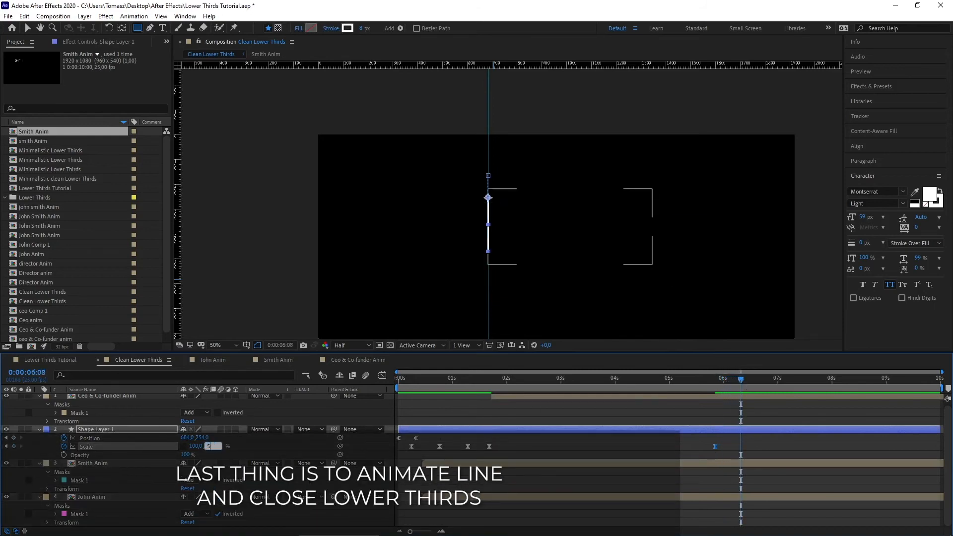
{"action": "key", "text": "Return"}
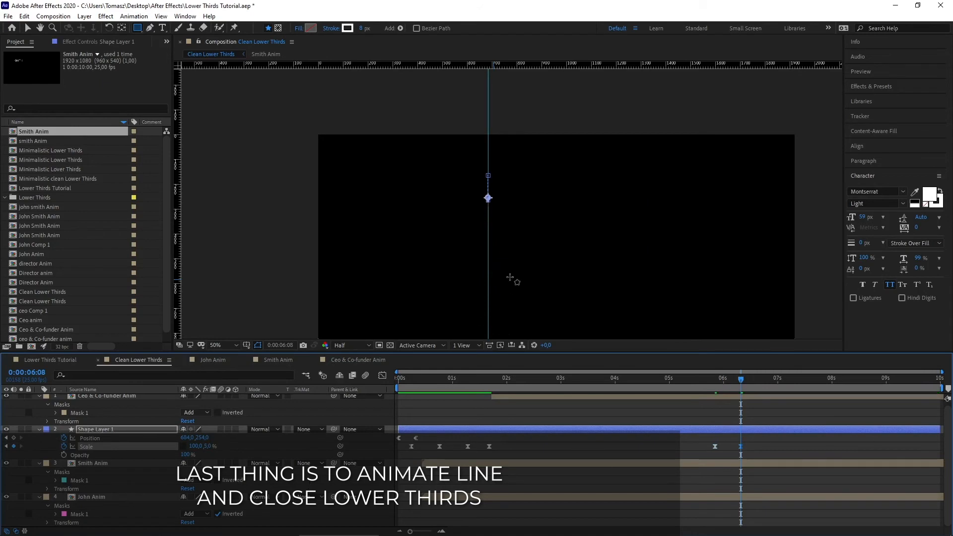
{"action": "key", "text": "v"}
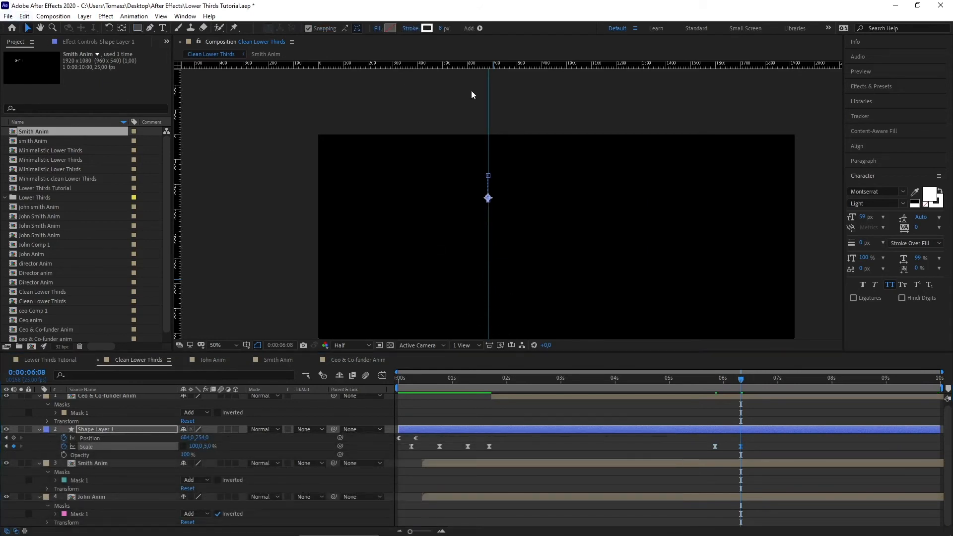
{"action": "left_click_drag", "start_coordinate": [488, 94], "coordinate": [176, 92]}
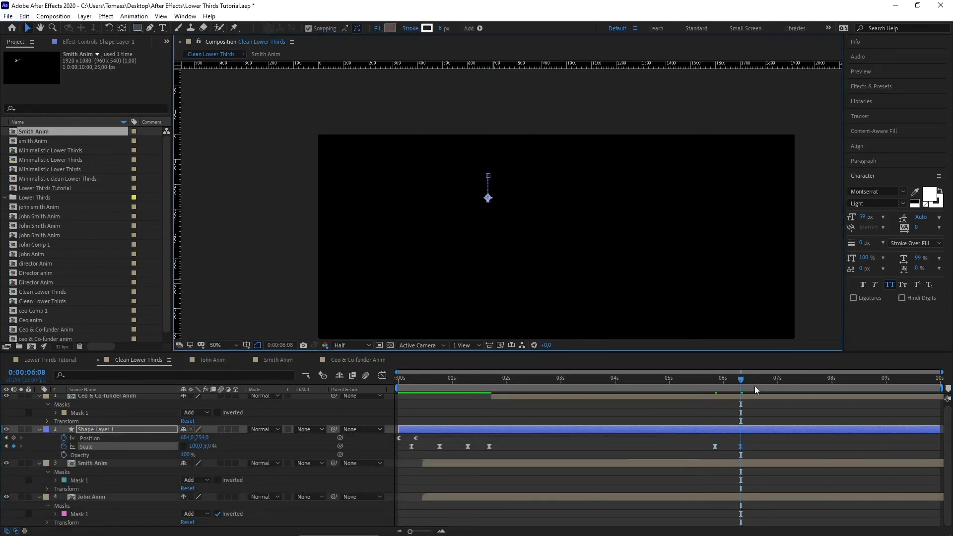
{"action": "left_click_drag", "start_coordinate": [741, 380], "coordinate": [692, 382]}
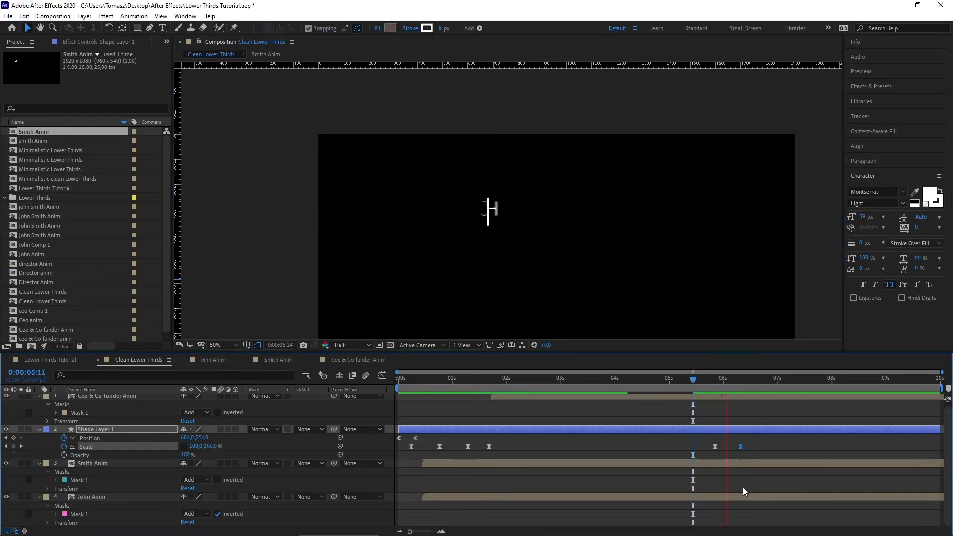
Step: Add a Position keyframe on the divider line at about 6:06
{"action": "left_click_drag", "start_coordinate": [768, 381], "coordinate": [736, 380]}
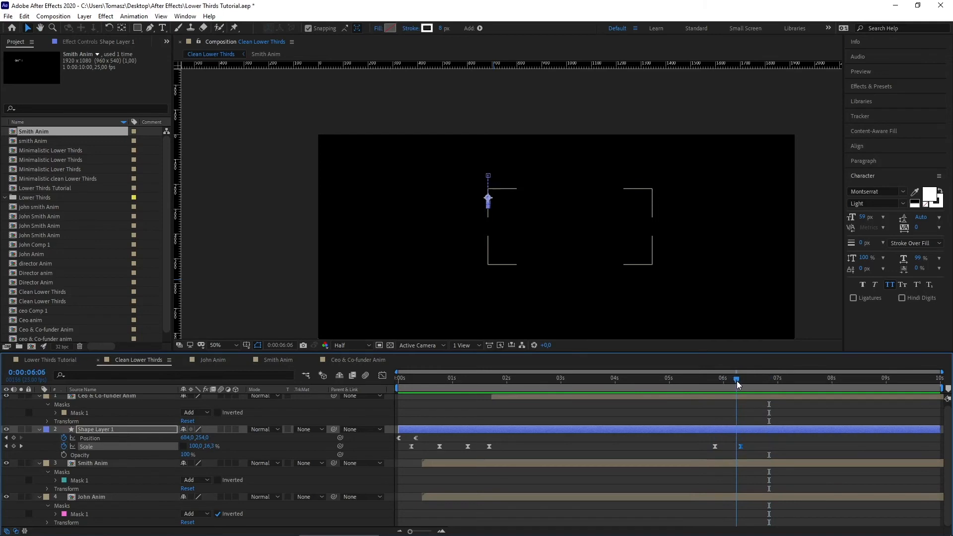
{"action": "left_click", "coordinate": [217, 514]}
{"action": "left_click", "coordinate": [14, 438]}
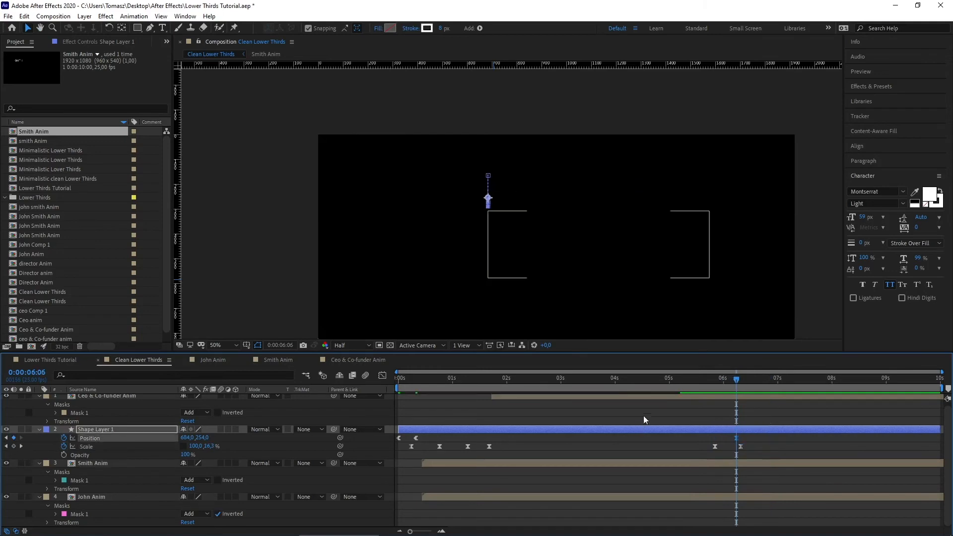
{"action": "left_click_drag", "start_coordinate": [736, 378], "coordinate": [763, 379]}
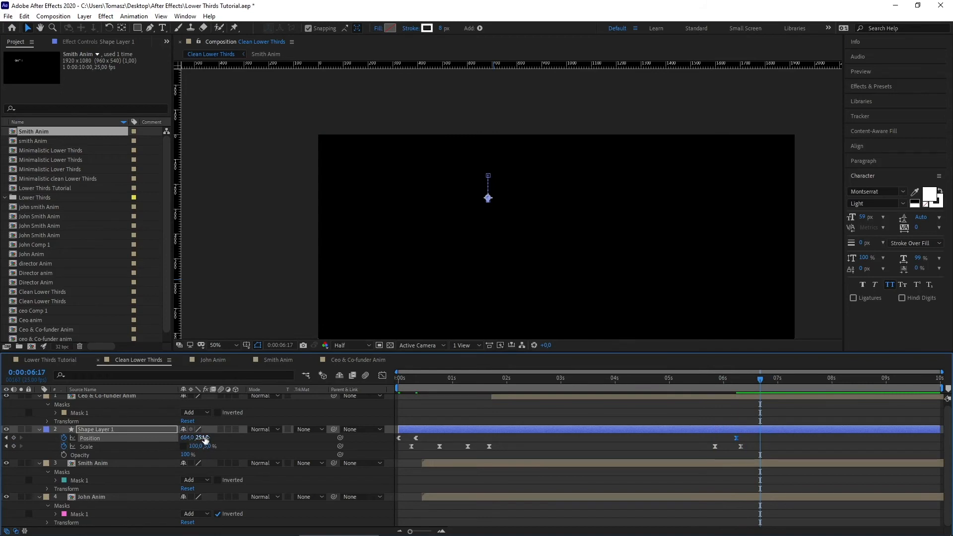
Step: Keyframe the divider's Position so it rises to about y 141 at 6:17, then preview
{"action": "left_click_drag", "start_coordinate": [203, 439], "coordinate": [210, 437]}
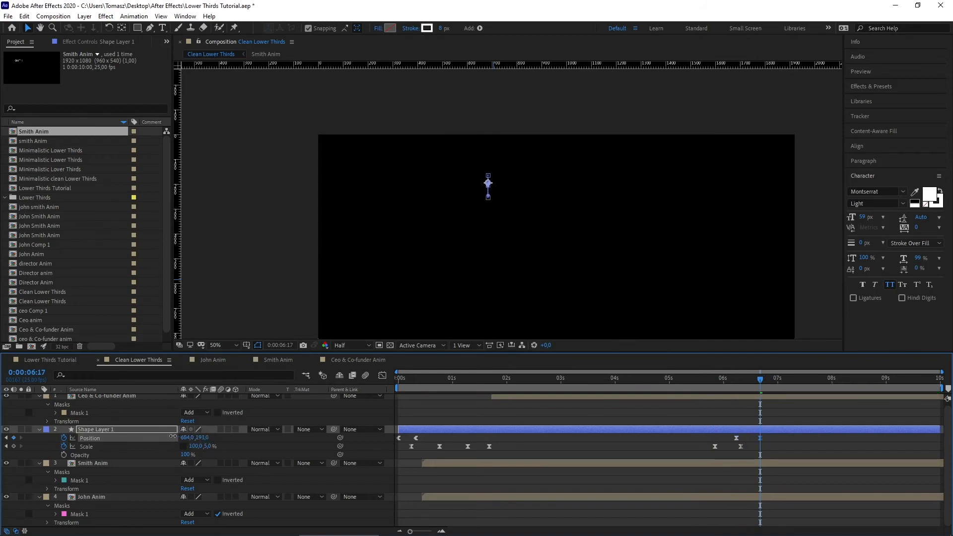
{"action": "left_click_drag", "start_coordinate": [169, 436], "coordinate": [130, 433]}
{"action": "left_click_drag", "start_coordinate": [758, 381], "coordinate": [700, 380]}
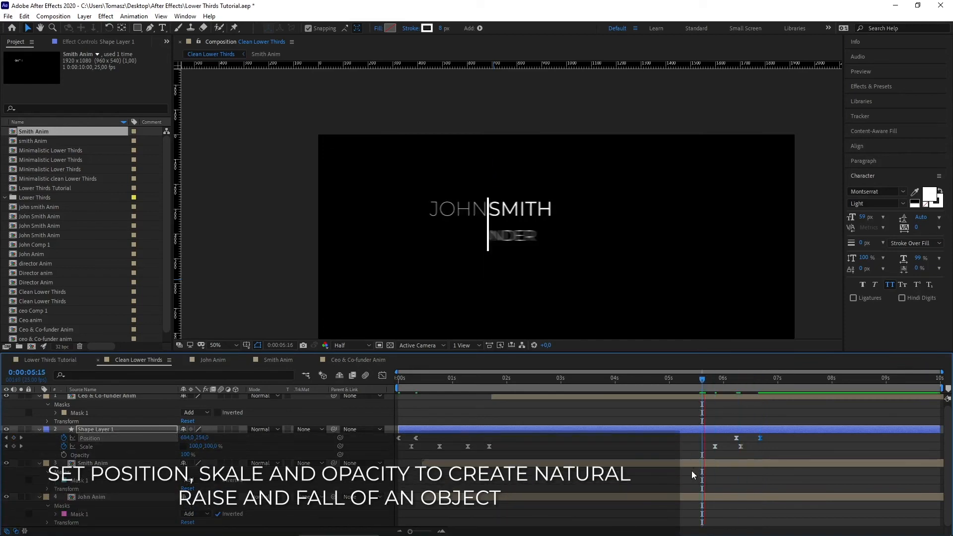
{"action": "key", "text": "space"}
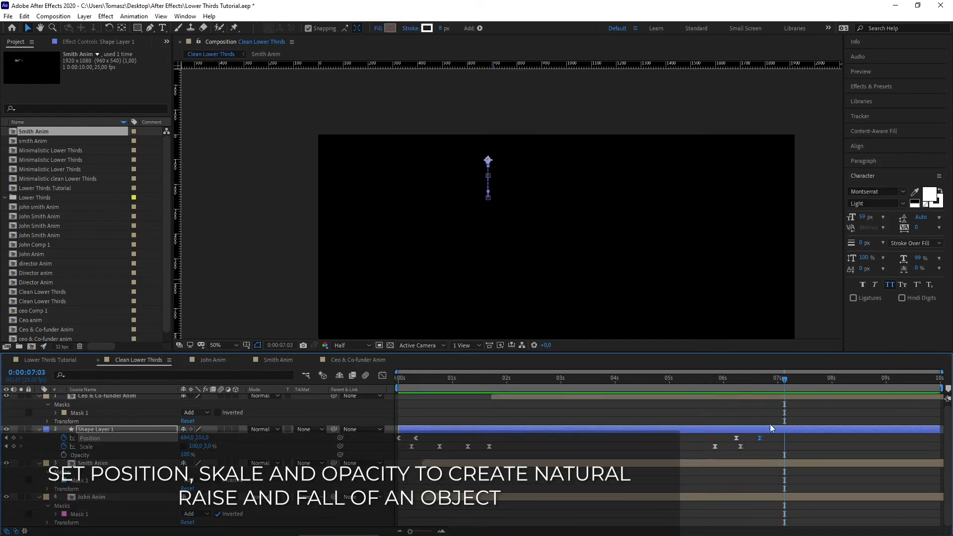
{"action": "left_click_drag", "start_coordinate": [782, 380], "coordinate": [759, 379]}
{"action": "left_click_drag", "start_coordinate": [198, 438], "coordinate": [213, 437]}
{"action": "left_click_drag", "start_coordinate": [781, 383], "coordinate": [699, 400]}
{"action": "key", "text": "space"}
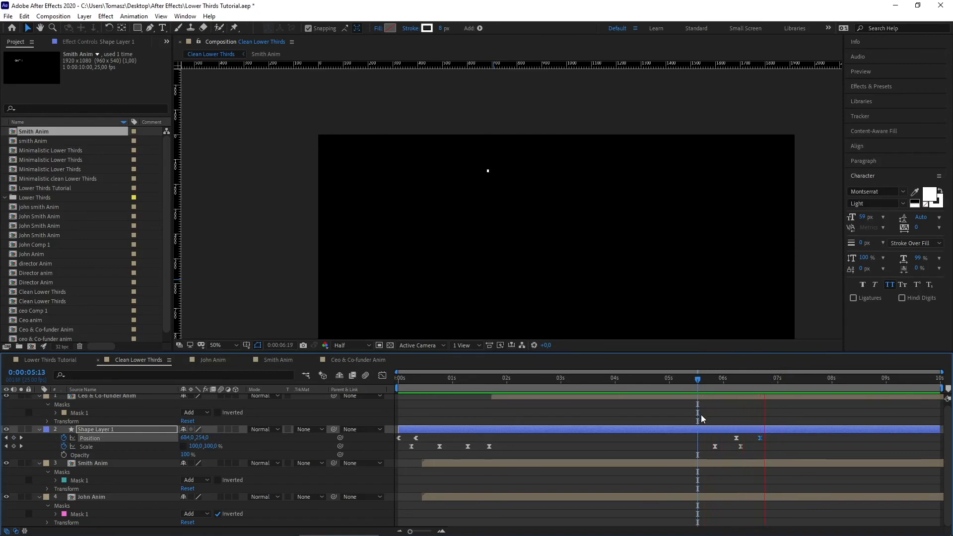
Step: Apply Easy Ease to the line's Position keyframes and preview the exit
{"action": "left_click", "coordinate": [737, 438], "text": "ctrl"}
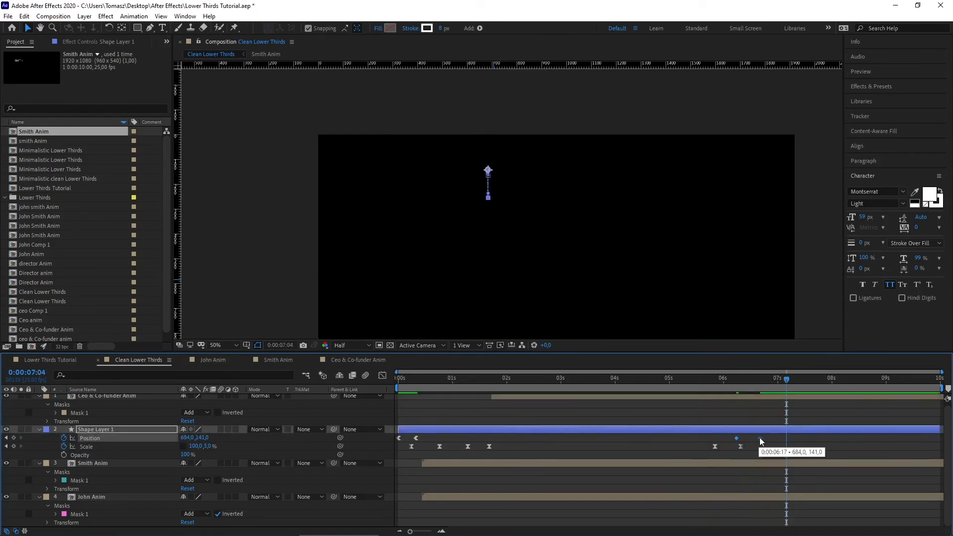
{"action": "right_click", "coordinate": [759, 438]}
{"action": "mouse_move", "coordinate": [780, 436]}
{"action": "left_click", "coordinate": [658, 469]}
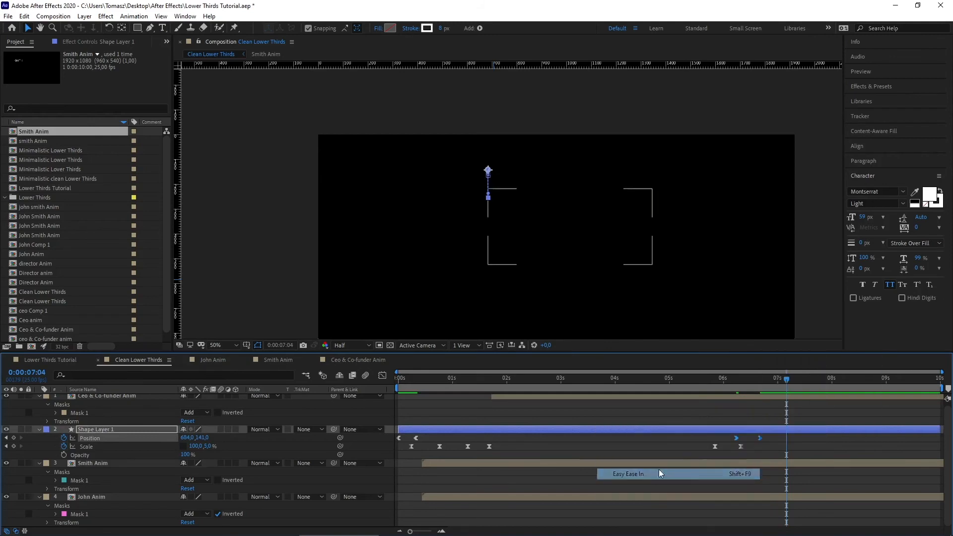
{"action": "left_click_drag", "start_coordinate": [789, 378], "coordinate": [721, 384]}
{"action": "key", "text": "space"}
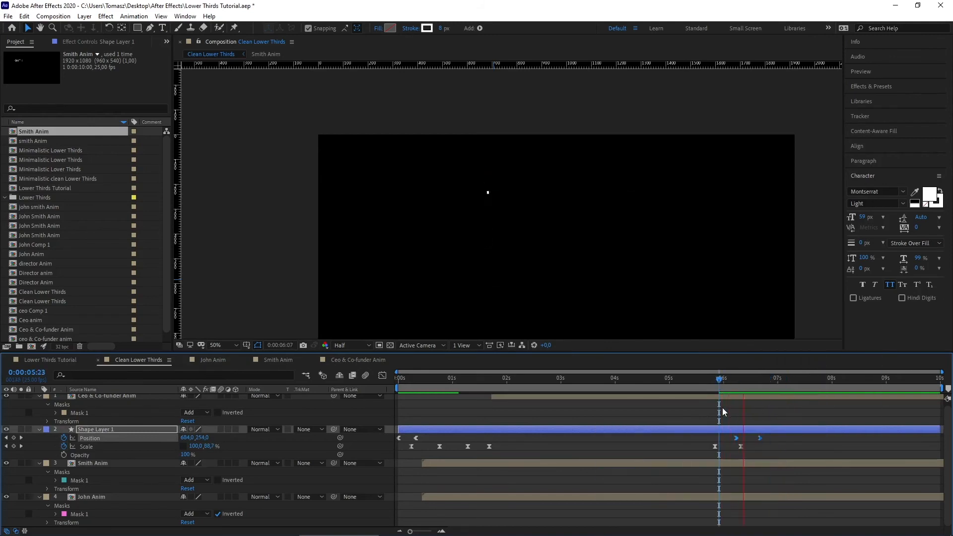
Step: Try a sideways line shift at about seven seconds, undo it, and replay the exit
{"action": "mouse_move", "coordinate": [785, 379]}
{"action": "left_mouse_down"}
{"action": "mouse_move", "coordinate": [764, 380]}
{"action": "mouse_move", "coordinate": [779, 383]}
{"action": "left_mouse_up"}
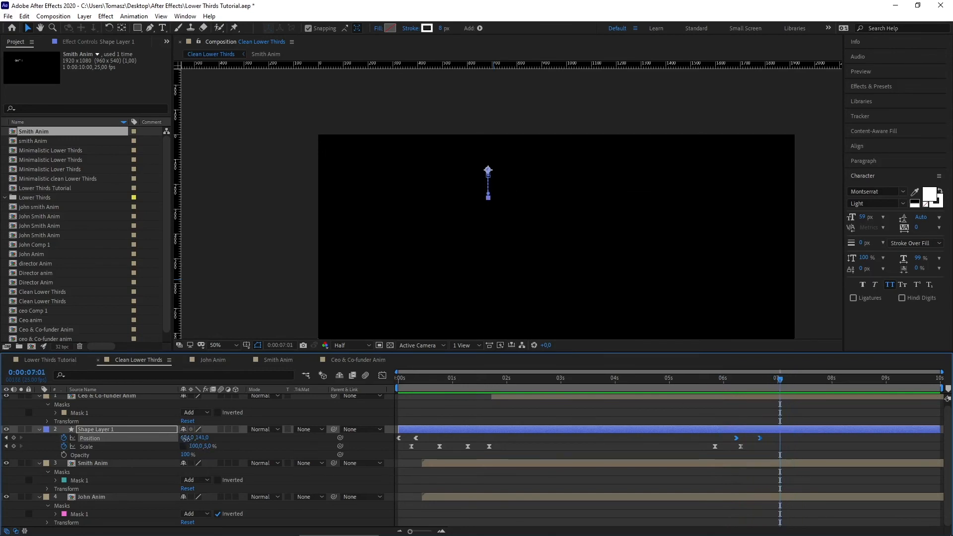
{"action": "left_click_drag", "start_coordinate": [186, 439], "coordinate": [303, 446]}
{"action": "key", "text": "ctrl+z"}
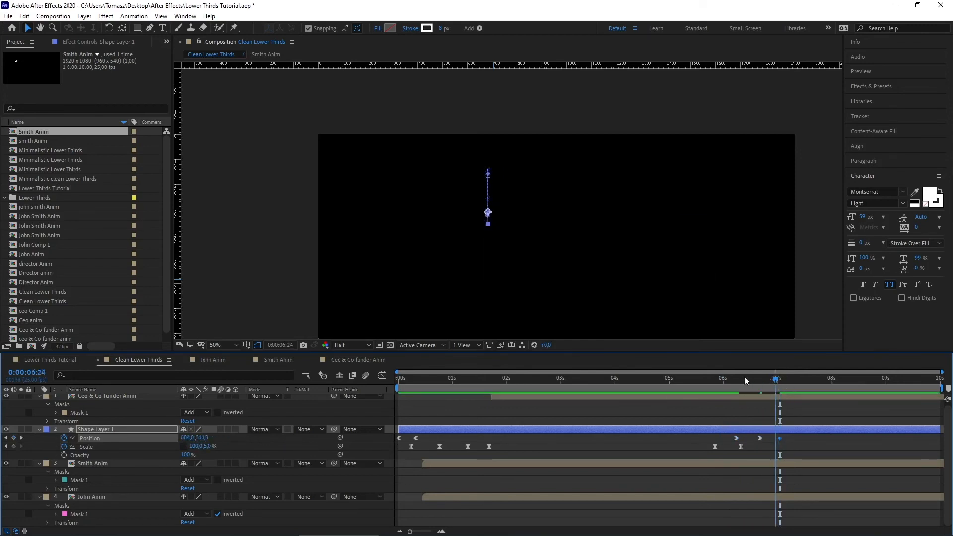
{"action": "left_click", "coordinate": [729, 378]}
{"action": "key", "text": "space"}
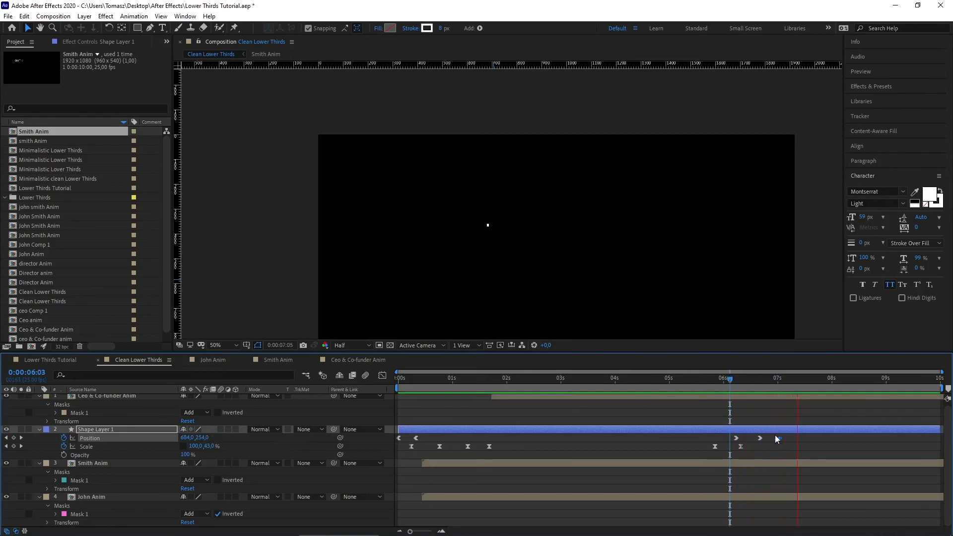
{"action": "key", "text": "space"}
Step: Apply Easy Ease Out to the three exit Position keyframes and review the result
{"action": "left_click_drag", "start_coordinate": [794, 436], "coordinate": [730, 442]}
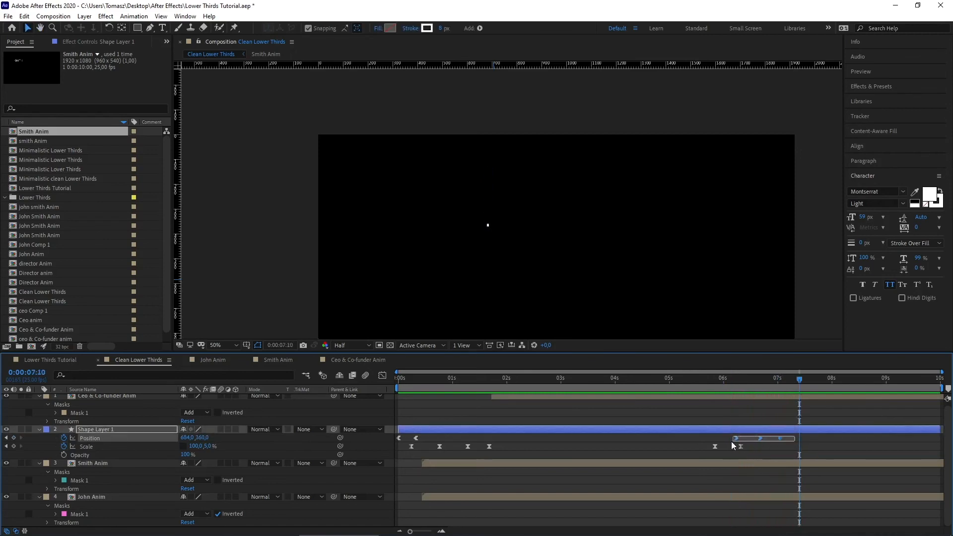
{"action": "right_click", "coordinate": [779, 438]}
{"action": "mouse_move", "coordinate": [791, 432]}
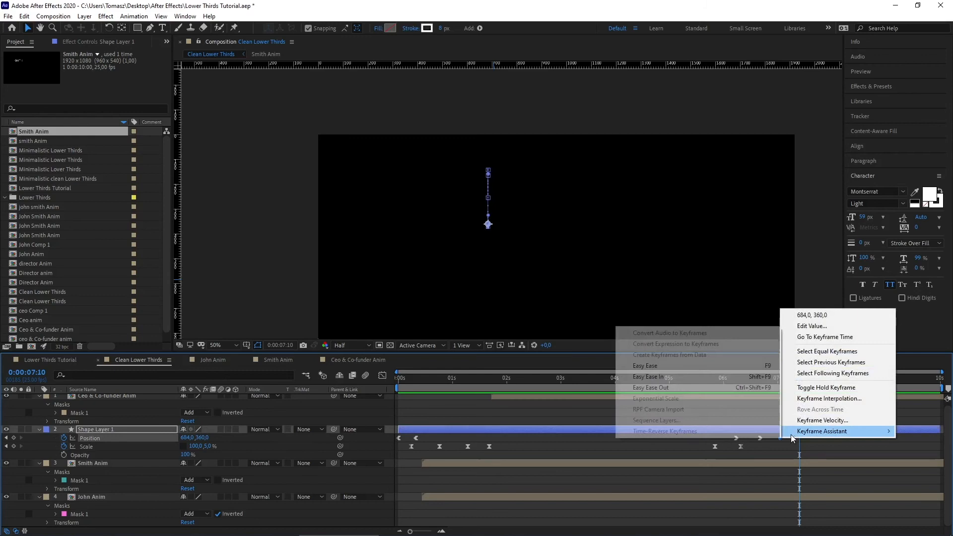
{"action": "left_click", "coordinate": [693, 385]}
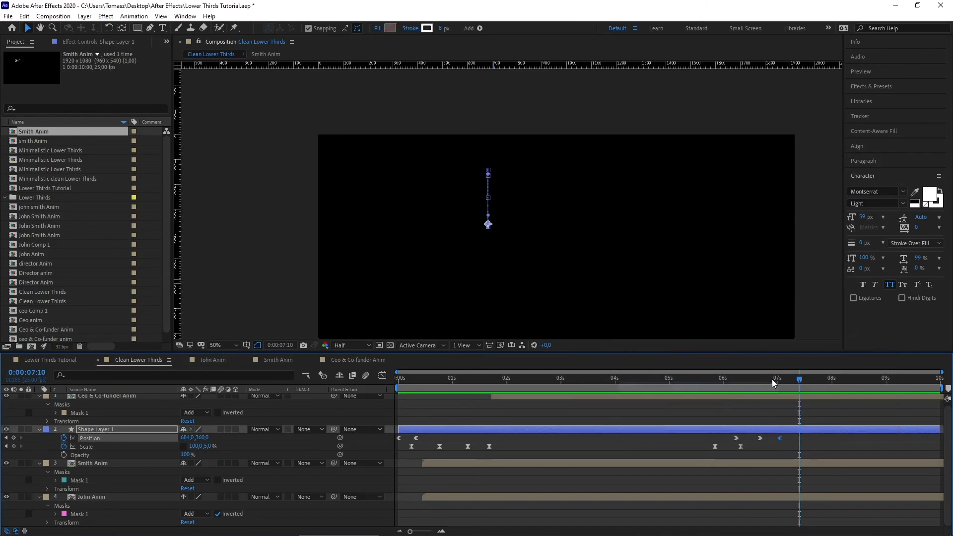
{"action": "left_click", "coordinate": [731, 382]}
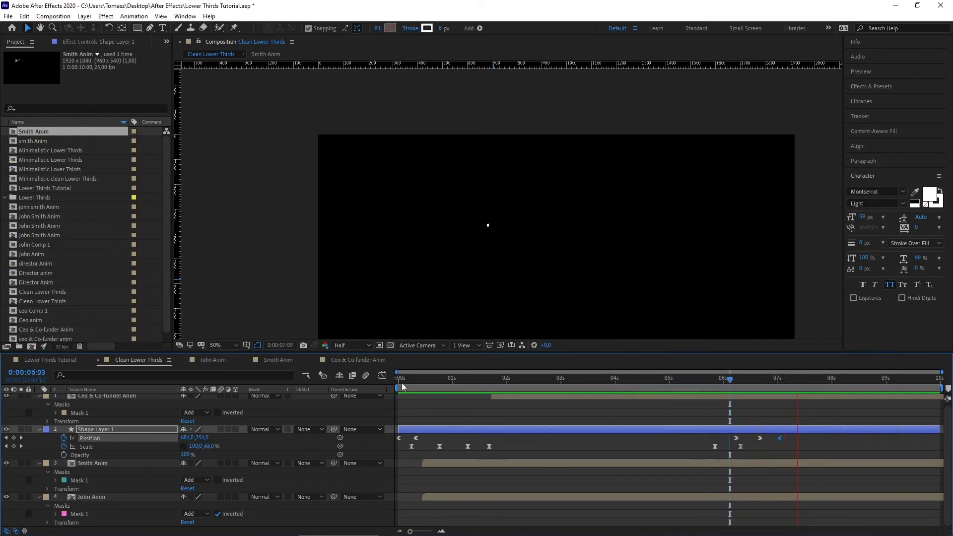
{"action": "key", "text": "space"}
{"action": "left_click_drag", "start_coordinate": [829, 439], "coordinate": [703, 435]}
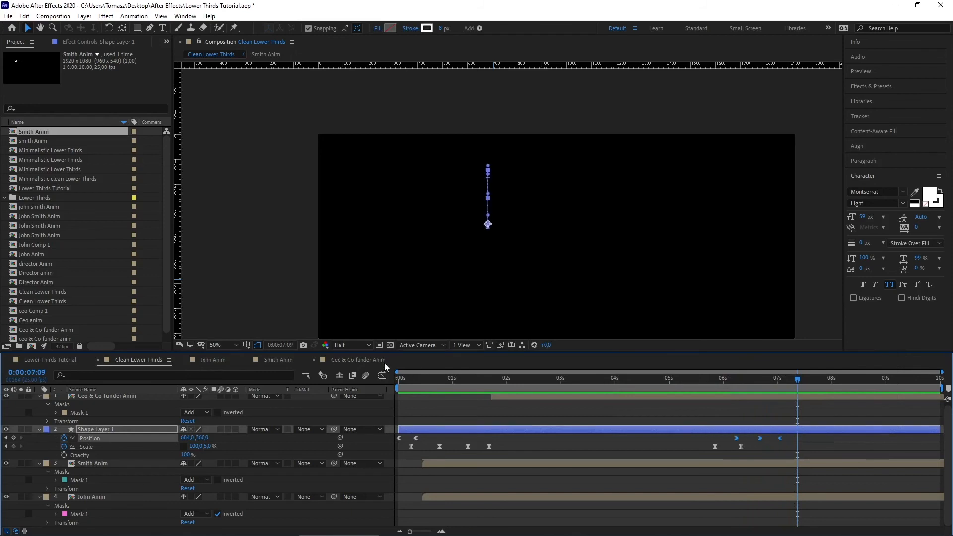
Step: Stretch the exit keyframes' influence in the speed graph for sharp peaks near 1500 px/sec
{"action": "left_click", "coordinate": [382, 375]}
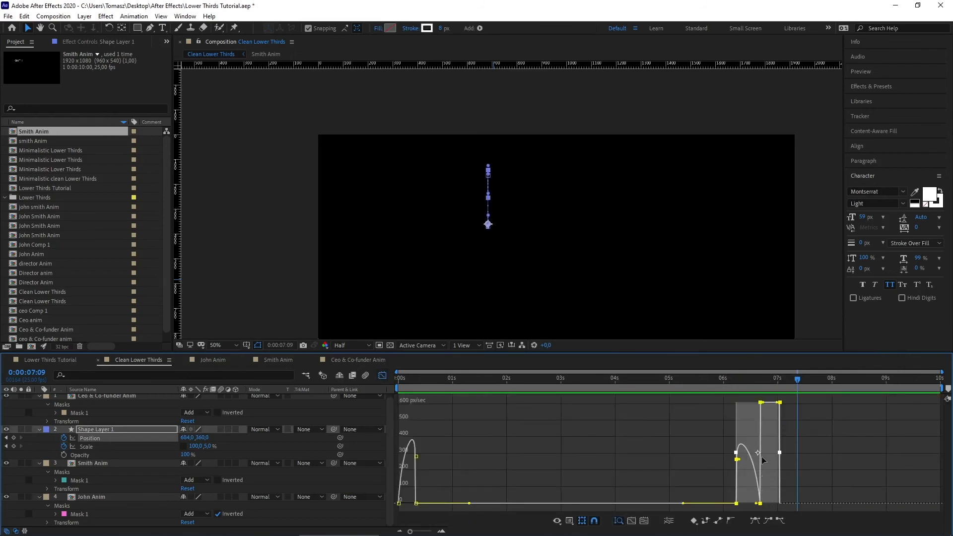
{"action": "left_click", "coordinate": [382, 375]}
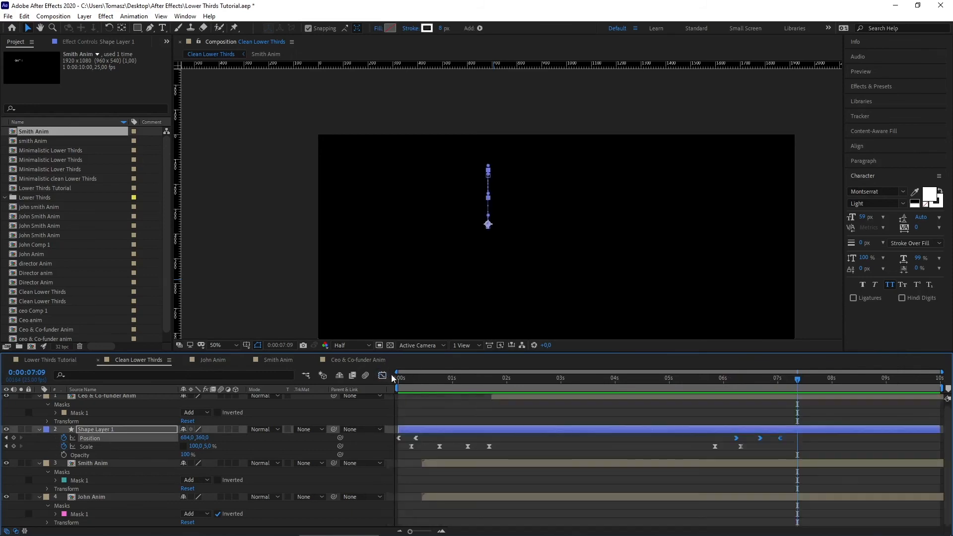
{"action": "left_click_drag", "start_coordinate": [822, 437], "coordinate": [729, 440]}
{"action": "left_click", "coordinate": [382, 375]}
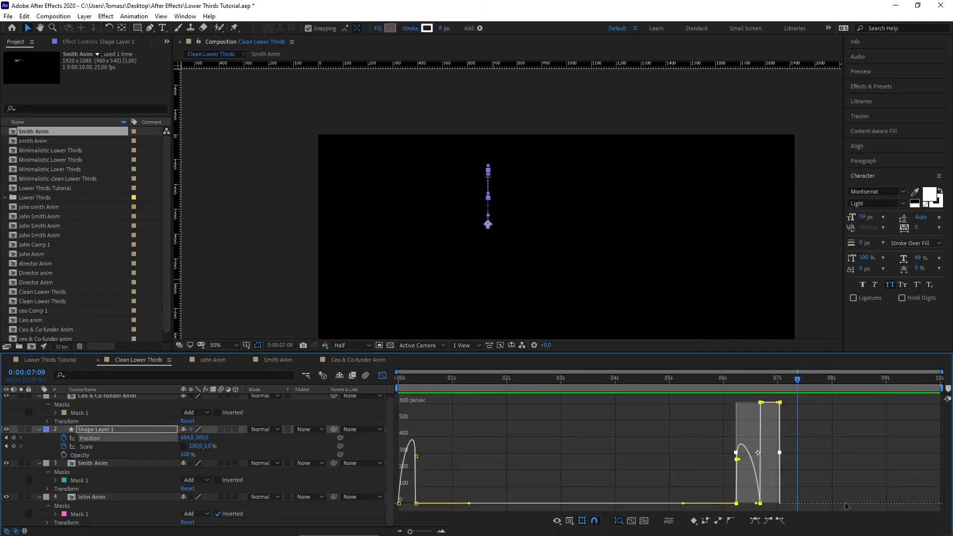
{"action": "left_click_drag", "start_coordinate": [768, 407], "coordinate": [752, 505]}
{"action": "left_click", "coordinate": [764, 503]}
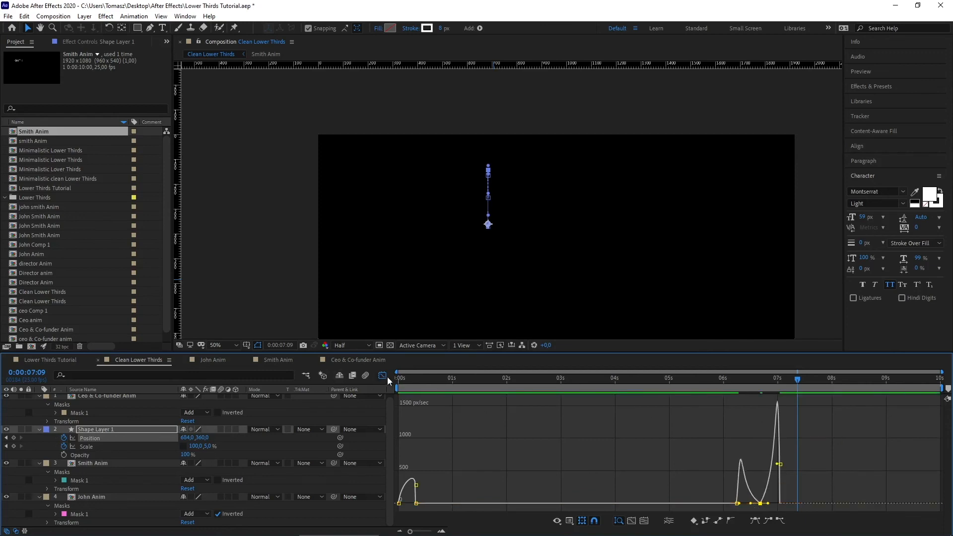
Step: Back in the layer view, preview the exit and move the last Position keyframe later
{"action": "left_click", "coordinate": [387, 376]}
{"action": "left_click", "coordinate": [709, 387]}
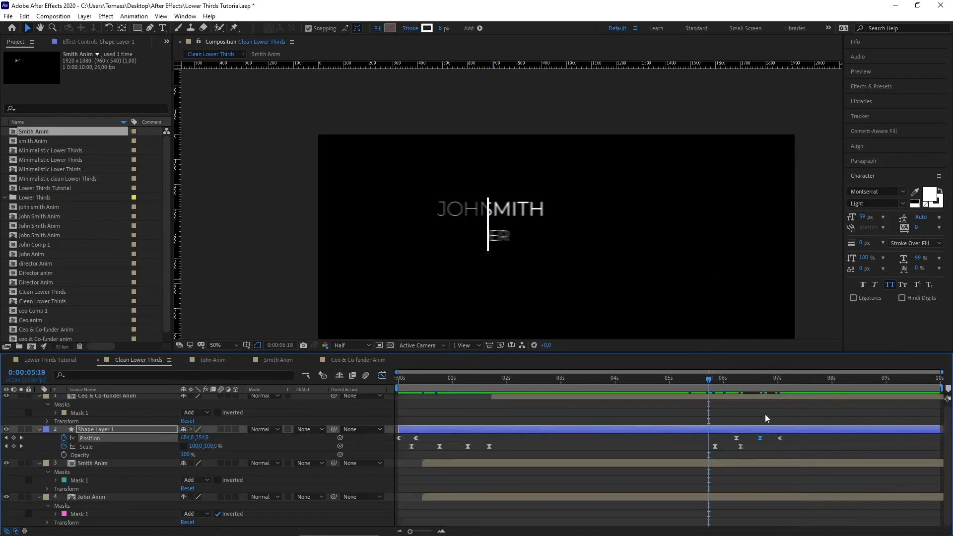
{"action": "key", "text": "space"}
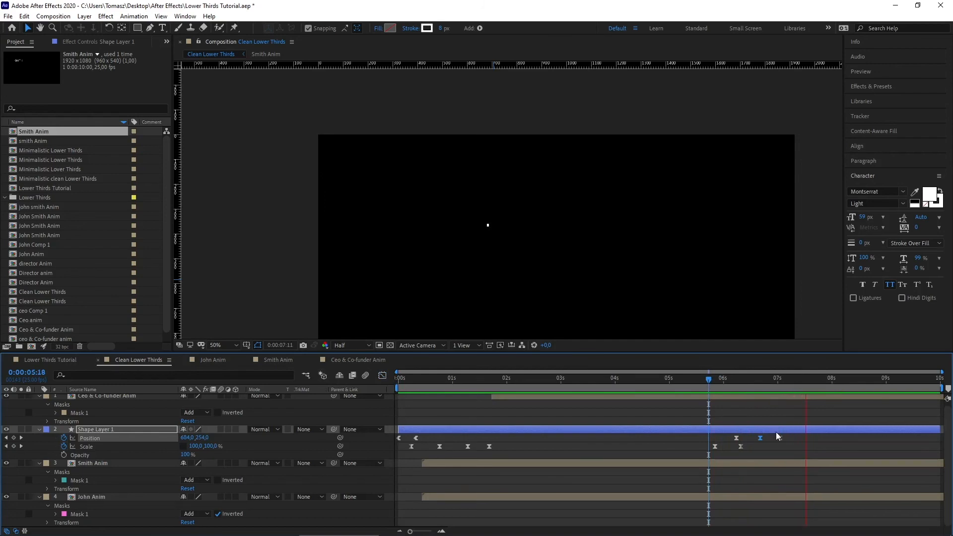
{"action": "key", "text": "space"}
{"action": "left_click", "coordinate": [791, 441]}
{"action": "mouse_move", "coordinate": [781, 438]}
{"action": "left_mouse_down"}
{"action": "mouse_move", "coordinate": [803, 438]}
{"action": "mouse_move", "coordinate": [773, 439]}
{"action": "left_mouse_up"}
Step: Shift the middle Position keyframe later and push the final drop to about 7:14
{"action": "left_click", "coordinate": [716, 382]}
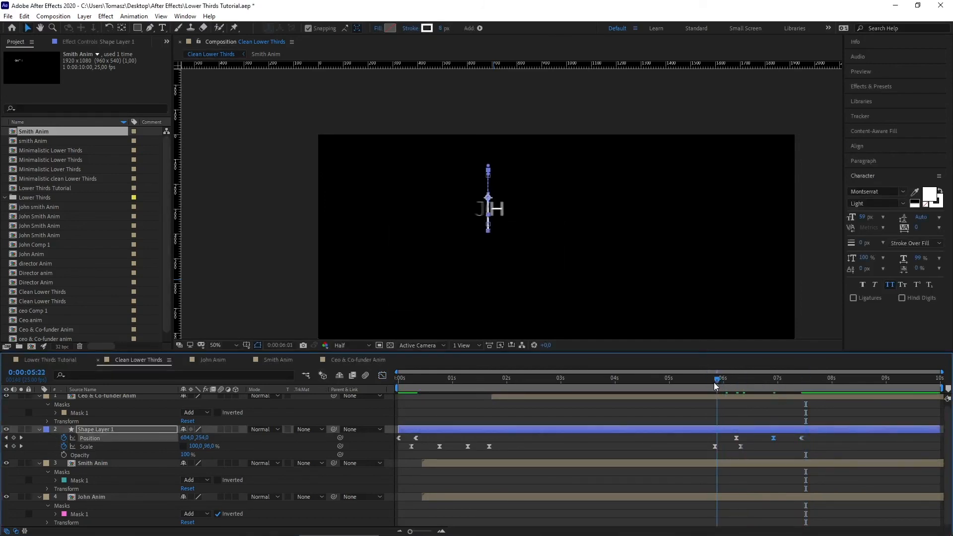
{"action": "key", "text": "space"}
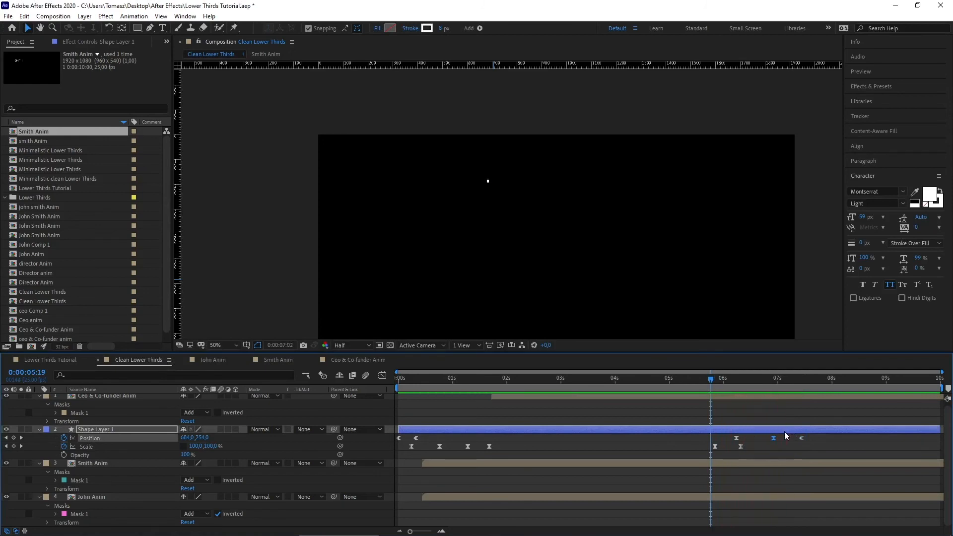
{"action": "key", "text": "space"}
{"action": "left_click_drag", "start_coordinate": [802, 439], "coordinate": [808, 439]}
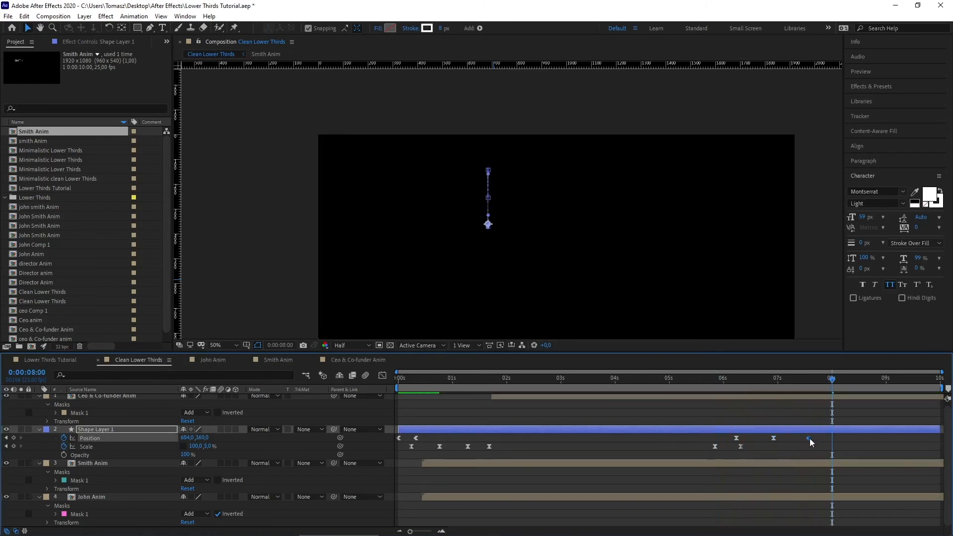
{"action": "left_click_drag", "start_coordinate": [808, 380], "coordinate": [711, 373]}
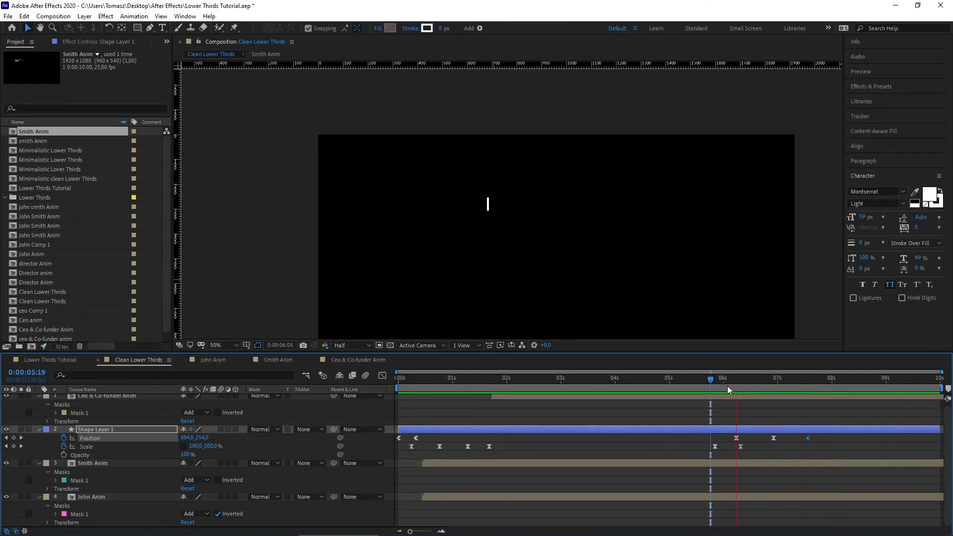
{"action": "mouse_move", "coordinate": [805, 381]}
{"action": "left_mouse_down"}
{"action": "mouse_move", "coordinate": [827, 381]}
{"action": "mouse_move", "coordinate": [809, 382]}
{"action": "left_mouse_up"}
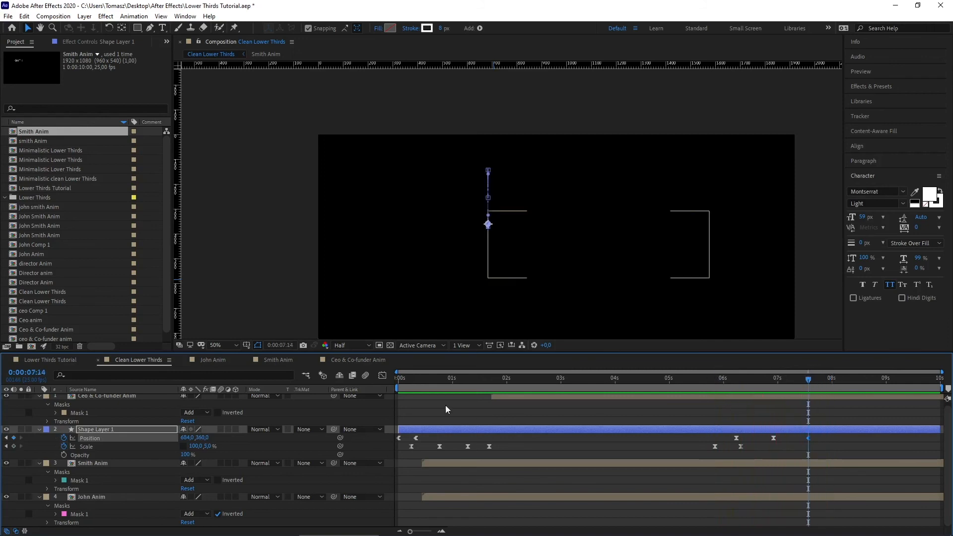
Step: Drag the last exit keyframe's speed to 0 px/sec so the line lands at 7:17, then preview
{"action": "left_click", "coordinate": [382, 376]}
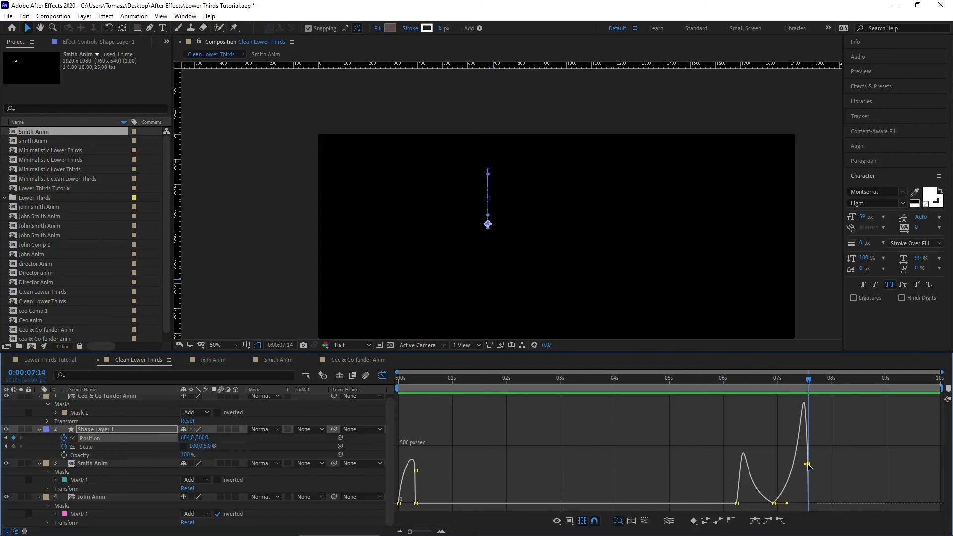
{"action": "left_click_drag", "start_coordinate": [807, 463], "coordinate": [815, 506]}
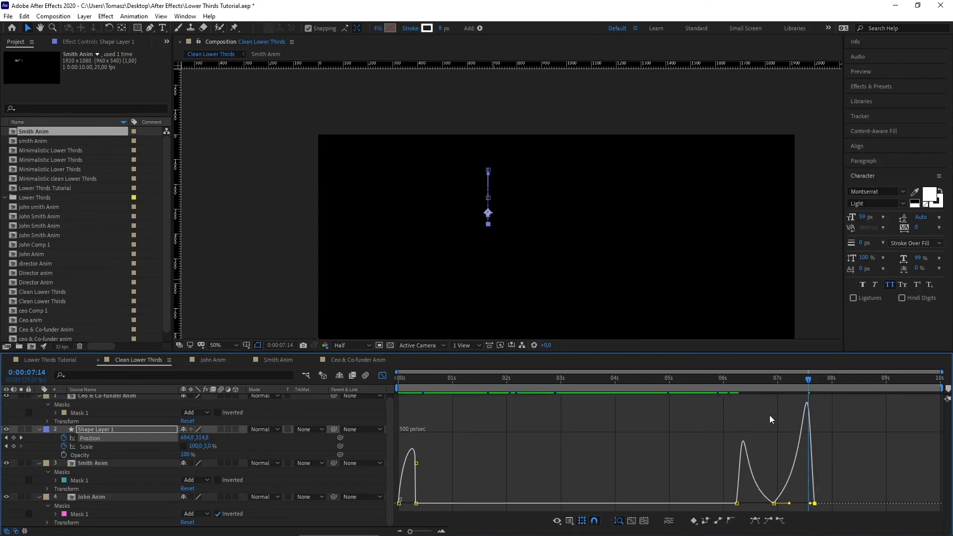
{"action": "key", "text": "shift+F3"}
{"action": "left_click_drag", "start_coordinate": [790, 380], "coordinate": [729, 382]}
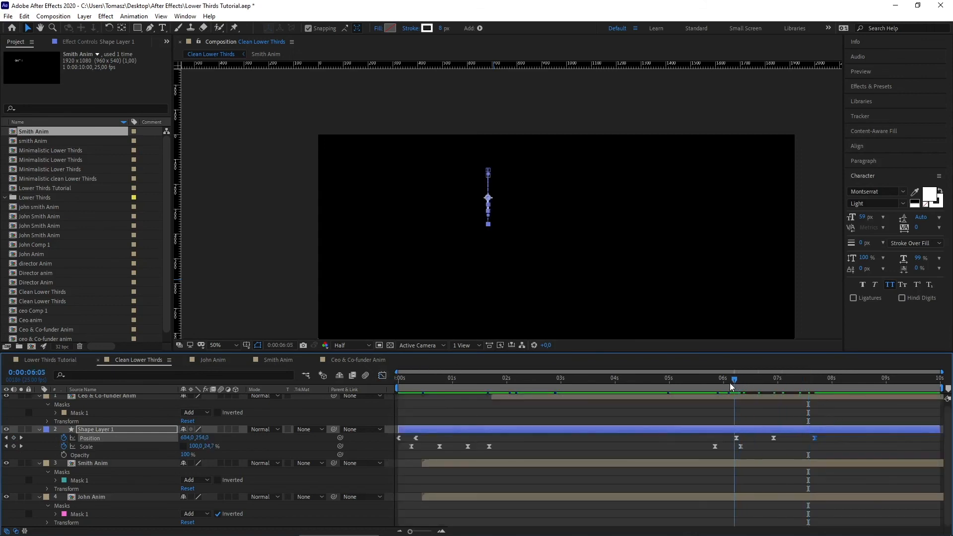
{"action": "key", "text": "space"}
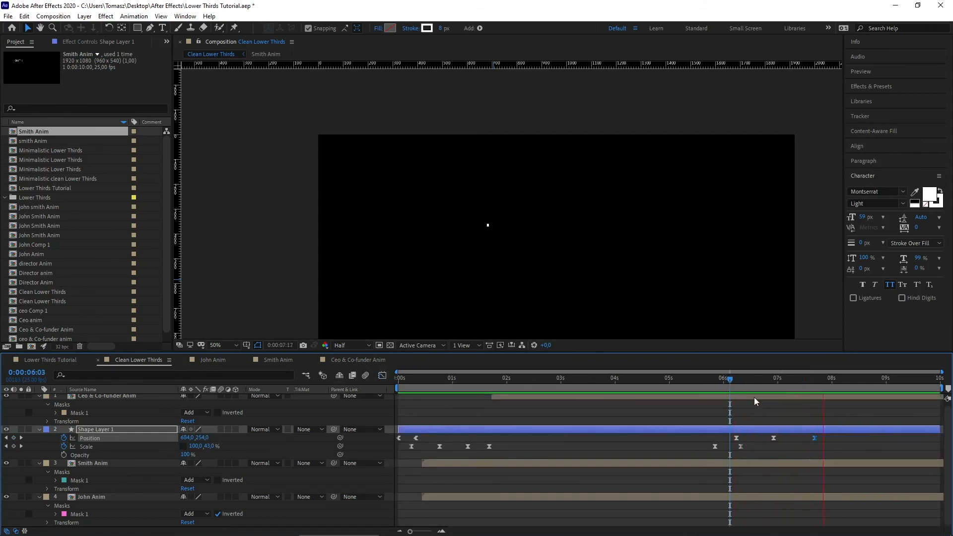
{"action": "left_click", "coordinate": [815, 376]}
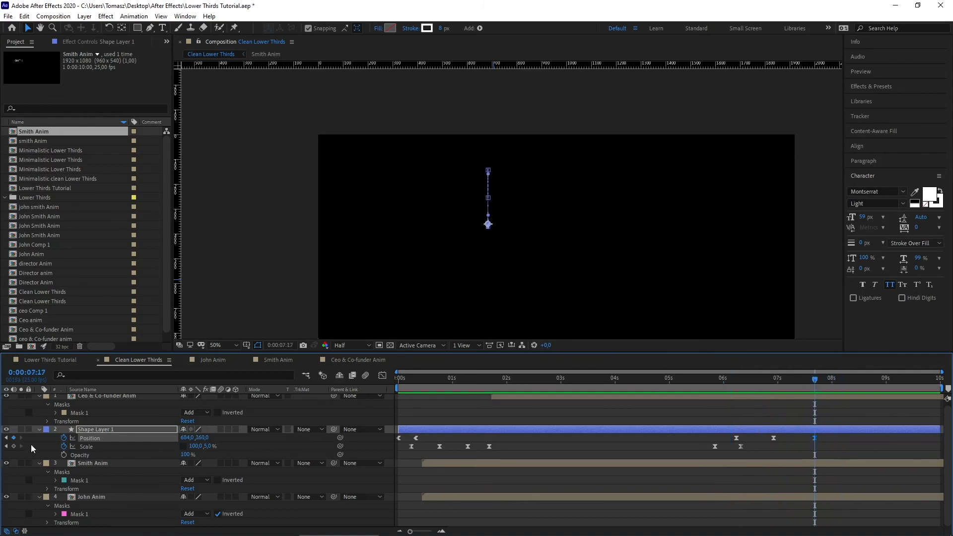
Step: Keyframe the divider's Opacity to fade to 0% around 7:17 and preview the fade
{"action": "left_click", "coordinate": [63, 454]}
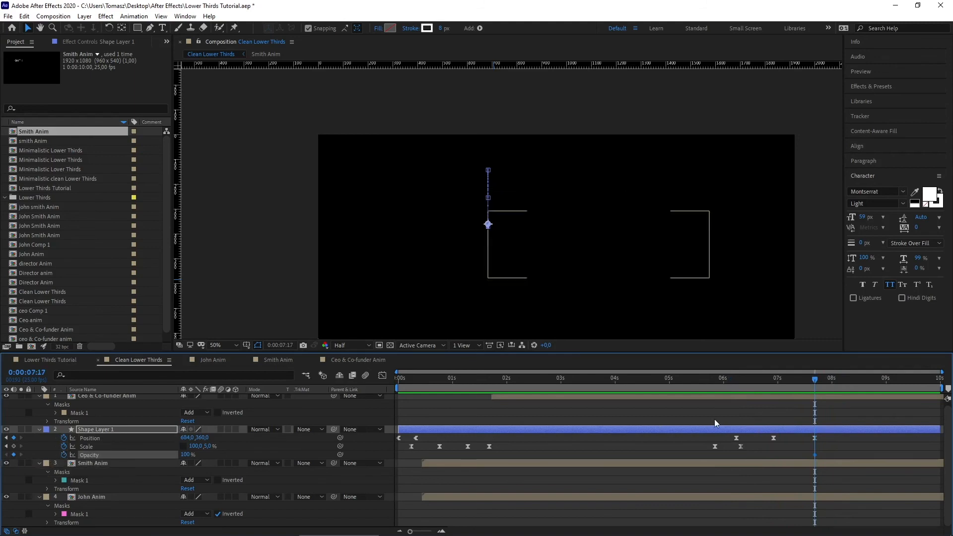
{"action": "left_click_drag", "start_coordinate": [816, 455], "coordinate": [802, 455]}
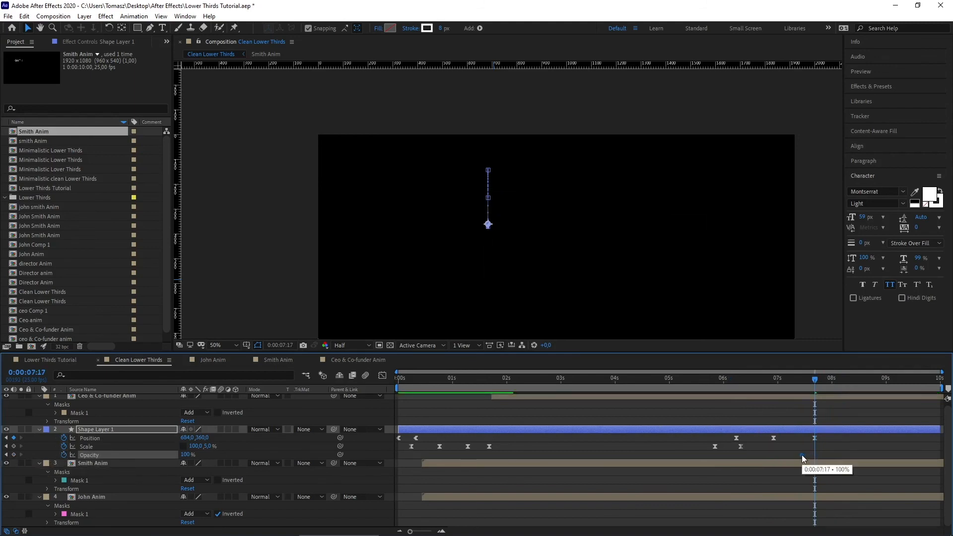
{"action": "left_click_drag", "start_coordinate": [184, 454], "coordinate": [160, 456]}
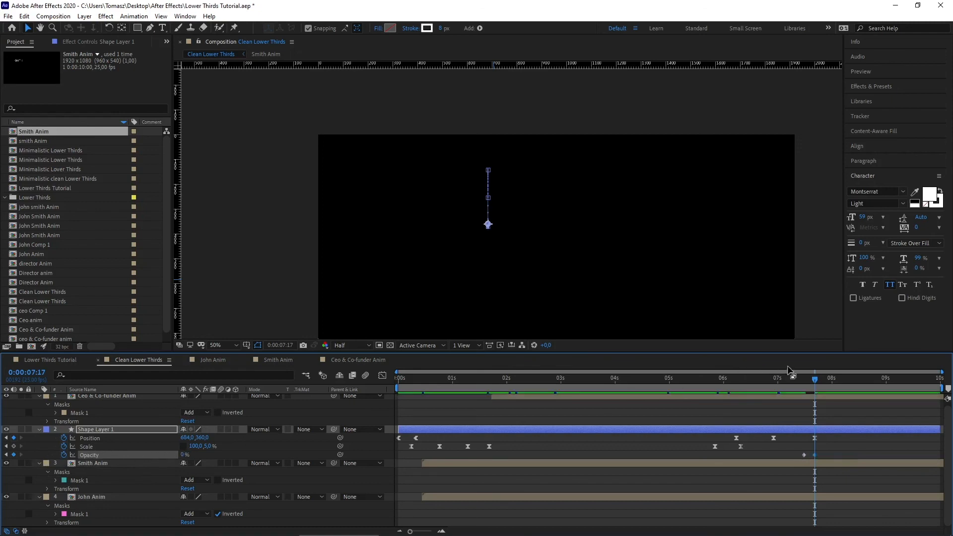
{"action": "left_click_drag", "start_coordinate": [815, 378], "coordinate": [794, 378]}
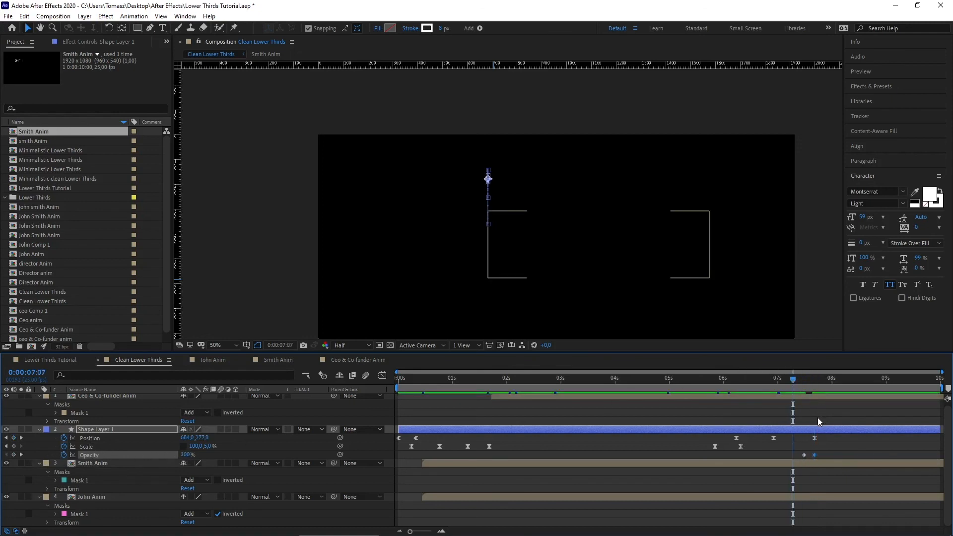
{"action": "key", "text": "space"}
{"action": "key", "text": "space"}
{"action": "left_click_drag", "start_coordinate": [838, 380], "coordinate": [806, 378]}
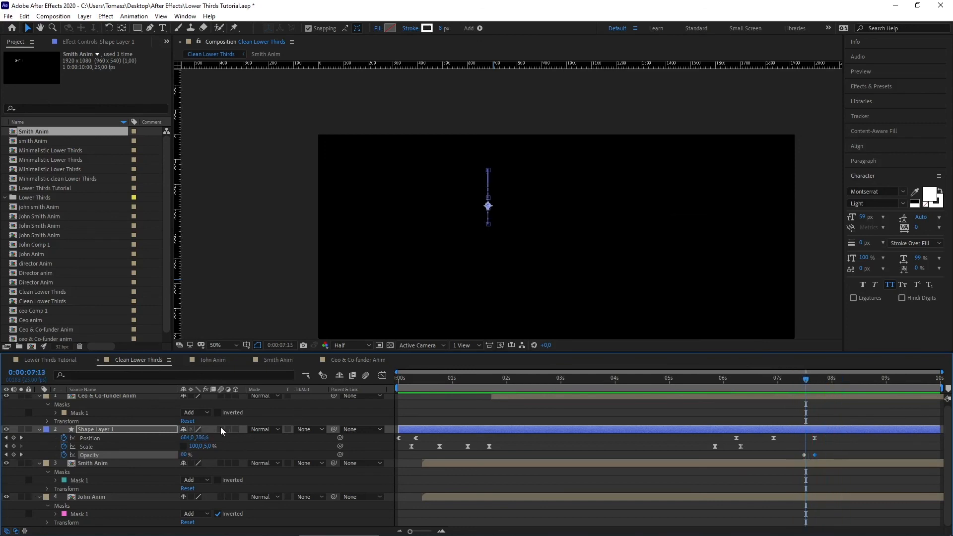
Step: Turn on motion blur for the divider line and preview the exit
{"action": "left_click", "coordinate": [220, 429]}
{"action": "mouse_move", "coordinate": [720, 385]}
{"action": "left_mouse_down"}
{"action": "mouse_move", "coordinate": [728, 377]}
{"action": "mouse_move", "coordinate": [710, 386]}
{"action": "left_mouse_up"}
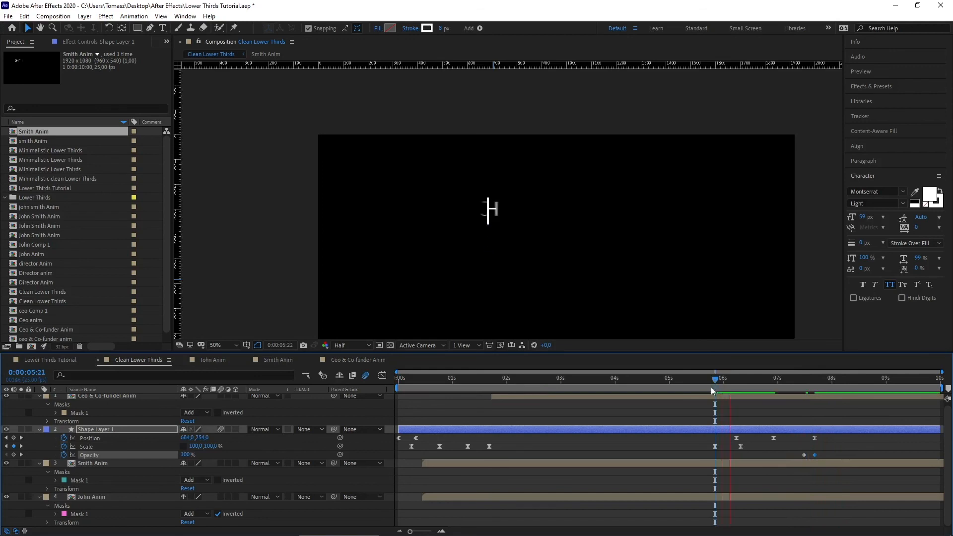
{"action": "key", "text": "space"}
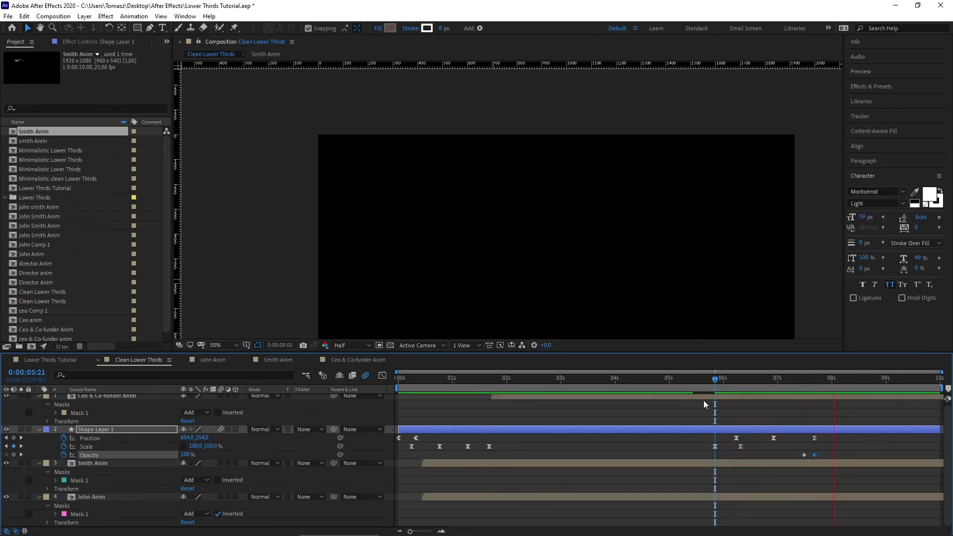
{"action": "key", "text": "space"}
{"action": "left_click_drag", "start_coordinate": [458, 377], "coordinate": [388, 381]}
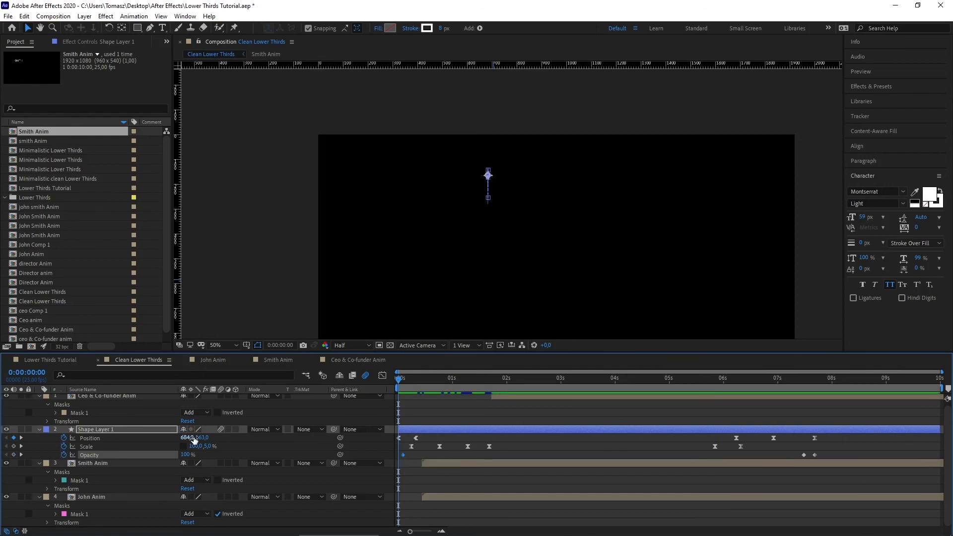
Step: Set the divider's Opacity to 0% at 0:00 so it fades in; try then undo a later intro
{"action": "left_click_drag", "start_coordinate": [186, 455], "coordinate": [22, 452]}
{"action": "key", "text": "space"}
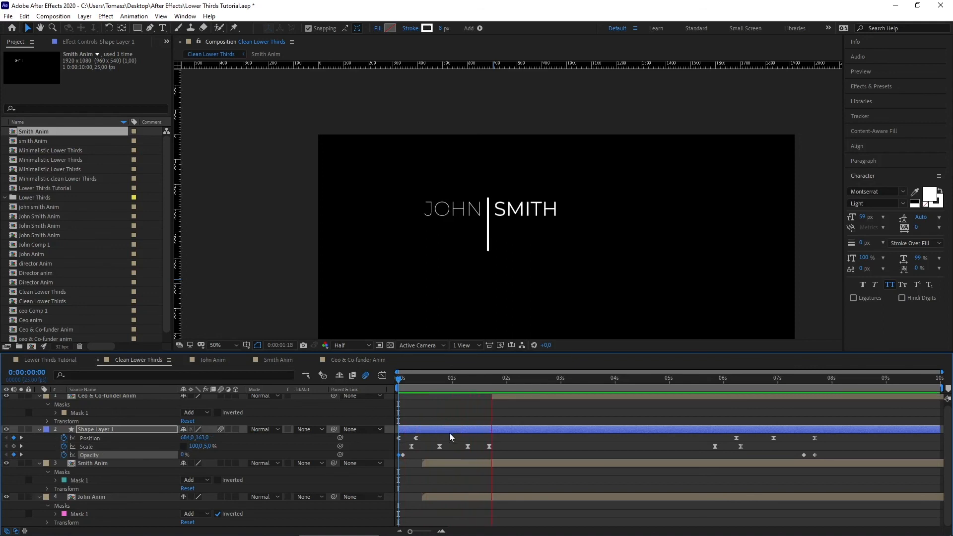
{"action": "key", "text": "space"}
{"action": "left_click_drag", "start_coordinate": [507, 436], "coordinate": [410, 454]}
{"action": "left_click_drag", "start_coordinate": [431, 378], "coordinate": [378, 378]}
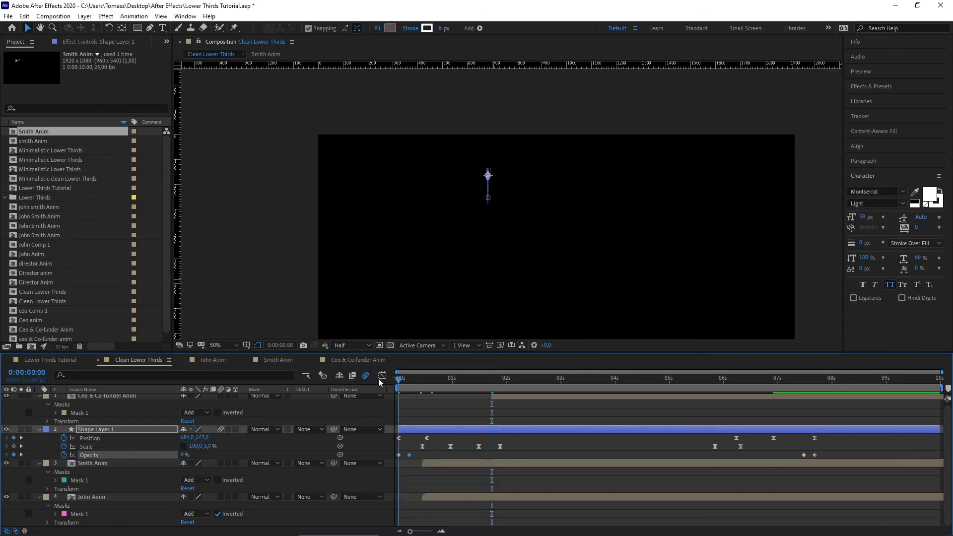
{"action": "key", "text": "space"}
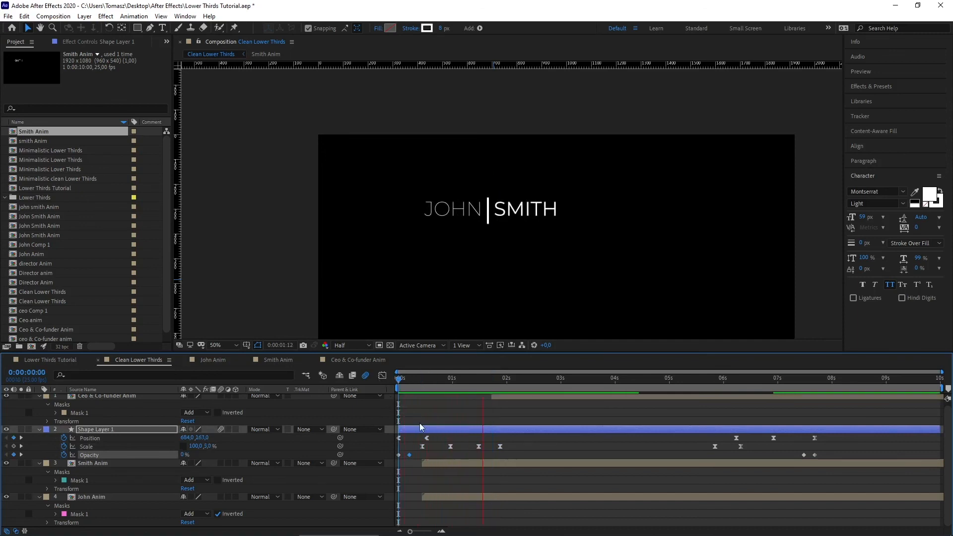
{"action": "key", "text": "space"}
{"action": "key", "text": "ctrl+z"}
{"action": "key", "text": "ctrl+z"}
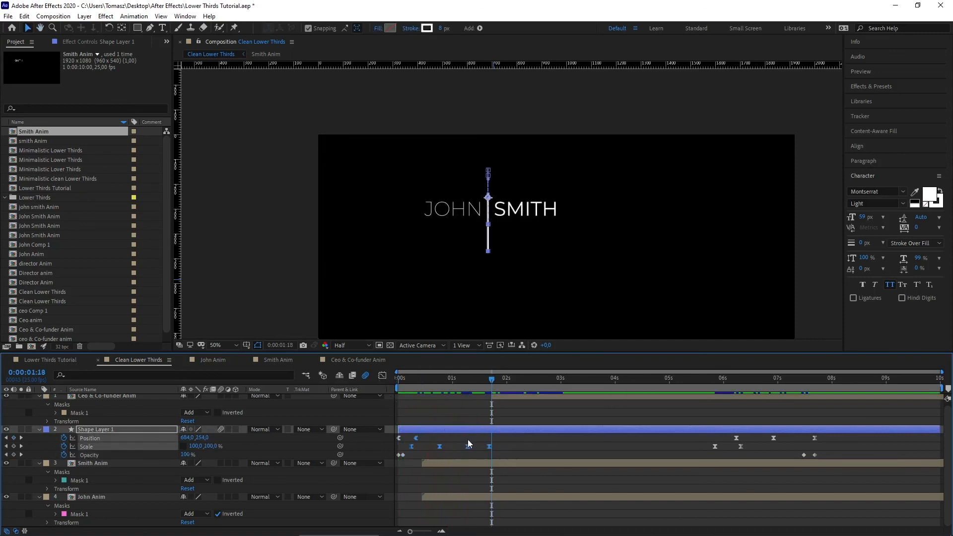
Step: Delay the line's second Scale growth and the Ceo & Co-funder Anim layer by a few frames
{"action": "left_click", "coordinate": [471, 441]}
{"action": "left_click_drag", "start_coordinate": [474, 382], "coordinate": [377, 382]}
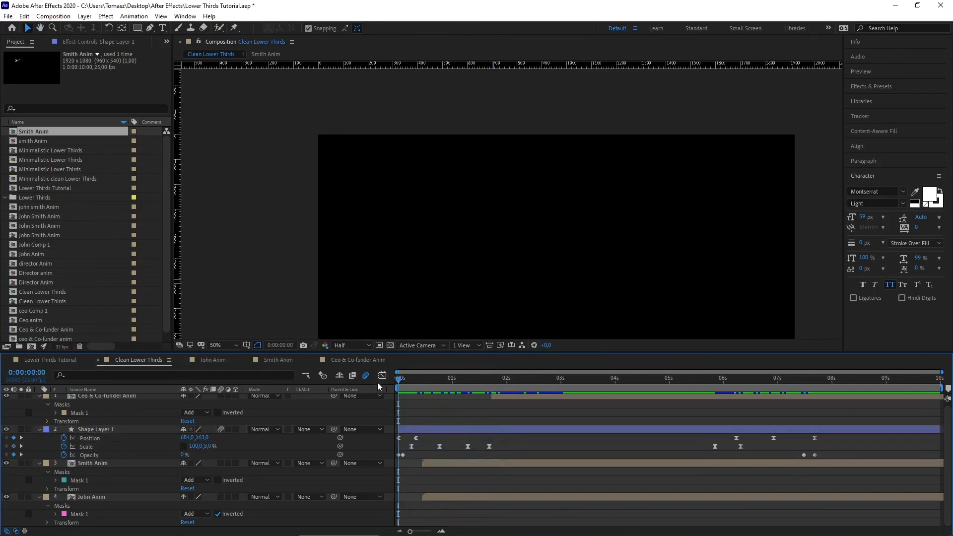
{"action": "key", "text": "space"}
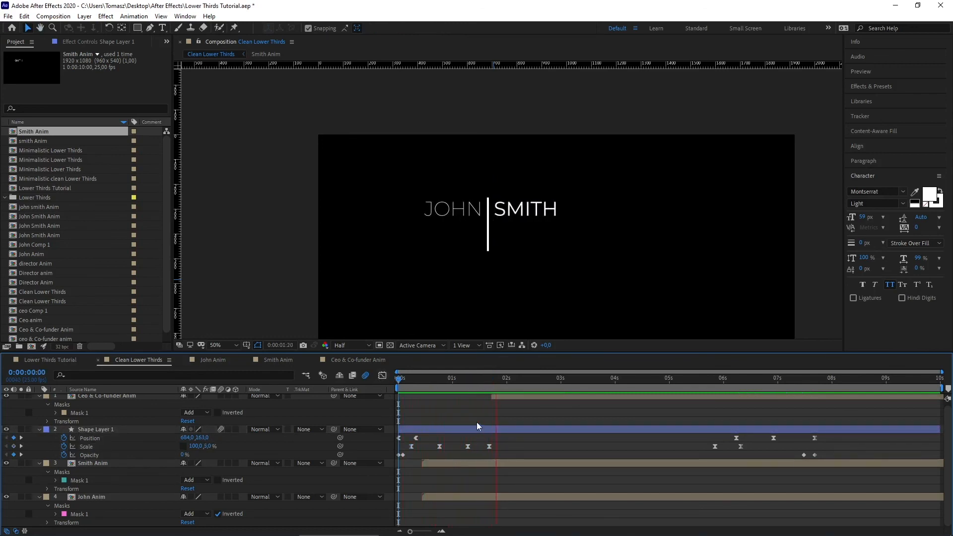
{"action": "key", "text": "space"}
{"action": "mouse_move", "coordinate": [464, 452]}
{"action": "left_mouse_down"}
{"action": "mouse_move", "coordinate": [496, 443]}
{"action": "mouse_move", "coordinate": [475, 448]}
{"action": "left_mouse_up"}
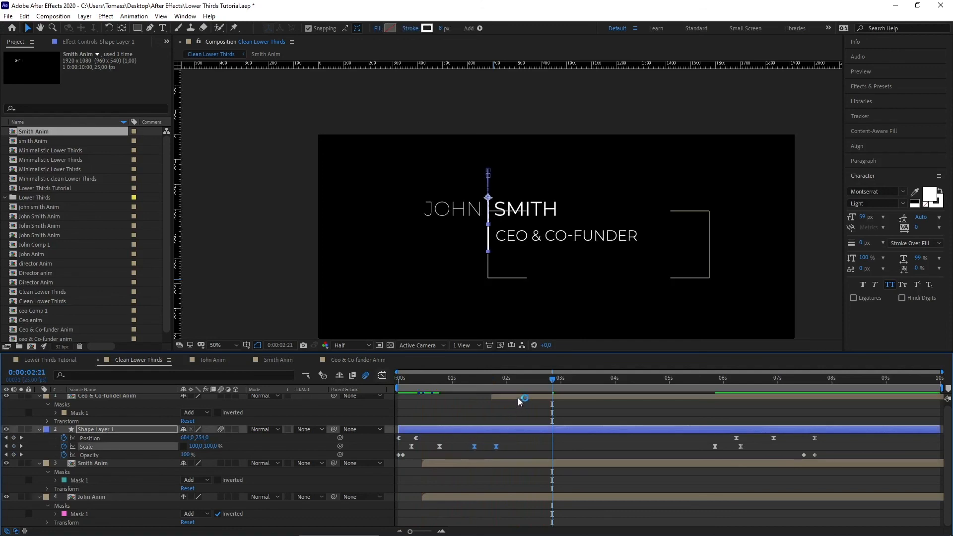
{"action": "left_click_drag", "start_coordinate": [517, 397], "coordinate": [524, 398]}
{"action": "key", "text": "space"}
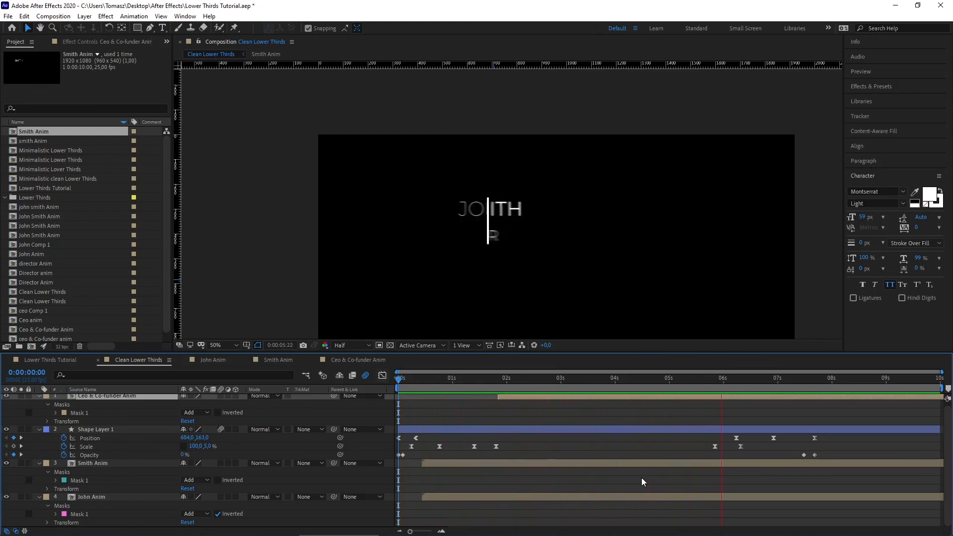
Step: Shift Shape Layer 1's exit keyframes a few frames later to delay the line's collapse
{"action": "key", "text": "space"}
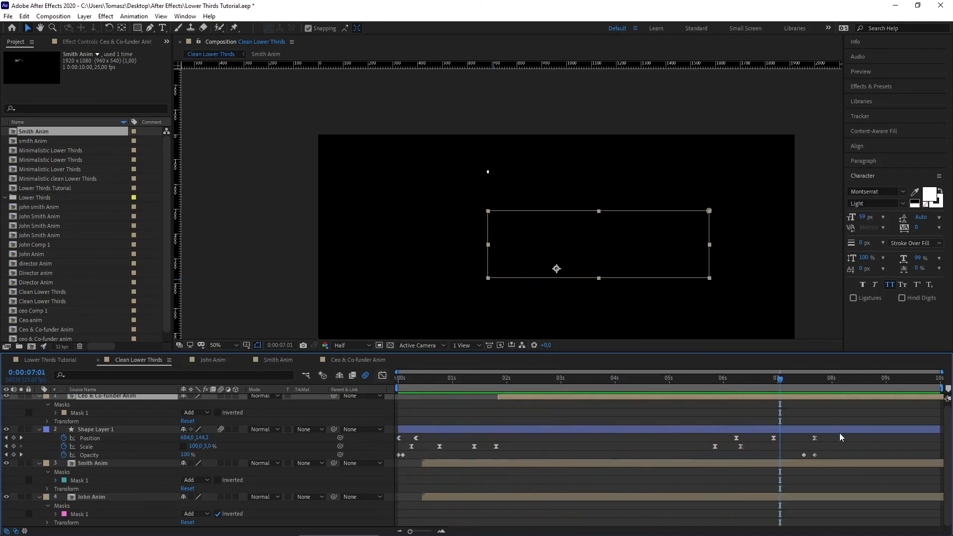
{"action": "left_click_drag", "start_coordinate": [840, 437], "coordinate": [722, 448]}
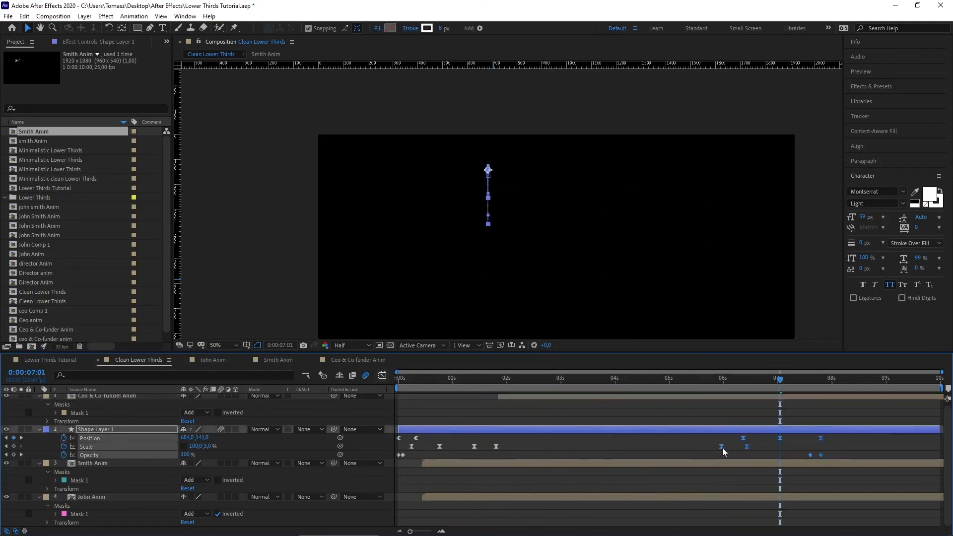
{"action": "left_click_drag", "start_coordinate": [730, 376], "coordinate": [716, 437]}
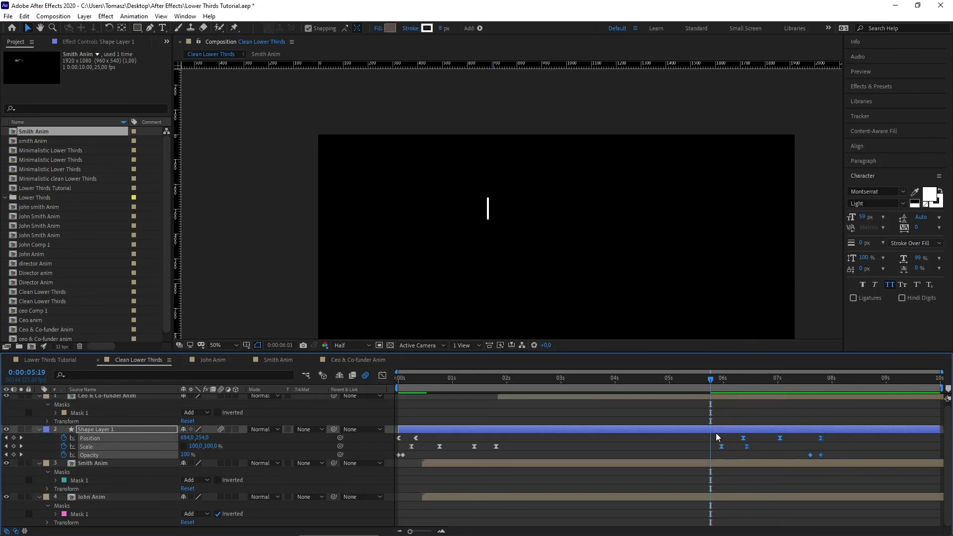
Step: Preview the retimed exit, then play the whole lower third from 0:00
{"action": "key", "text": "space"}
{"action": "left_click_drag", "start_coordinate": [700, 379], "coordinate": [661, 379]}
{"action": "key", "text": "space"}
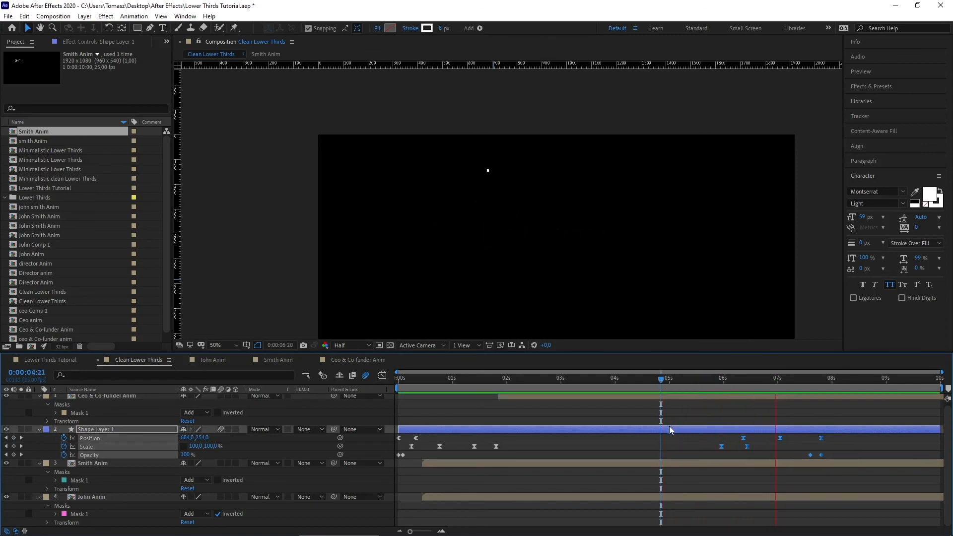
{"action": "key", "text": "space"}
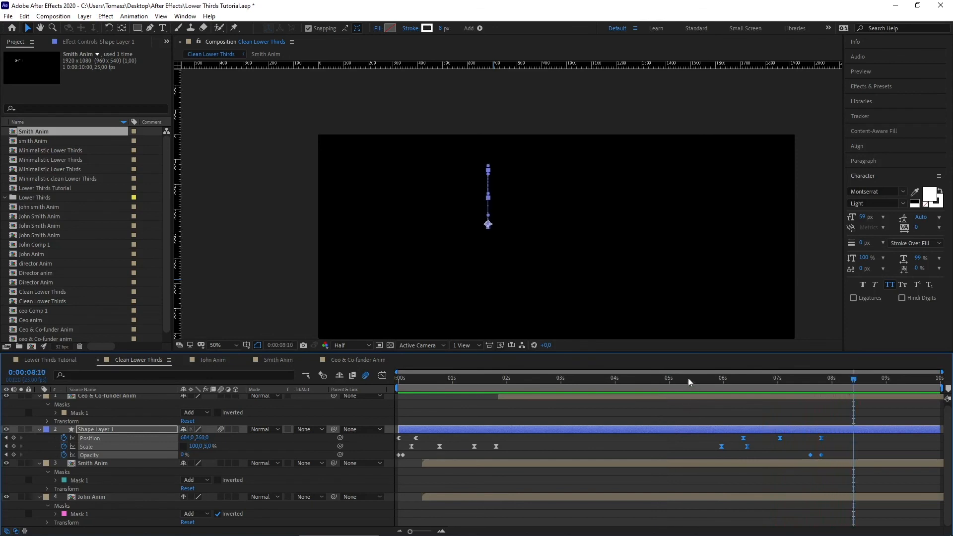
{"action": "left_click_drag", "start_coordinate": [688, 378], "coordinate": [383, 379]}
{"action": "key", "text": "space"}
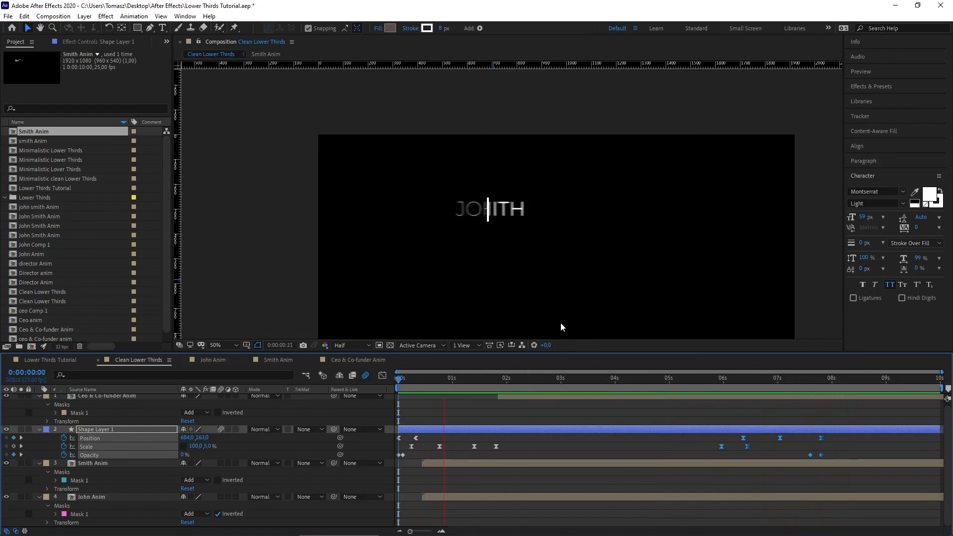